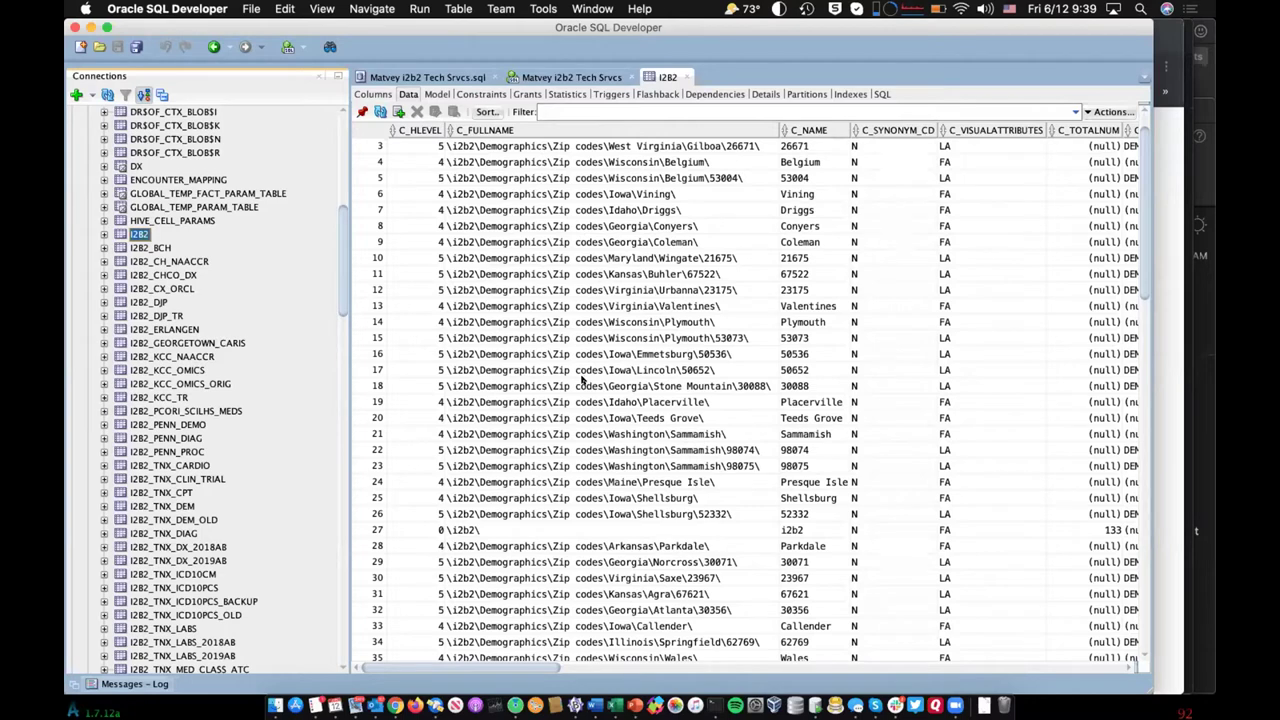
Step: Configure an export of the I2B2 table as CSV with DDL export turned off, and cancel the wizard
{"action": "scroll", "coordinate": [583, 378], "scroll_direction": "right", "scroll_amount": 15}
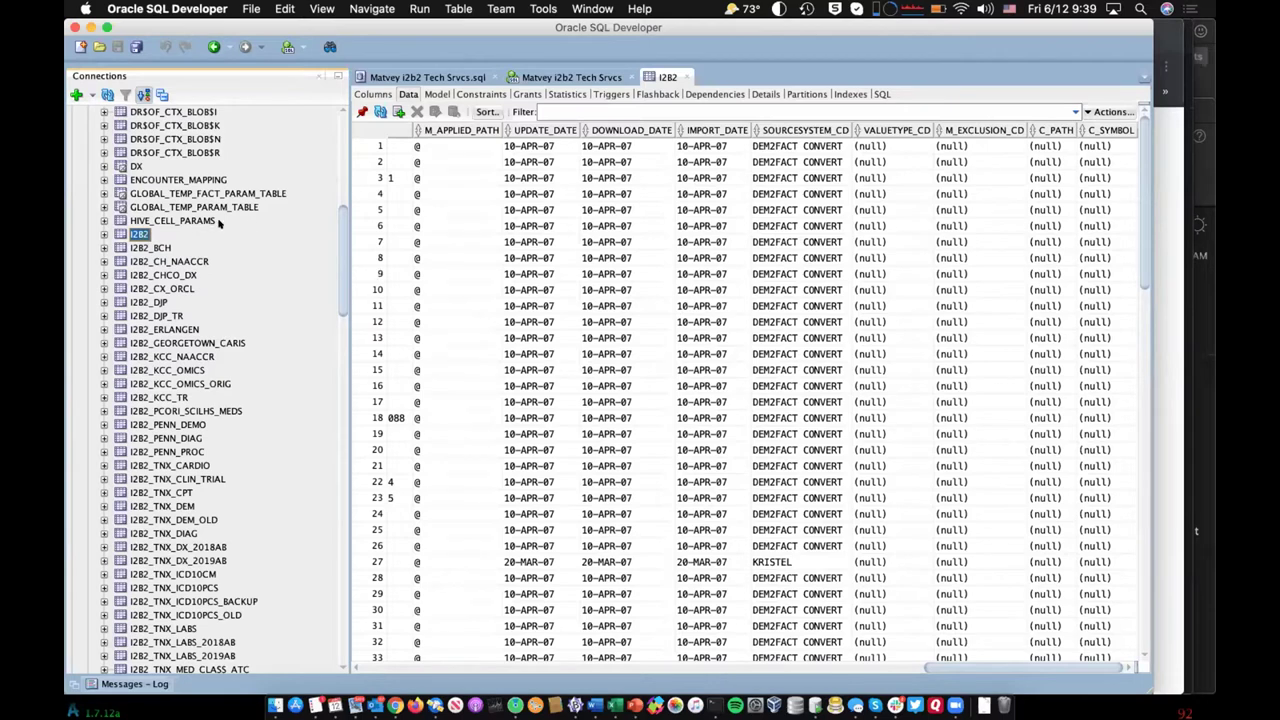
{"action": "right_click", "coordinate": [137, 234]}
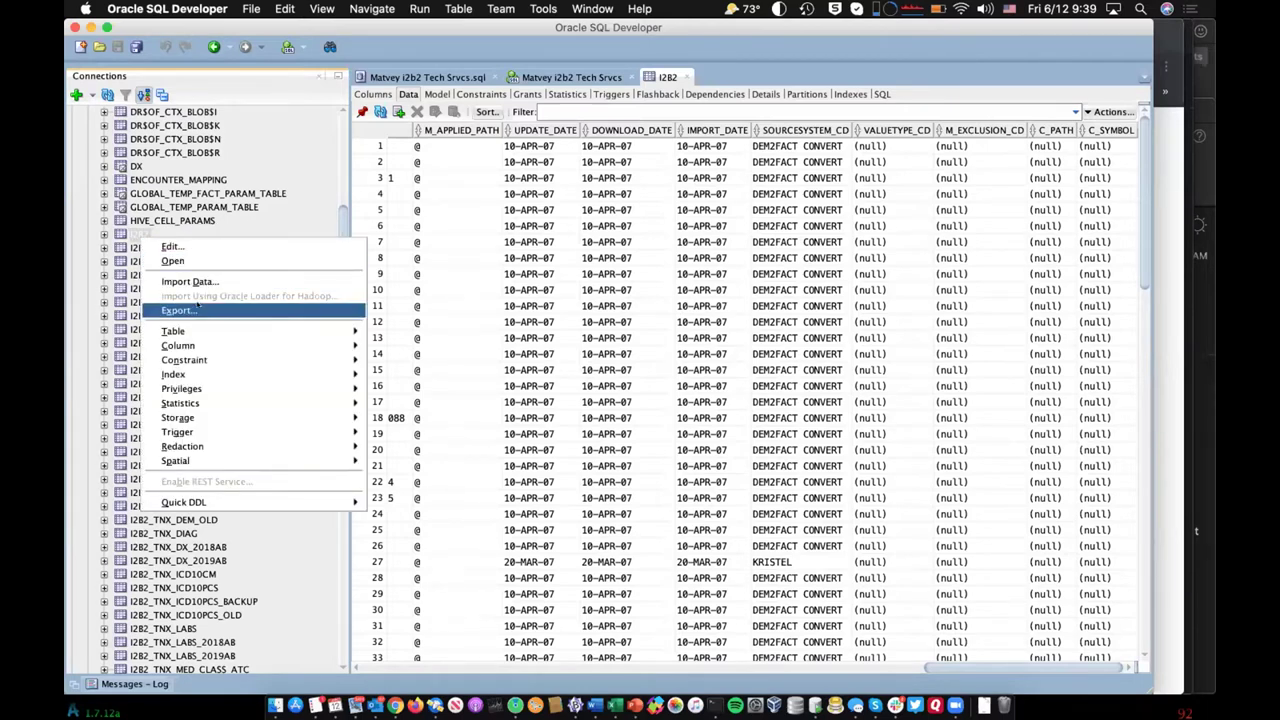
{"action": "left_click", "coordinate": [180, 310]}
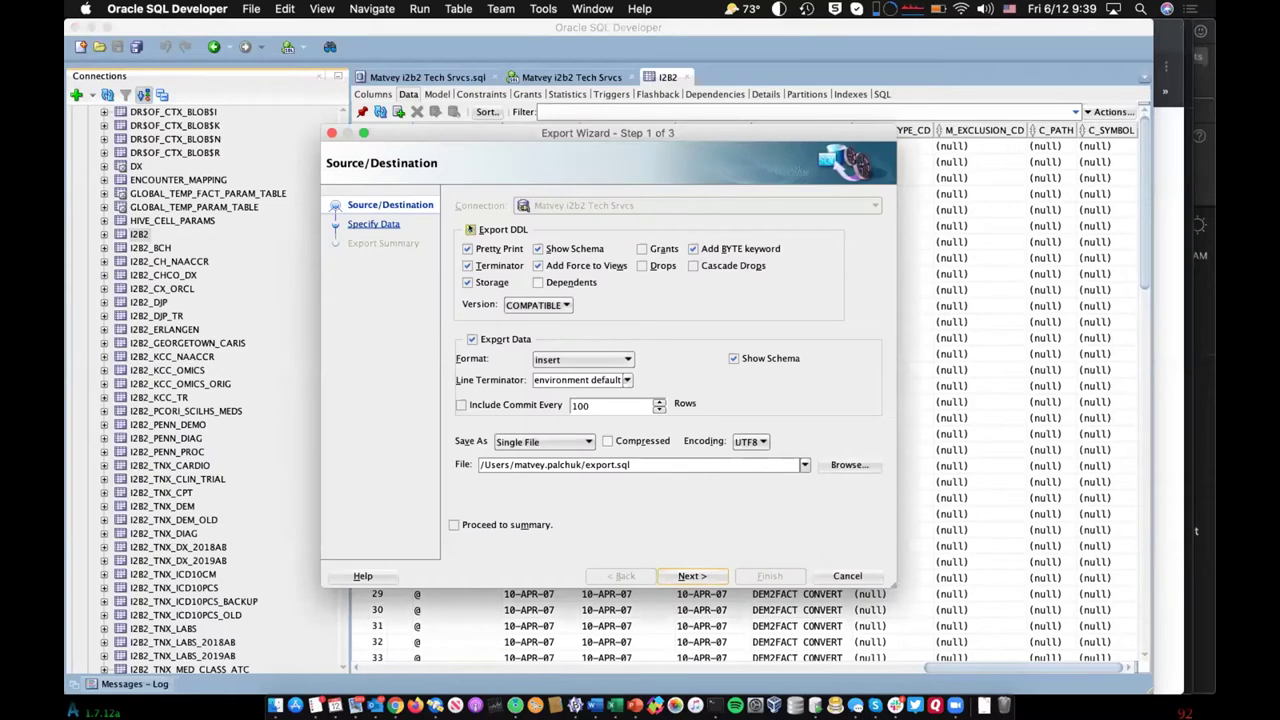
{"action": "left_click", "coordinate": [471, 229]}
{"action": "left_click", "coordinate": [590, 359]}
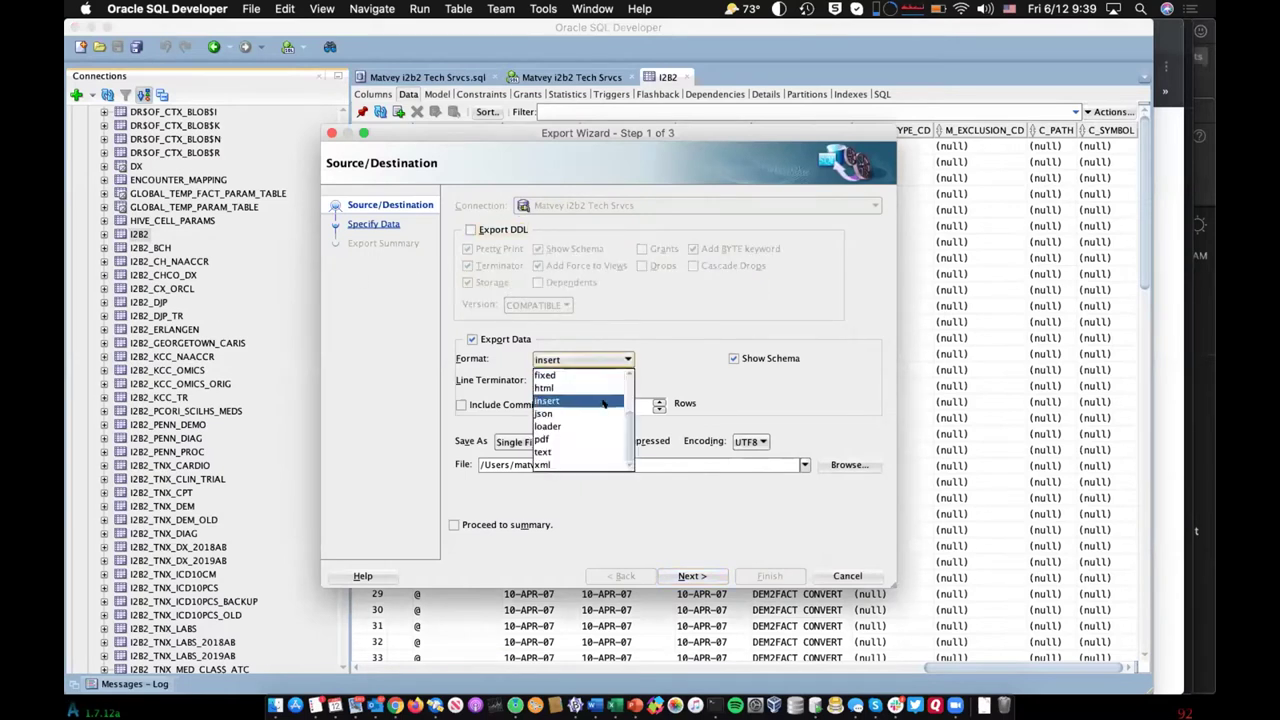
{"action": "left_click", "coordinate": [545, 376]}
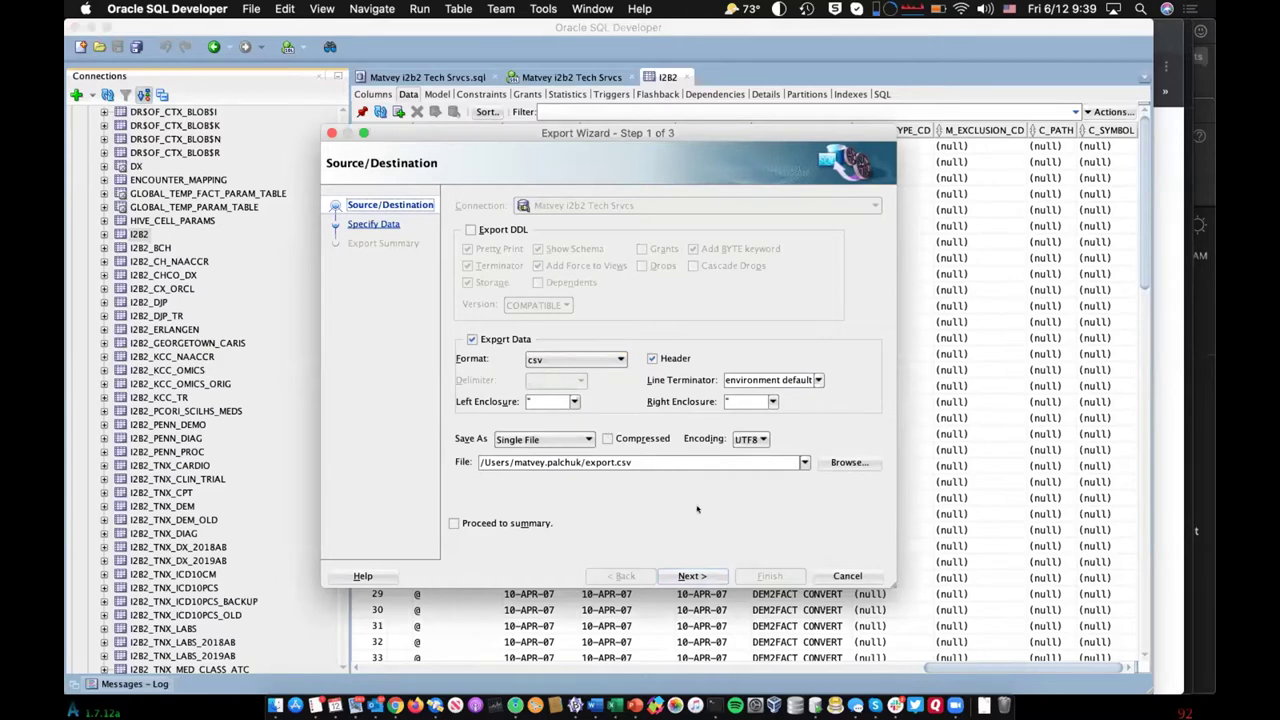
{"action": "left_click", "coordinate": [847, 575]}
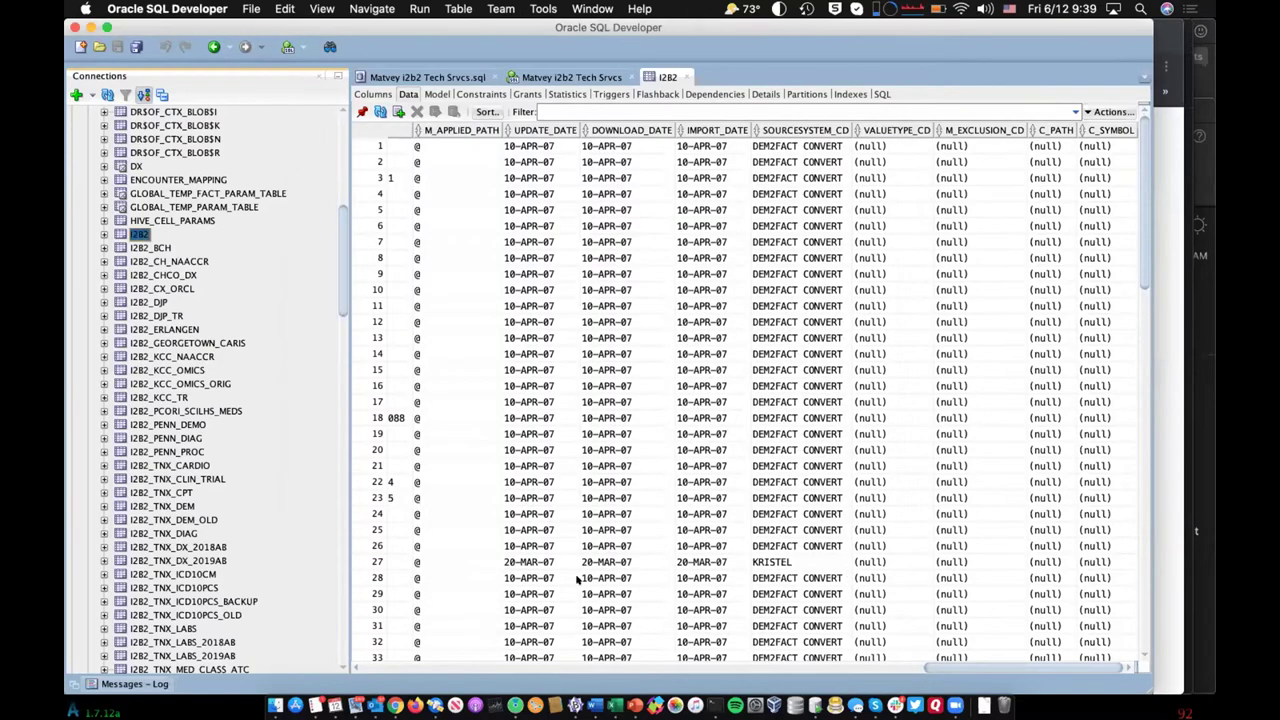
Step: Switch to Excel, bring the export workbook to the front, and reposition and enlarge its window
{"action": "left_click", "coordinate": [606, 690]}
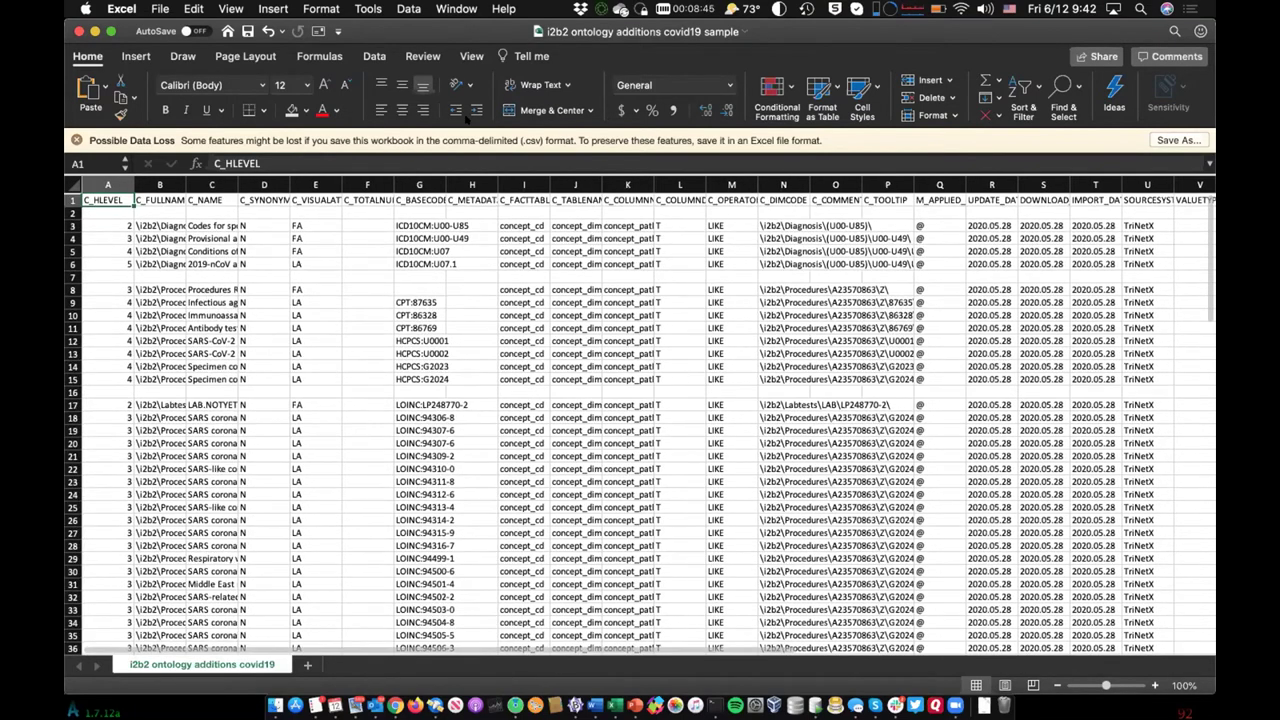
{"action": "left_click", "coordinate": [456, 9]}
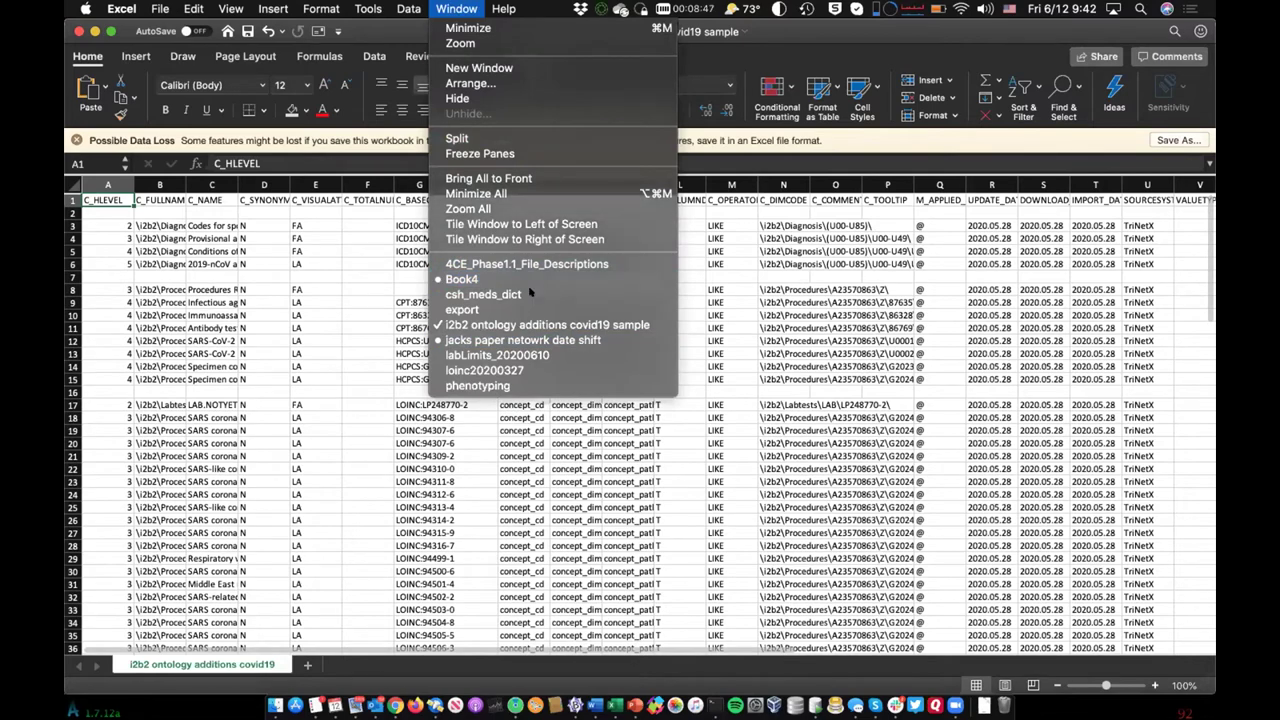
{"action": "left_click", "coordinate": [541, 310]}
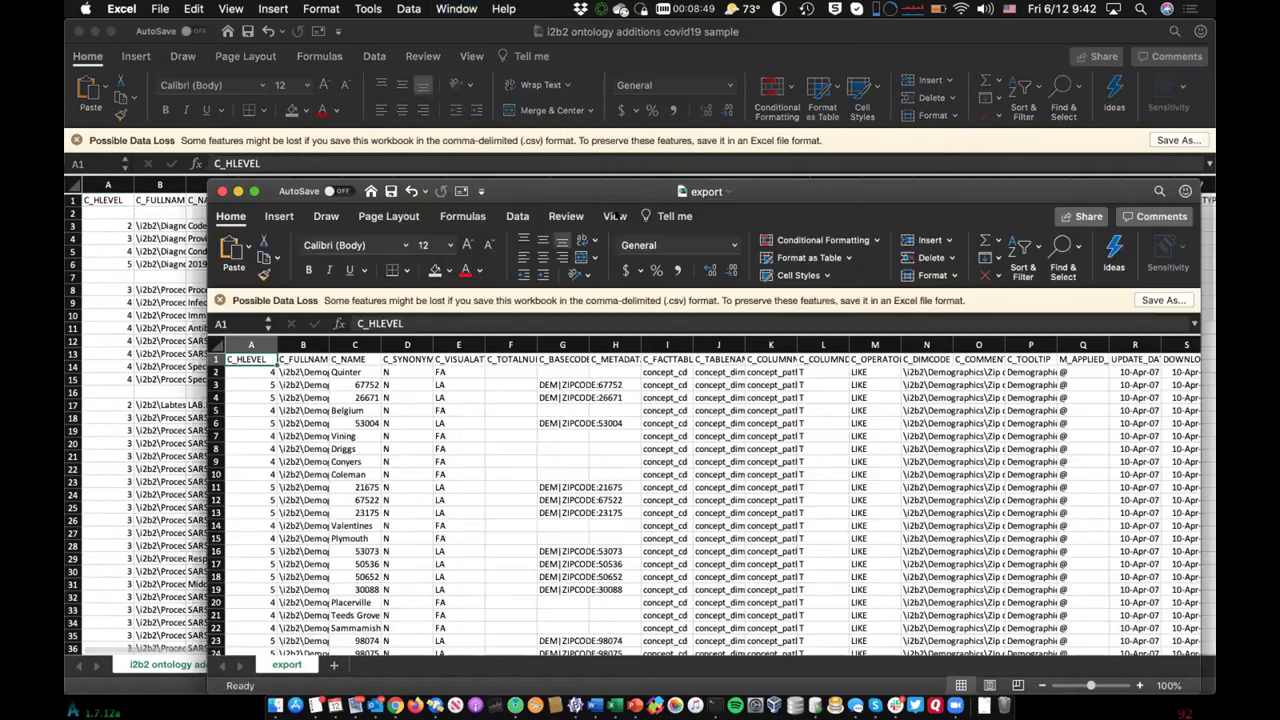
{"action": "left_click_drag", "start_coordinate": [598, 194], "coordinate": [488, 129]}
{"action": "left_click_drag", "start_coordinate": [478, 42], "coordinate": [468, 47]}
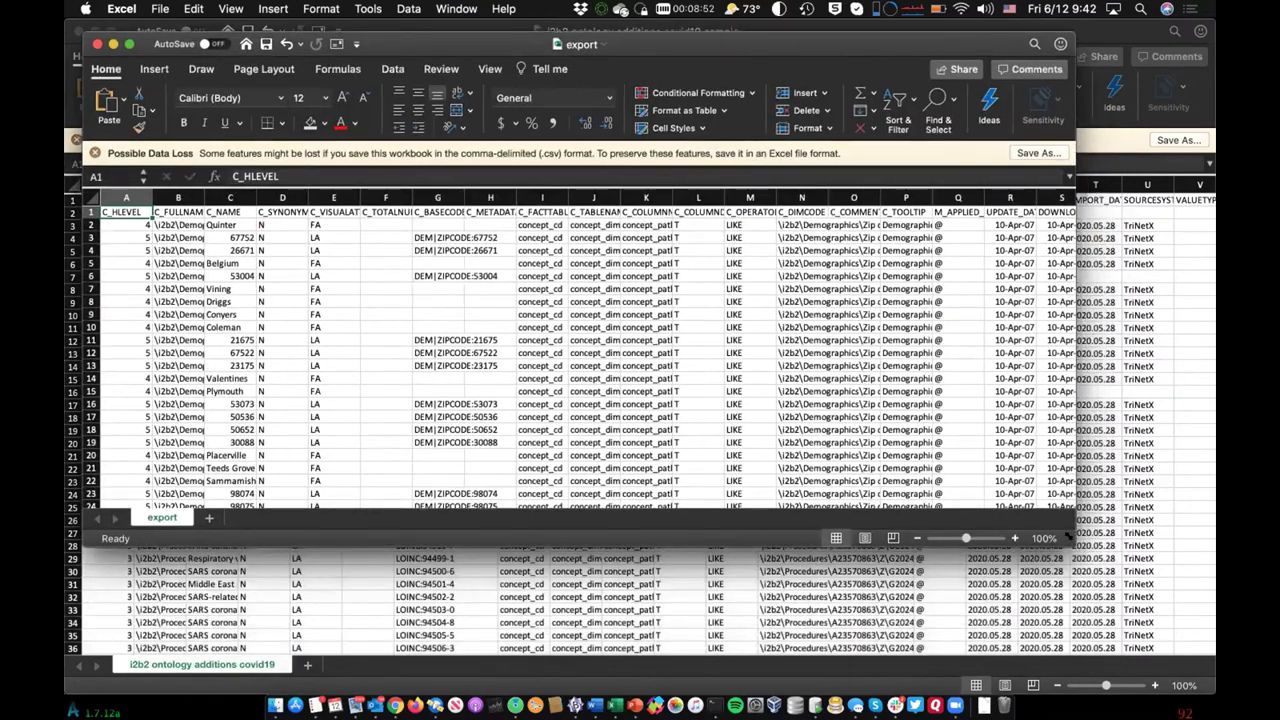
{"action": "left_click_drag", "start_coordinate": [1077, 548], "coordinate": [1176, 654]}
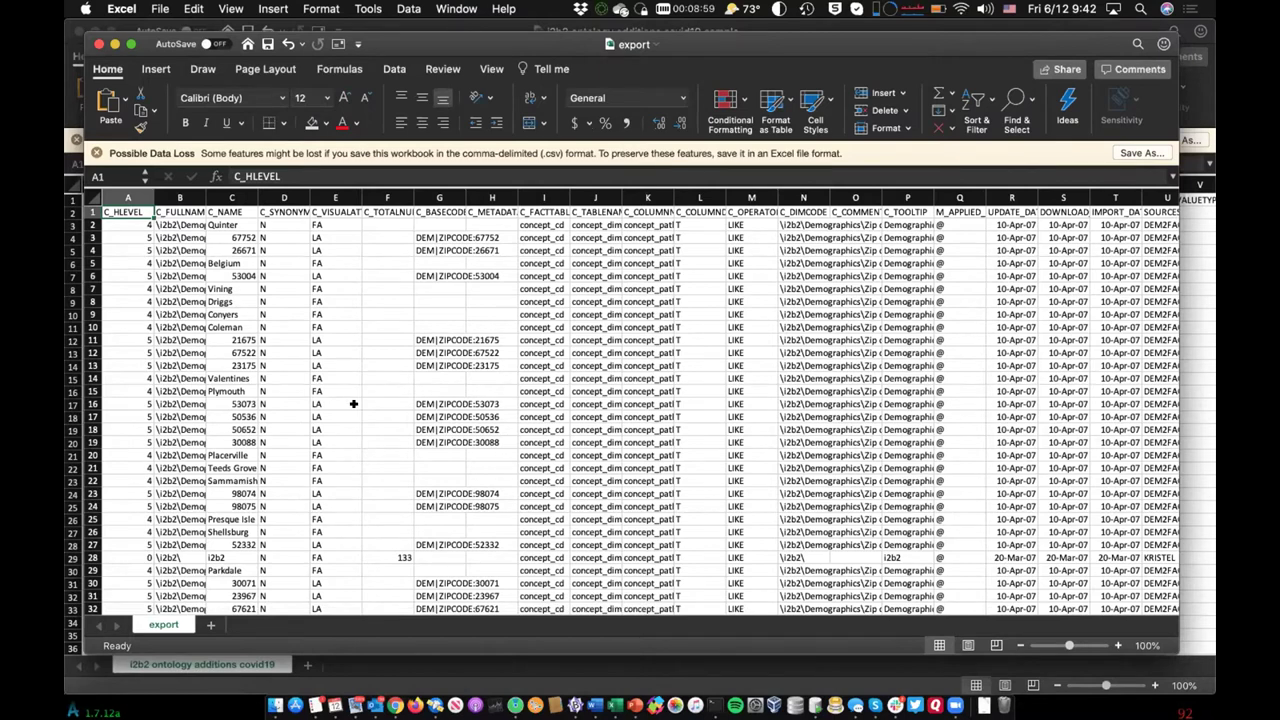
Step: Widen the C_FULLNAME column and sort the export sheet by C_FULLNAME values from A to Z
{"action": "left_click_drag", "start_coordinate": [206, 197], "coordinate": [386, 192]}
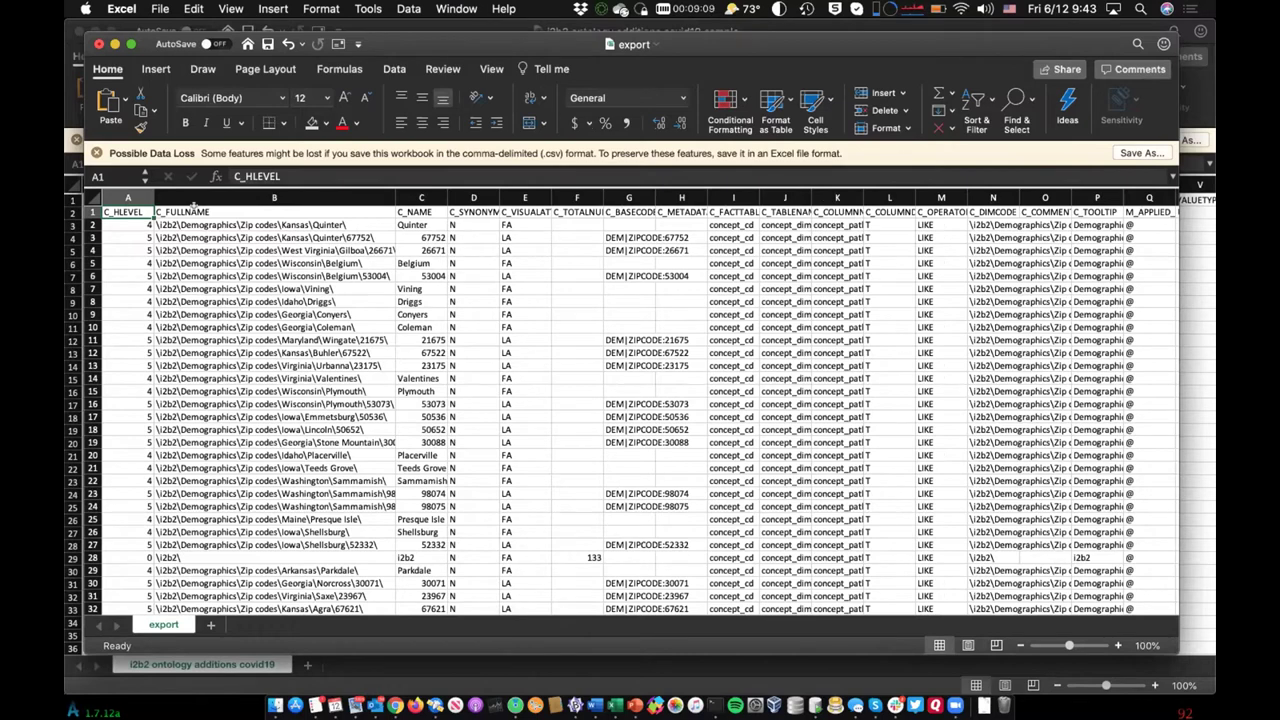
{"action": "left_click", "coordinate": [260, 197]}
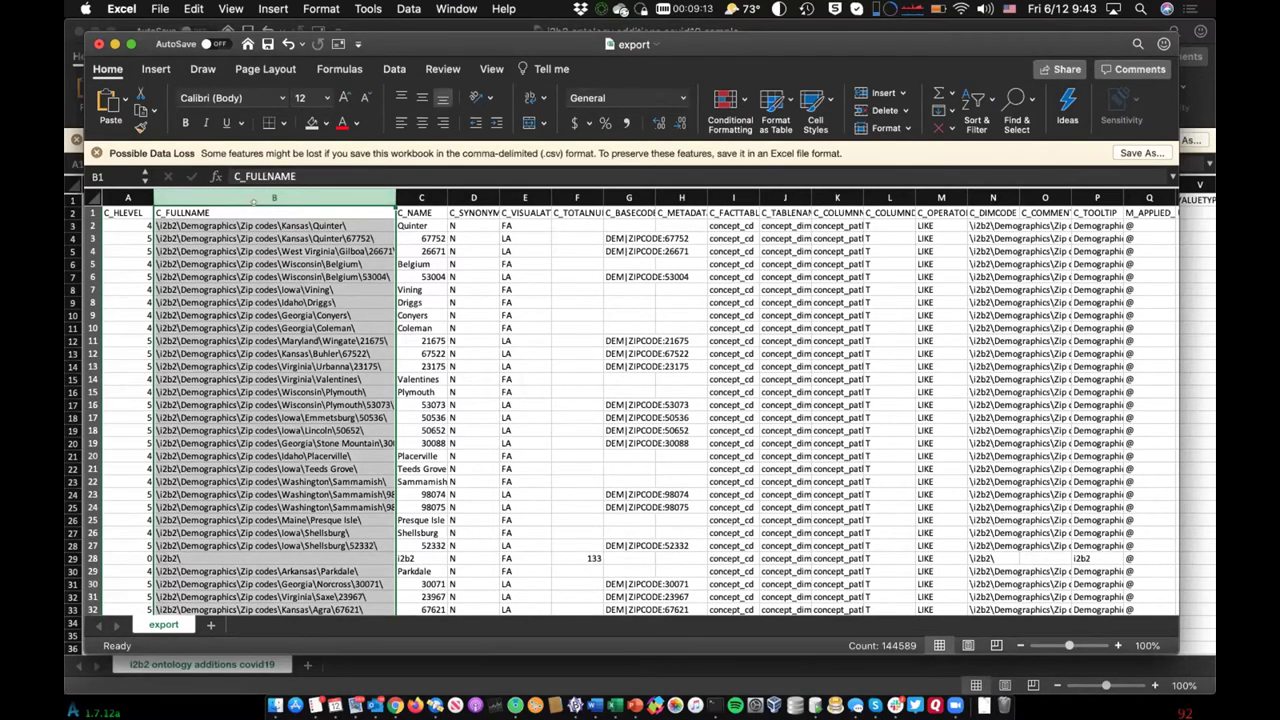
{"action": "left_click", "coordinate": [456, 9]}
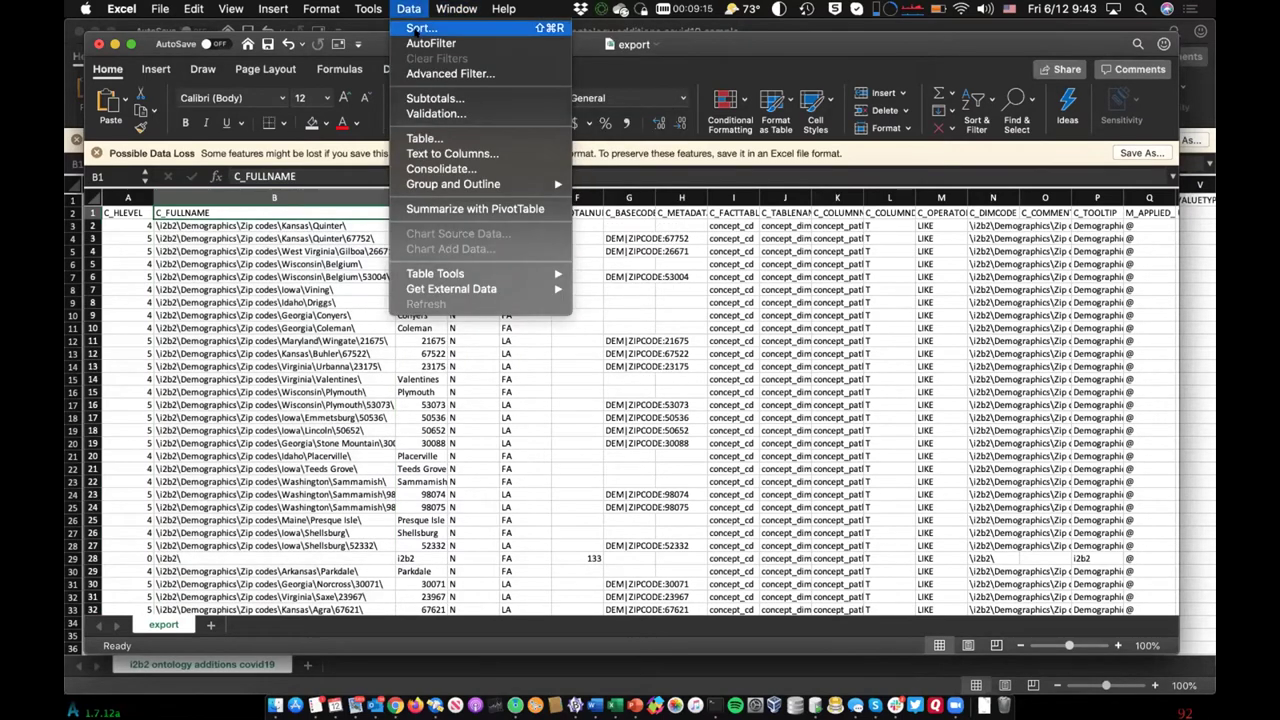
{"action": "left_click", "coordinate": [416, 30]}
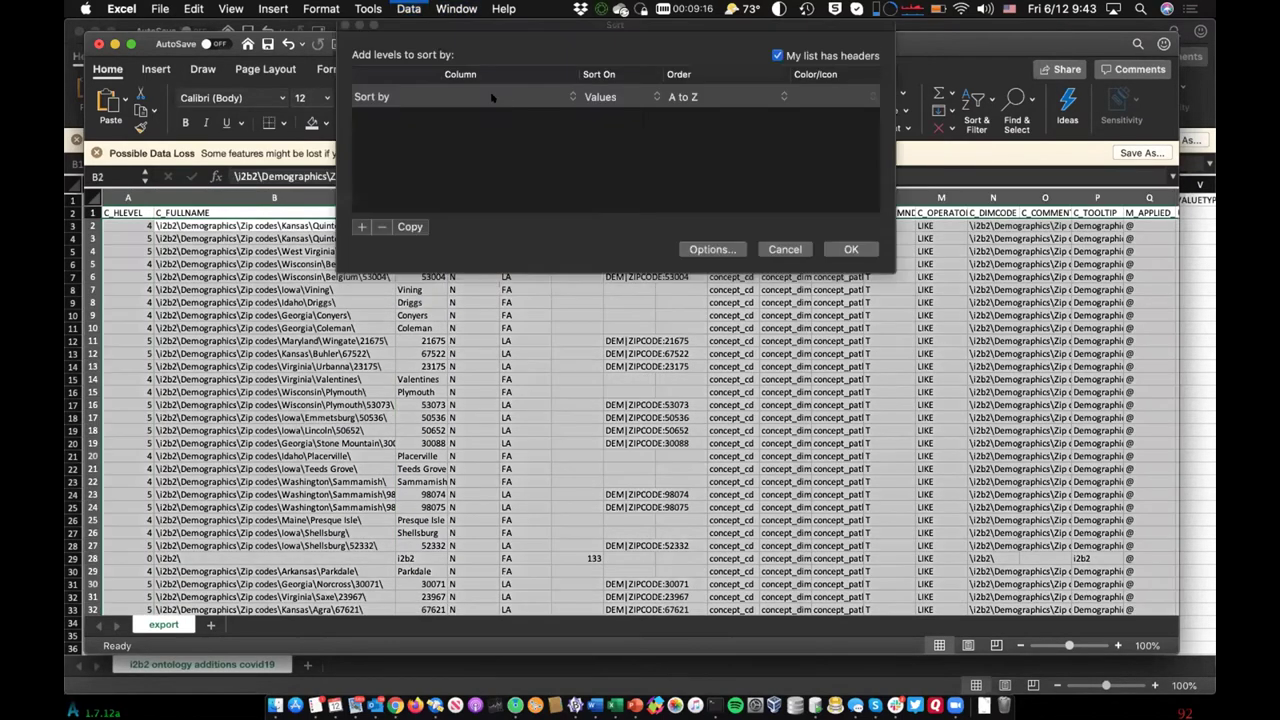
{"action": "left_click", "coordinate": [490, 95]}
{"action": "left_click", "coordinate": [495, 111]}
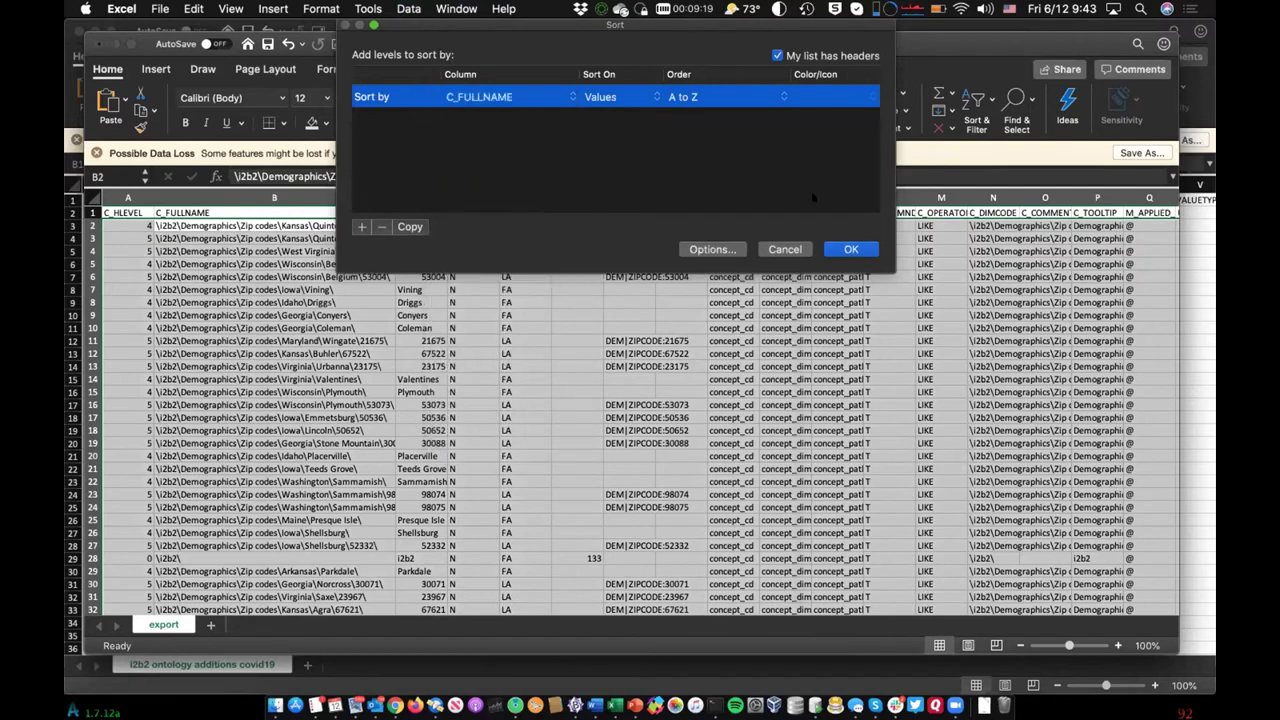
{"action": "left_click", "coordinate": [845, 250]}
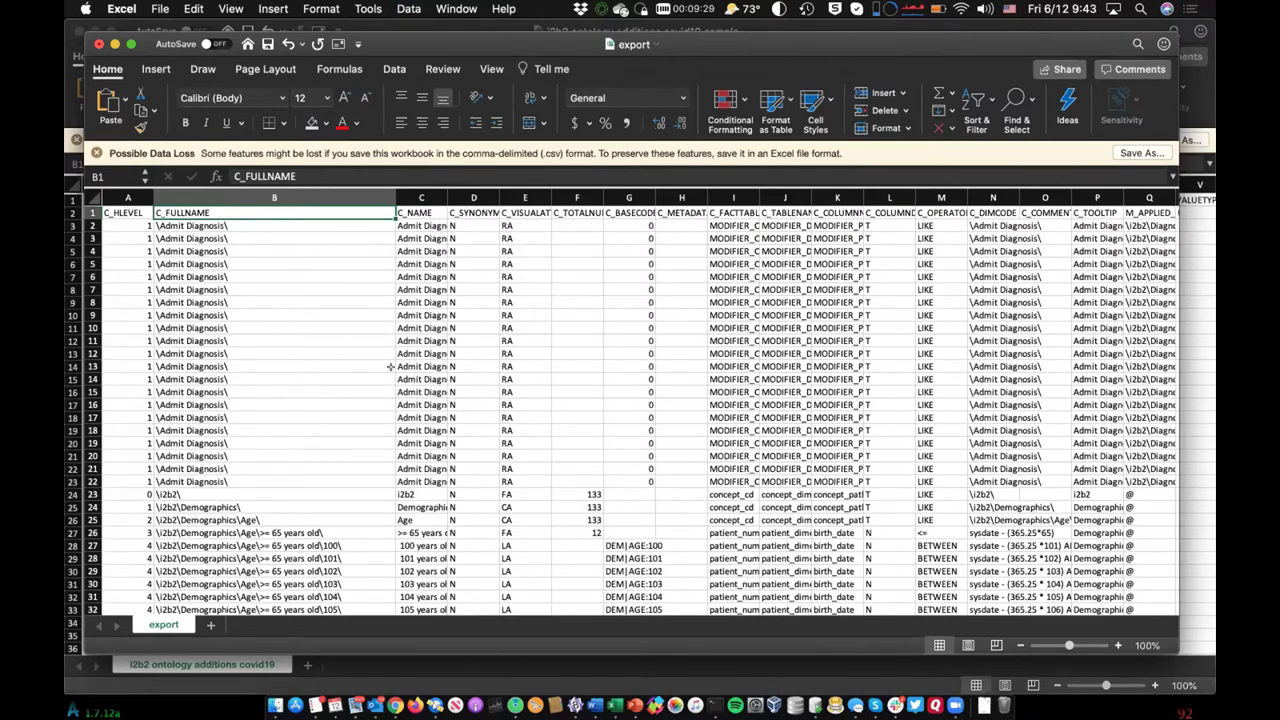
Step: Freeze the header row of the export sheet, using cell A2 as the split point
{"action": "scroll", "coordinate": [329, 331], "scroll_direction": "down", "scroll_amount": 5}
{"action": "scroll", "coordinate": [326, 334], "scroll_direction": "down", "scroll_amount": 3}
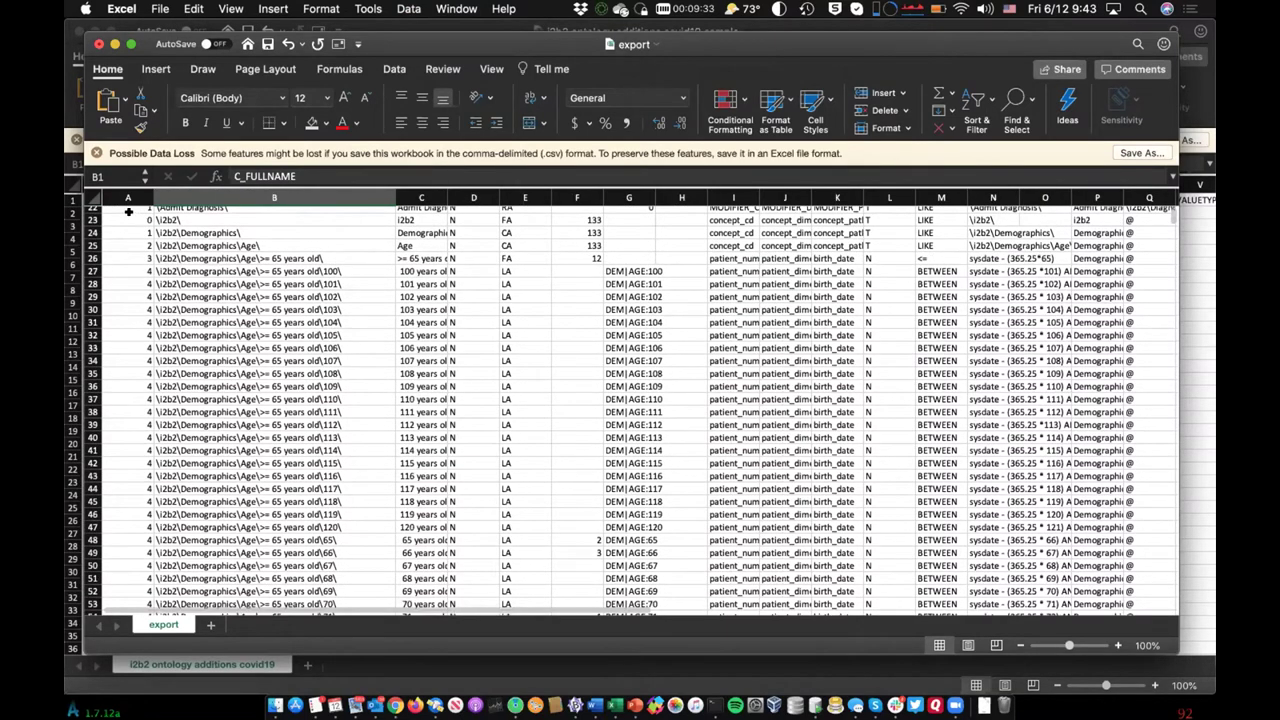
{"action": "scroll", "coordinate": [128, 211], "scroll_direction": "up", "scroll_amount": 7}
{"action": "scroll", "coordinate": [150, 238], "scroll_direction": "up", "scroll_amount": 3}
{"action": "left_click", "coordinate": [128, 225]}
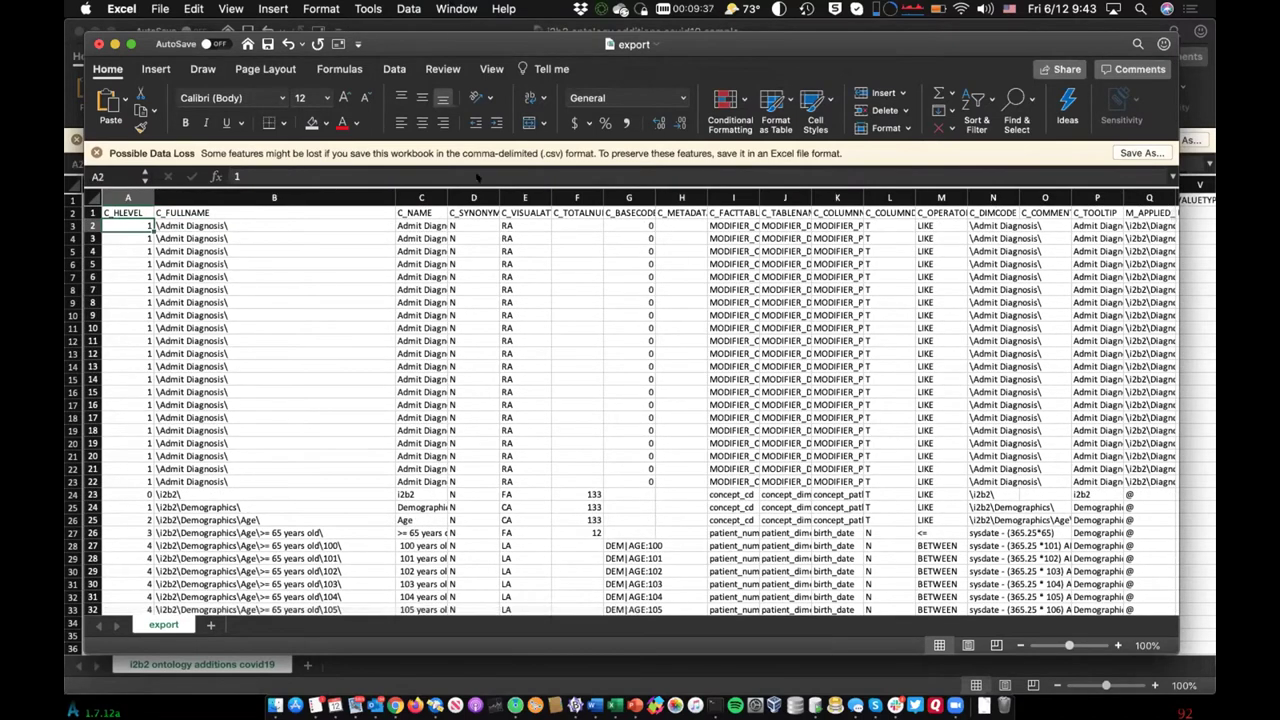
{"action": "left_click", "coordinate": [456, 8]}
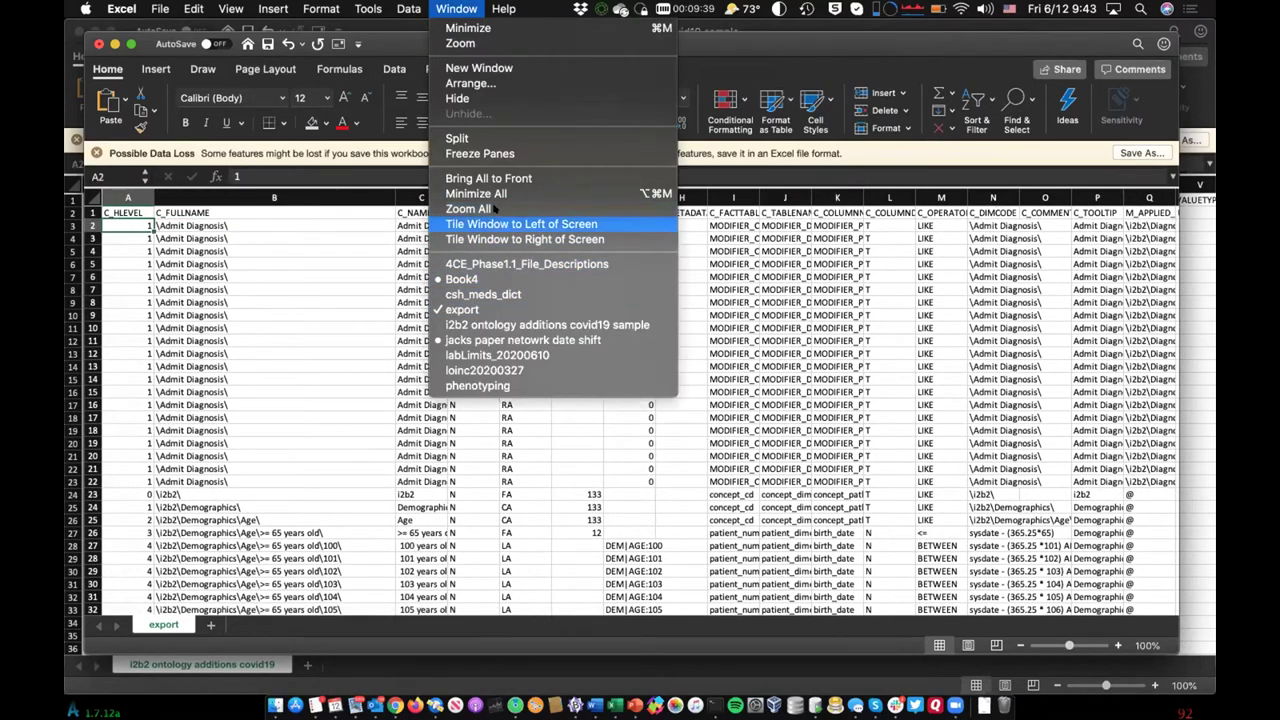
{"action": "left_click", "coordinate": [479, 154]}
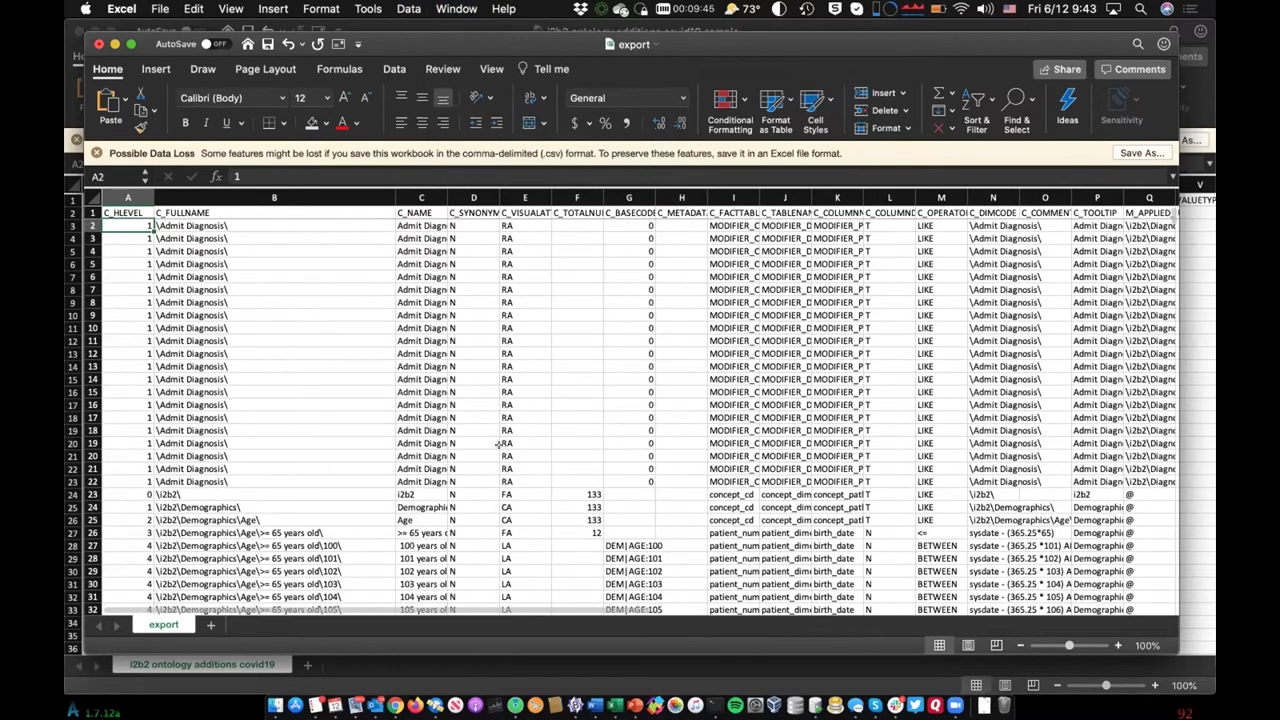
Step: Add a filter to the C_FULLNAME column that keeps only entries containing "Diagnos"
{"action": "scroll", "coordinate": [497, 444], "scroll_direction": "down", "scroll_amount": 4}
{"action": "scroll", "coordinate": [497, 444], "scroll_direction": "down", "scroll_amount": 6}
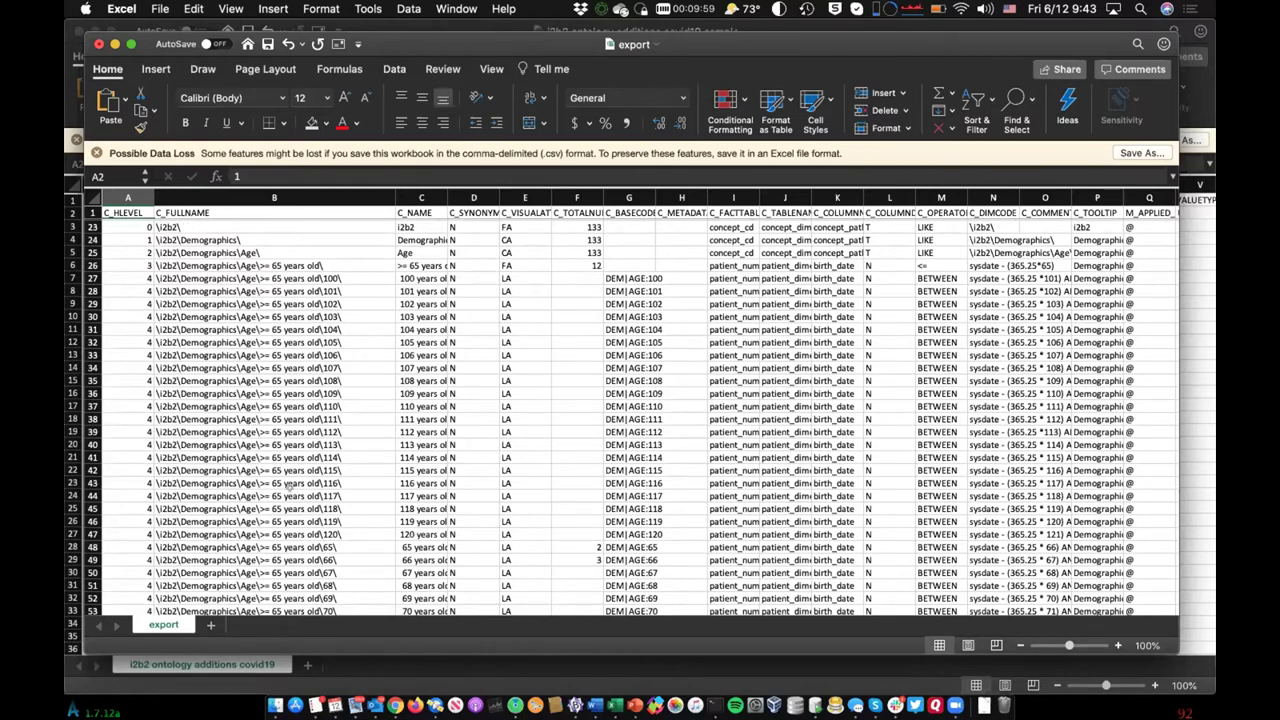
{"action": "scroll", "coordinate": [320, 397], "scroll_direction": "down", "scroll_amount": 15}
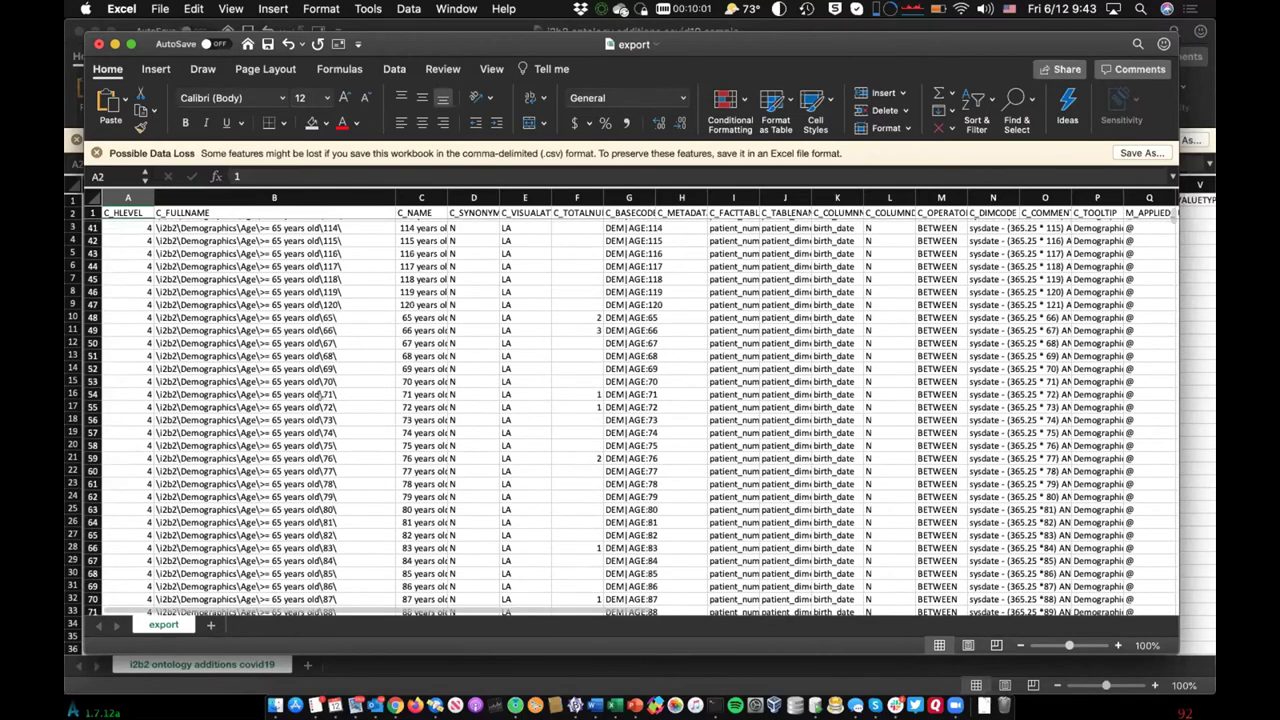
{"action": "scroll", "coordinate": [318, 396], "scroll_direction": "down", "scroll_amount": 20}
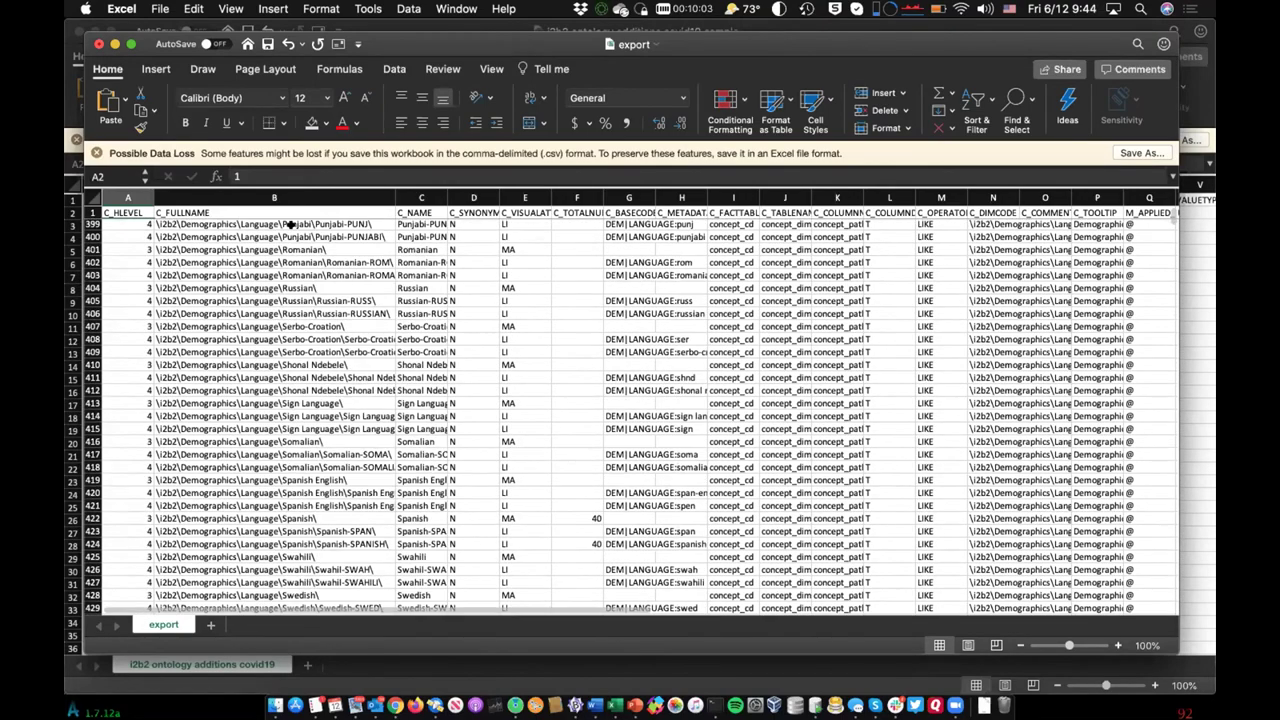
{"action": "scroll", "coordinate": [290, 225], "scroll_direction": "down", "scroll_amount": 10}
{"action": "left_click", "coordinate": [274, 197]}
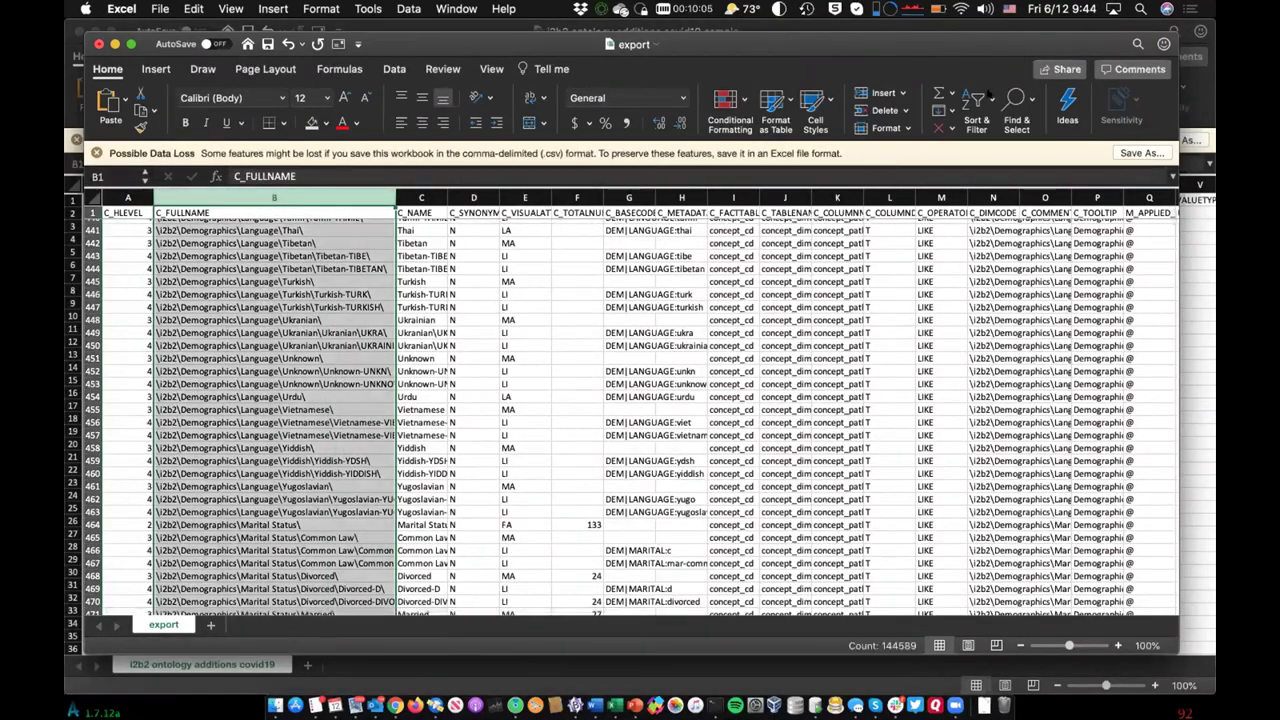
{"action": "left_click", "coordinate": [968, 100]}
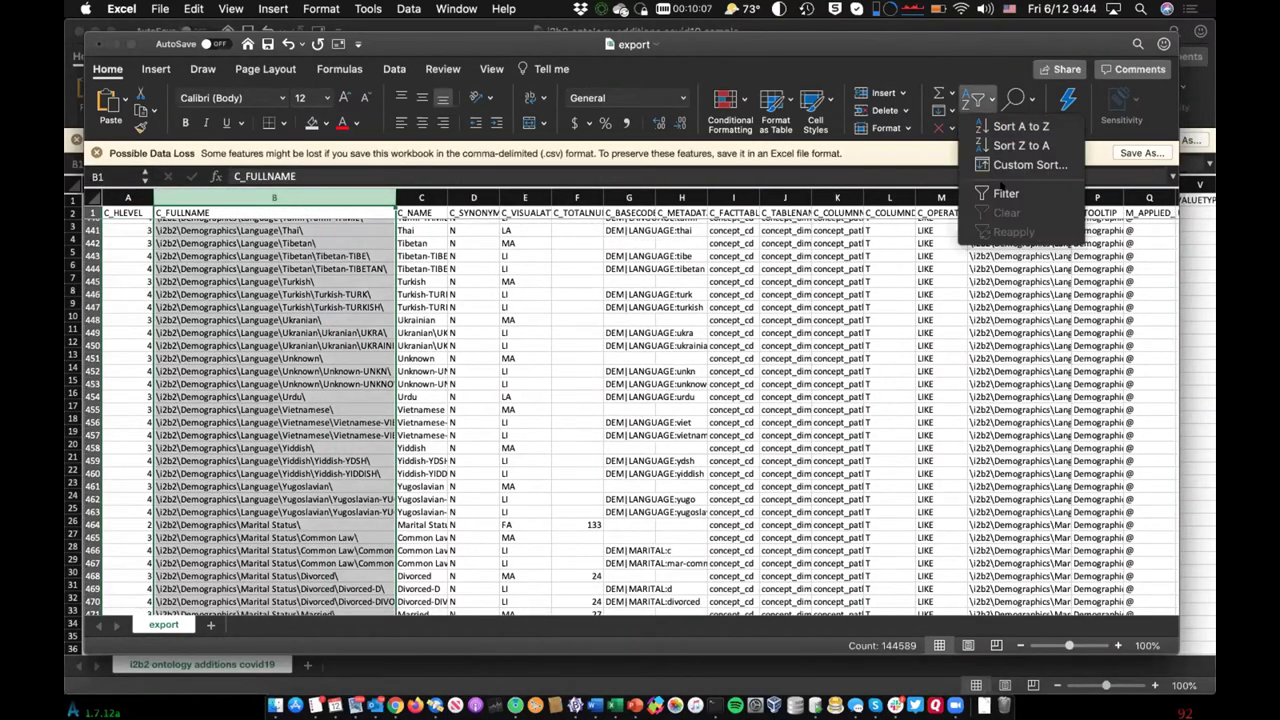
{"action": "left_click", "coordinate": [995, 194]}
{"action": "left_click", "coordinate": [388, 213]}
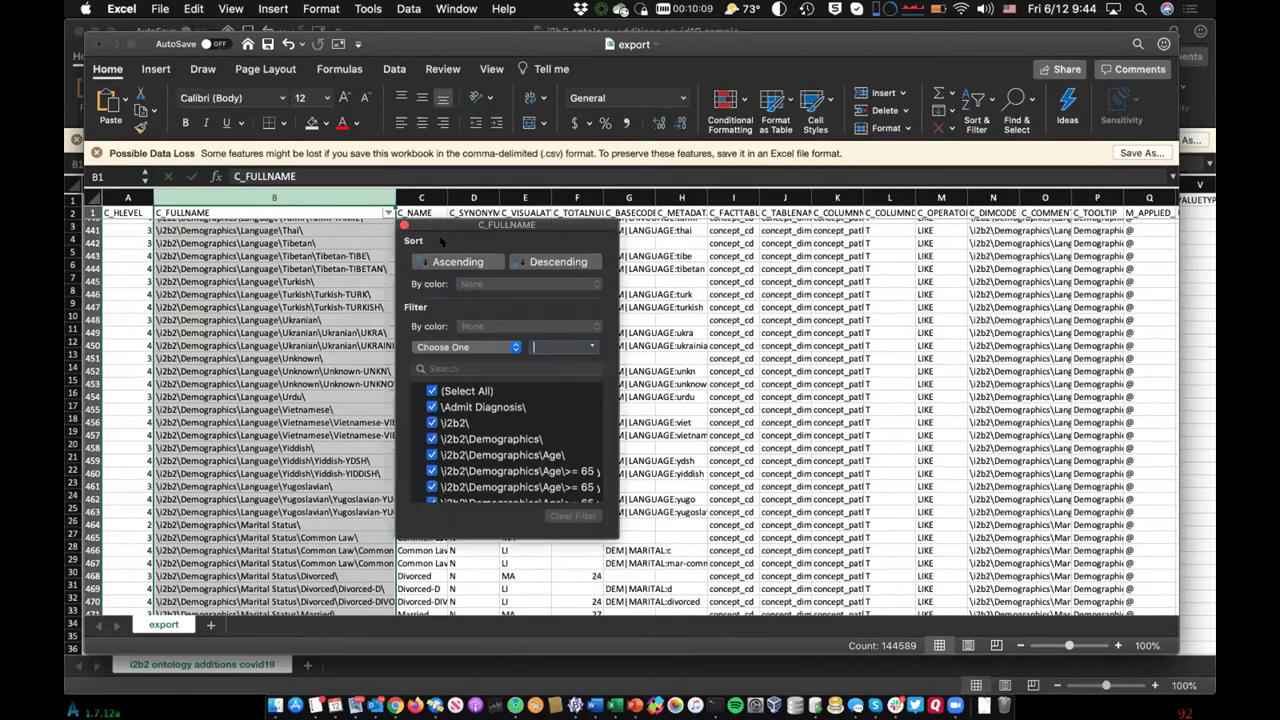
{"action": "left_click", "coordinate": [452, 346]}
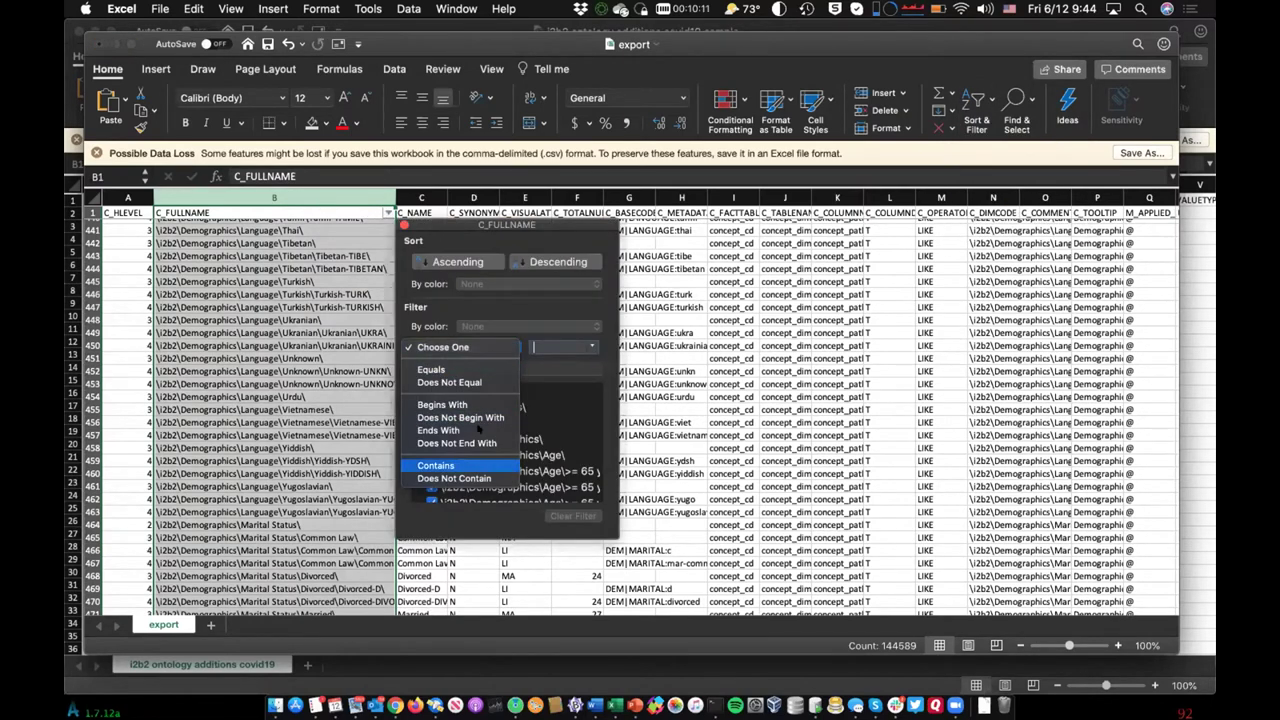
{"action": "left_click", "coordinate": [456, 462]}
{"action": "type", "text": "Diagnos"}
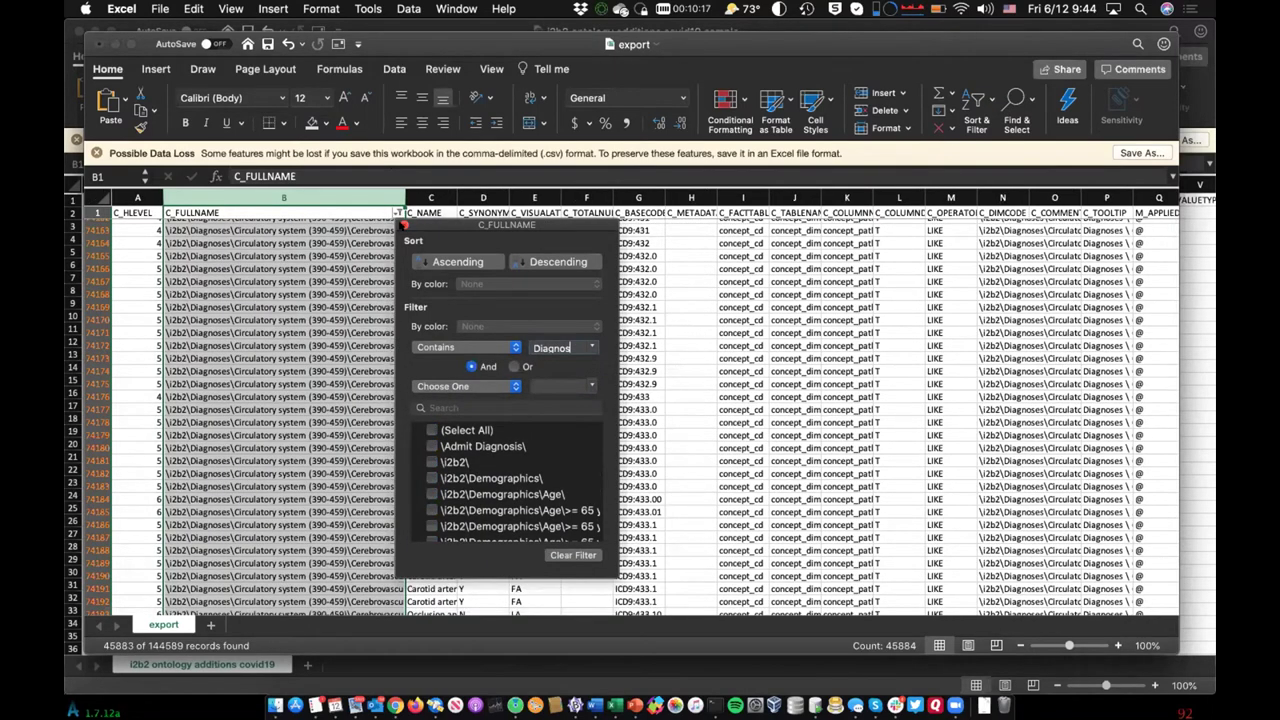
{"action": "key", "text": "Escape"}
Step: Widen the C_FULLNAME column to show more of the long diagnosis paths, and select the visual attribute cells E73745 to E73747
{"action": "scroll", "coordinate": [343, 370], "scroll_direction": "down", "scroll_amount": 10}
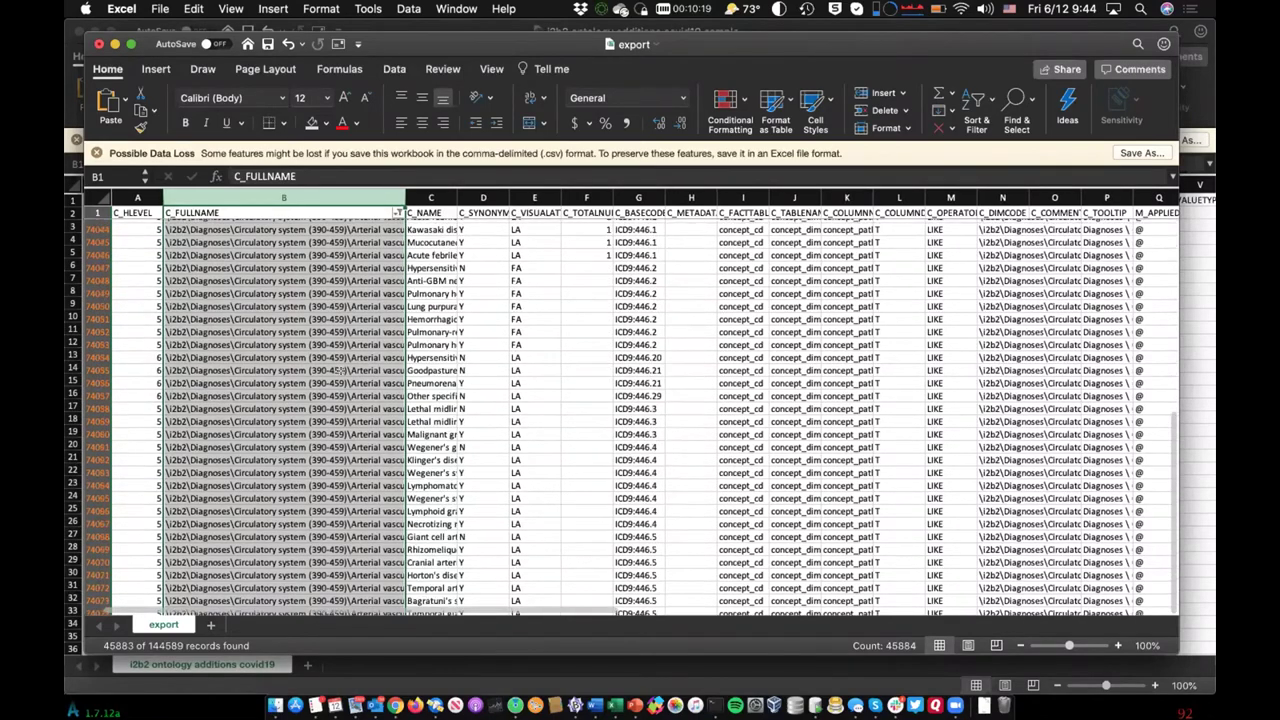
{"action": "scroll", "coordinate": [343, 370], "scroll_direction": "up", "scroll_amount": 15}
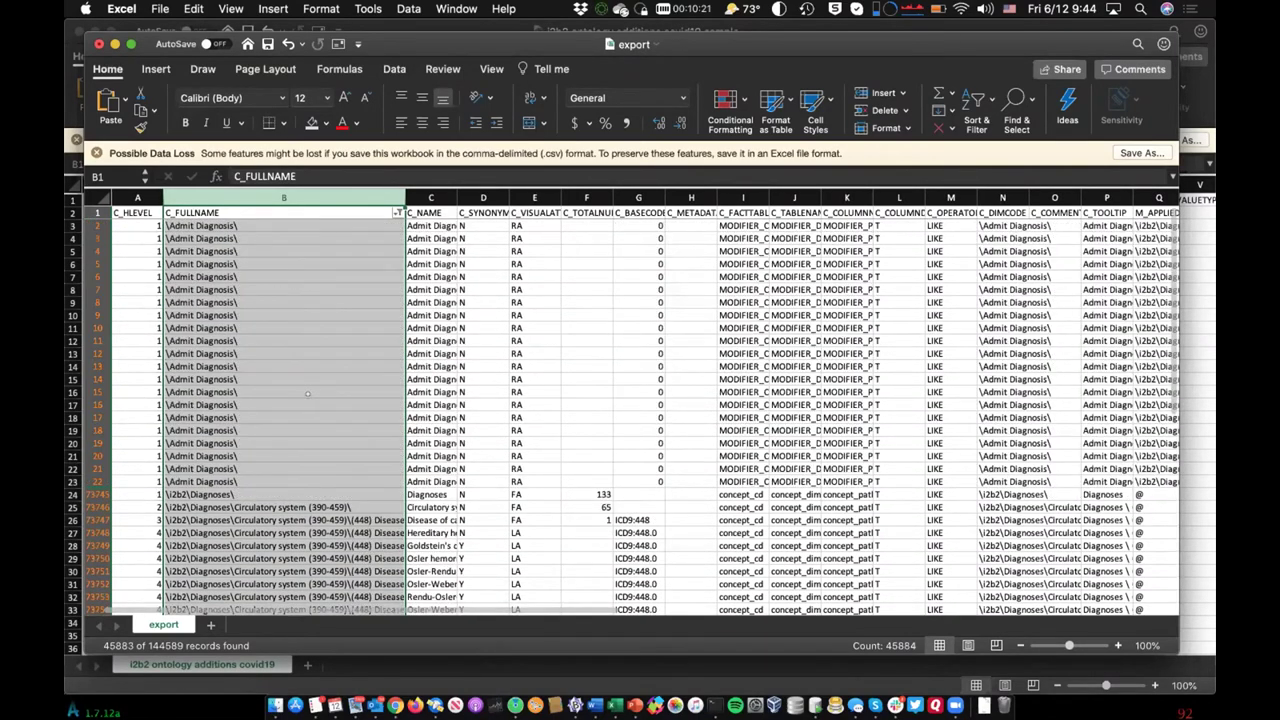
{"action": "scroll", "coordinate": [307, 393], "scroll_direction": "down", "scroll_amount": 3}
{"action": "left_click_drag", "start_coordinate": [405, 197], "coordinate": [541, 188]}
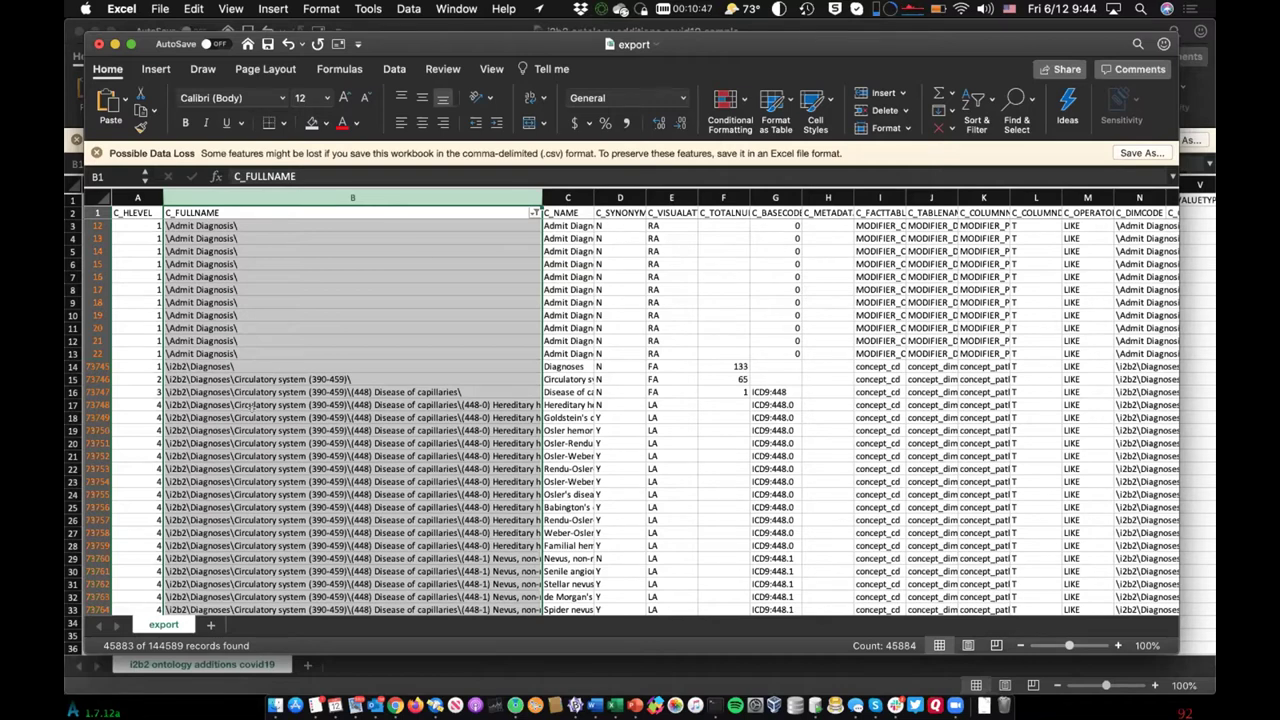
{"action": "left_click_drag", "start_coordinate": [535, 188], "coordinate": [586, 186]}
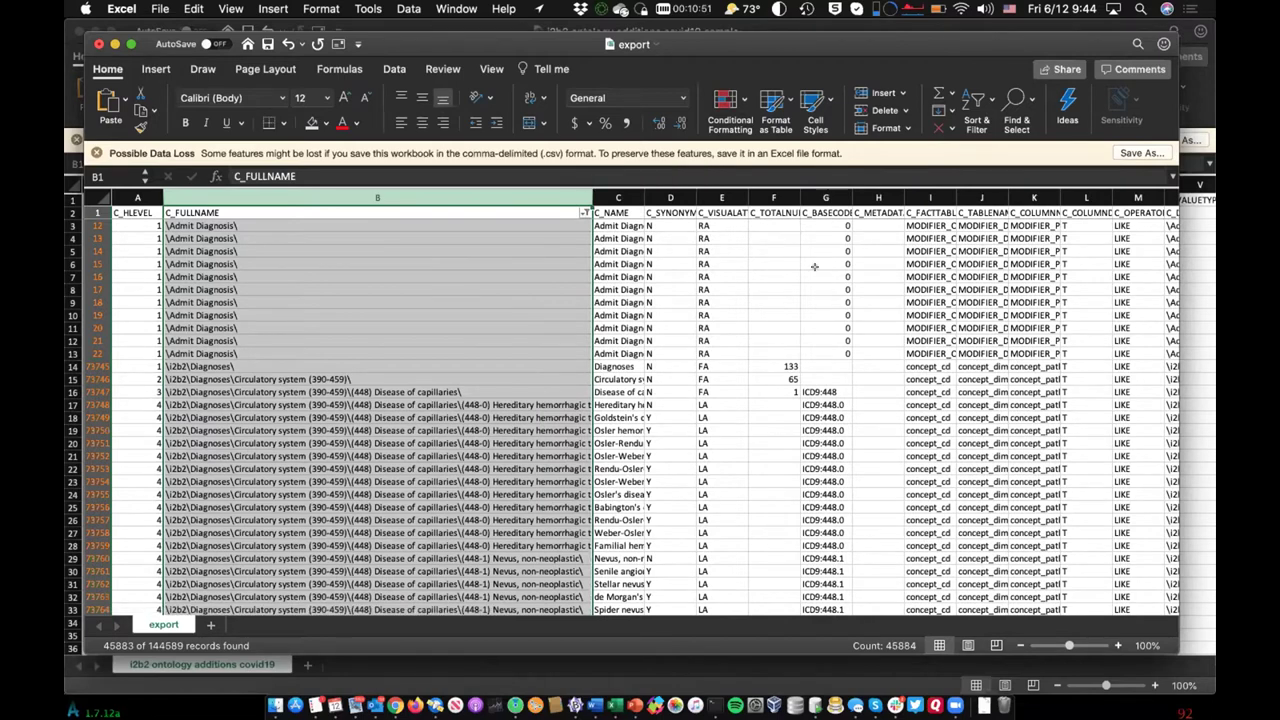
{"action": "scroll", "coordinate": [815, 266], "scroll_direction": "down", "scroll_amount": 2}
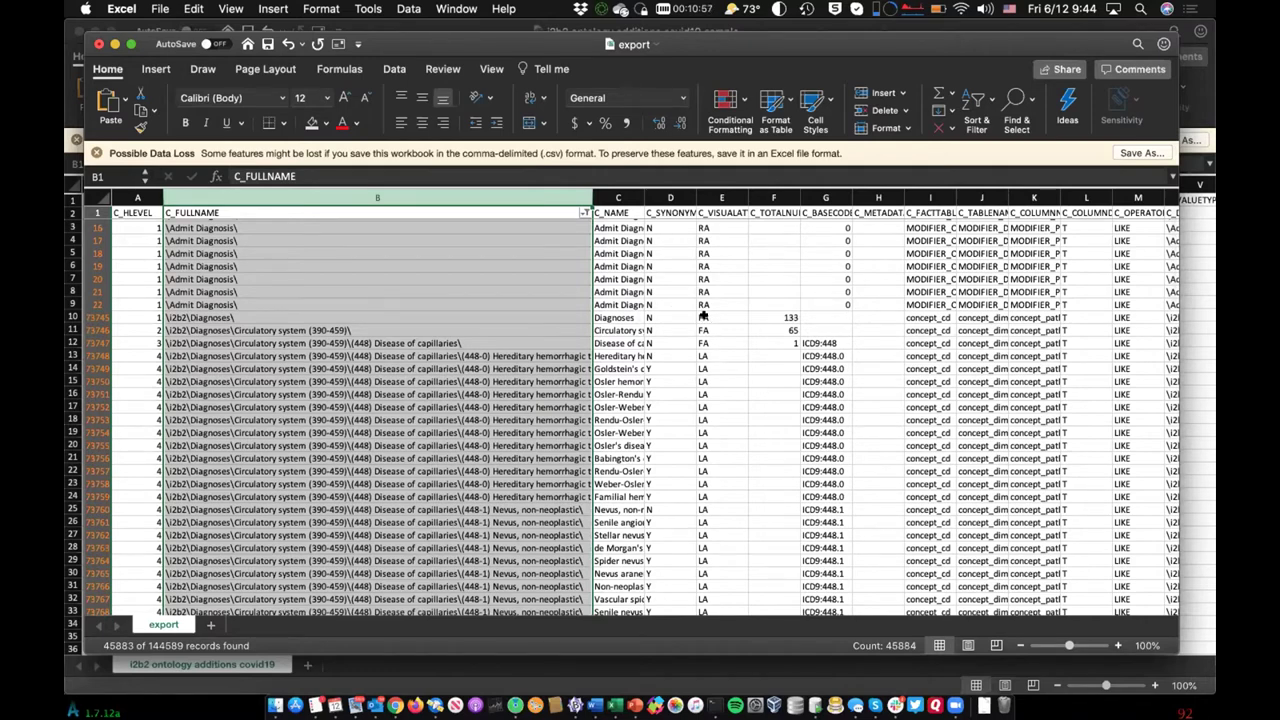
{"action": "left_click_drag", "start_coordinate": [703, 317], "coordinate": [703, 344]}
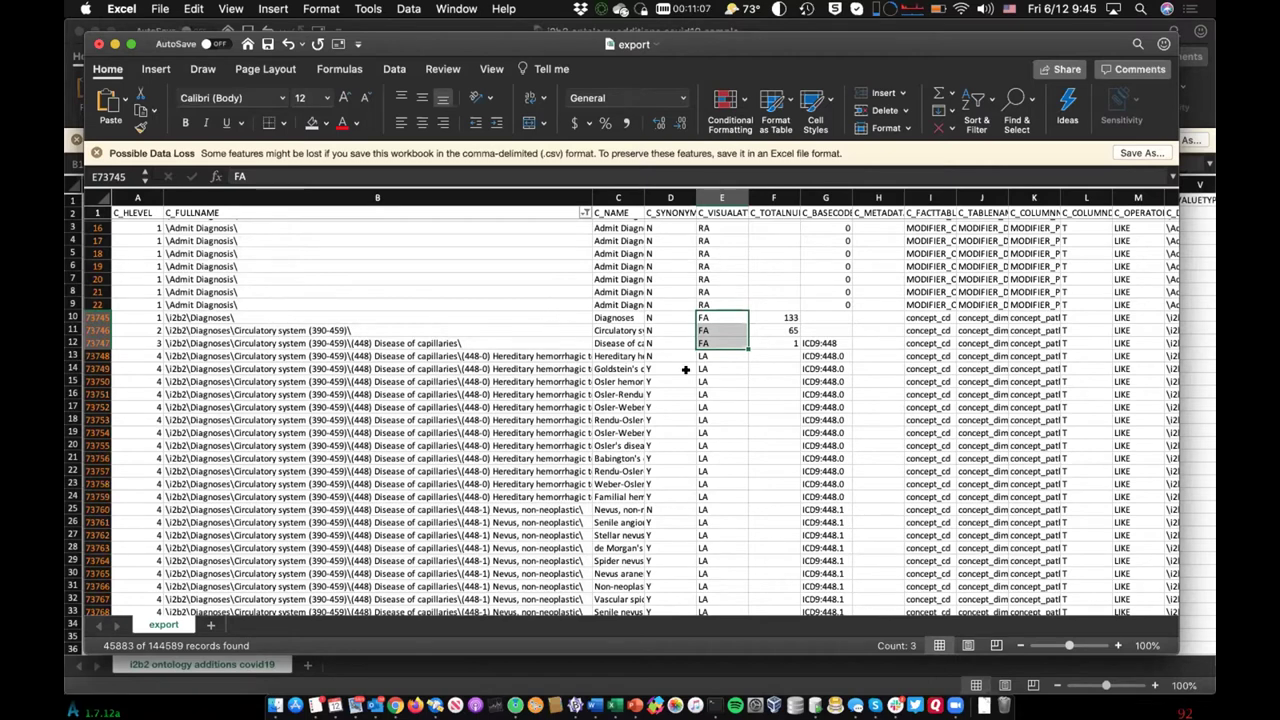
Step: Review the LA entries in E73748 to E73757 and widen the C_NAME column to show more of the diagnosis names
{"action": "left_click_drag", "start_coordinate": [703, 356], "coordinate": [704, 470]}
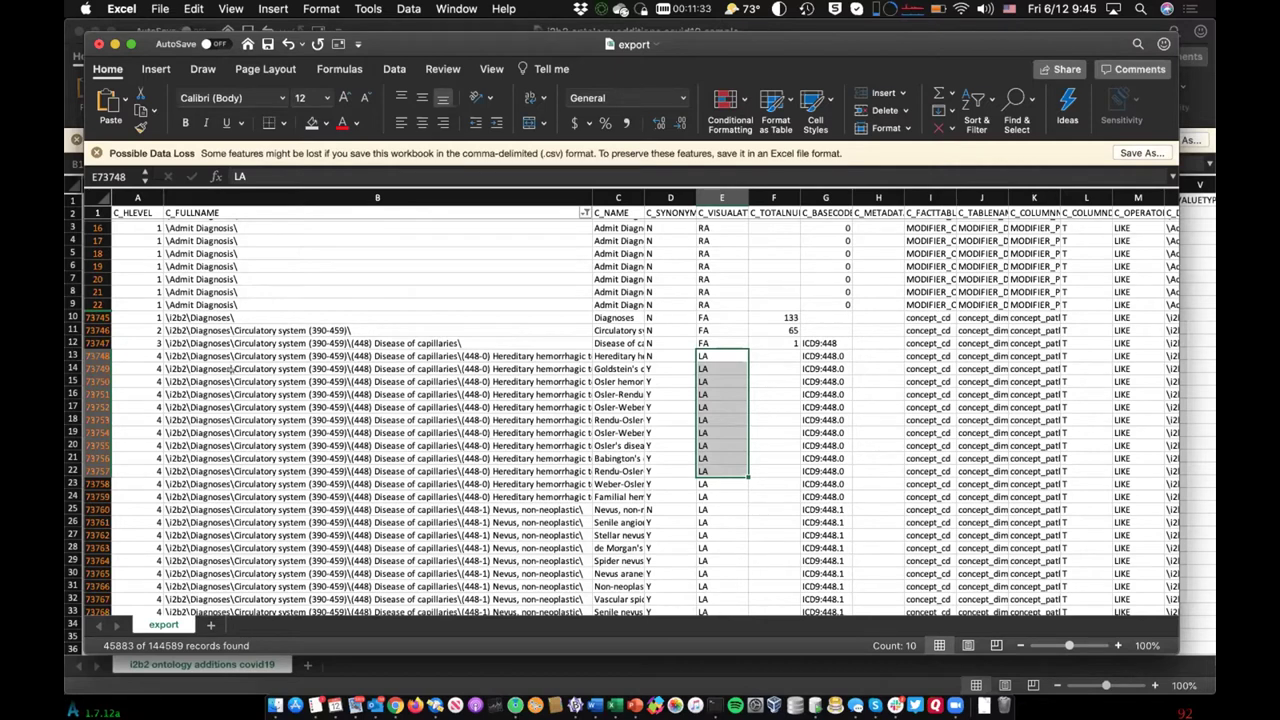
{"action": "left_click", "coordinate": [231, 377]}
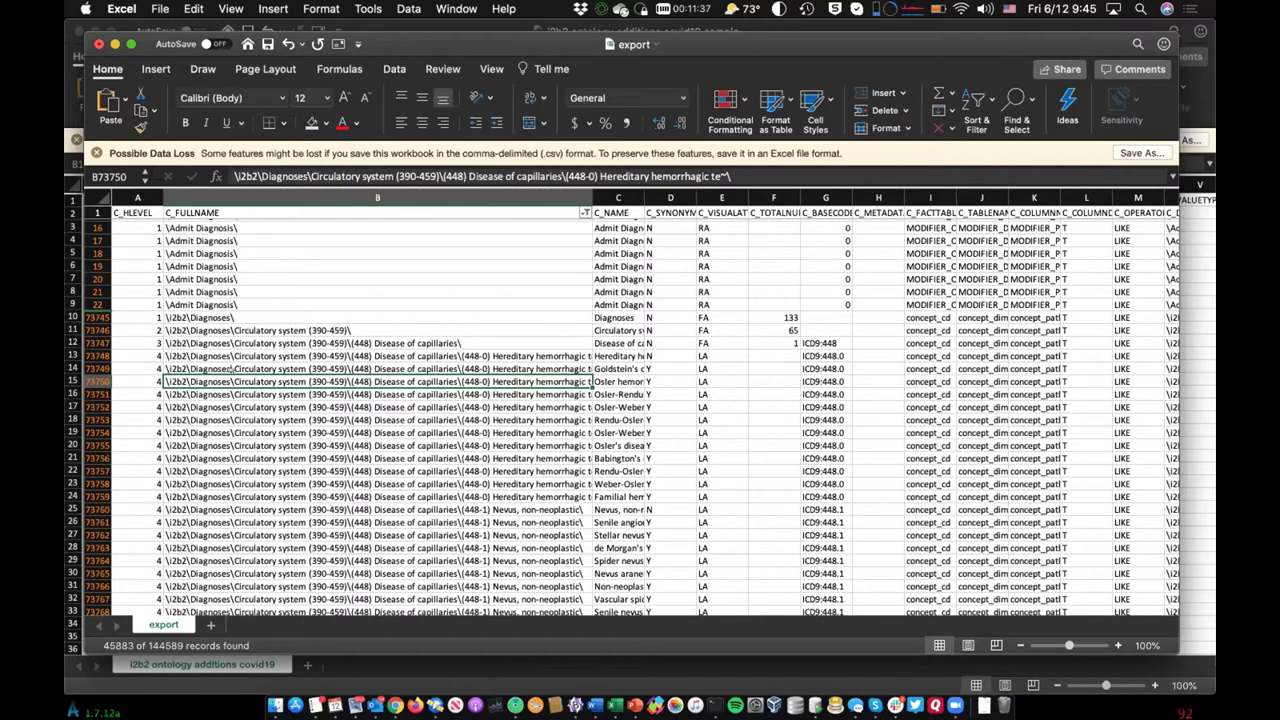
{"action": "left_click", "coordinate": [615, 380]}
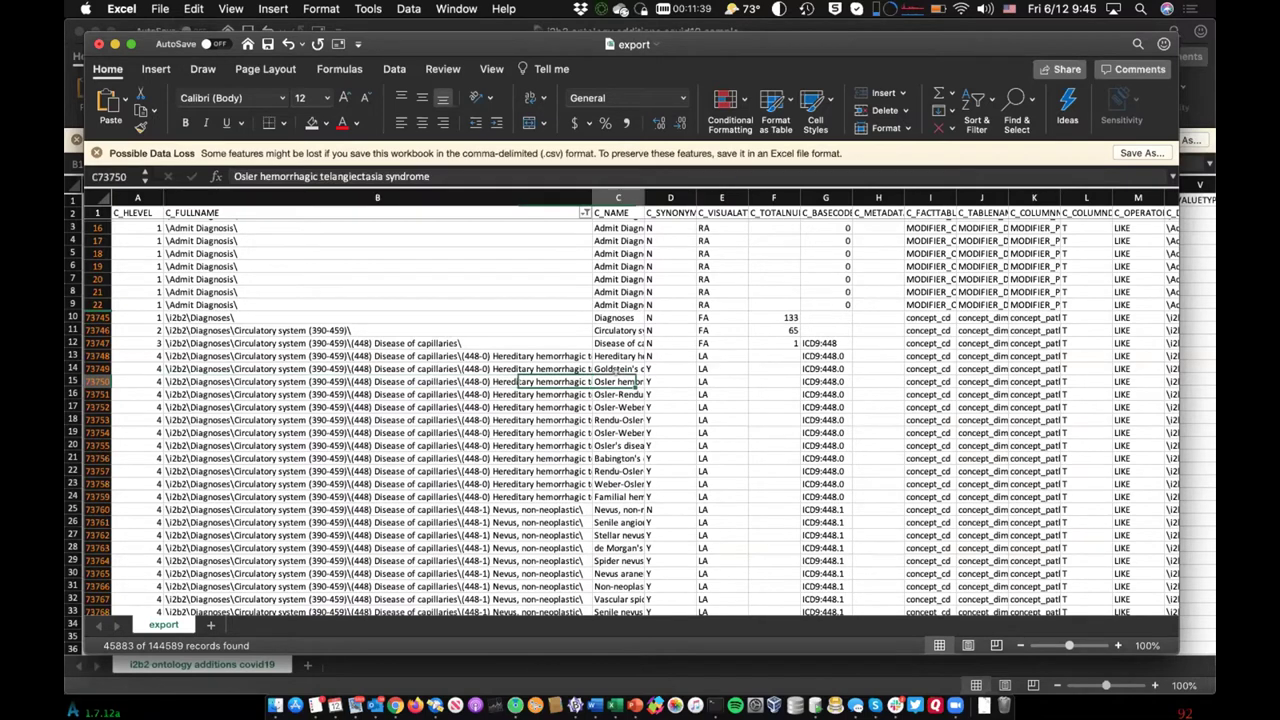
{"action": "left_click_drag", "start_coordinate": [644, 197], "coordinate": [685, 197]}
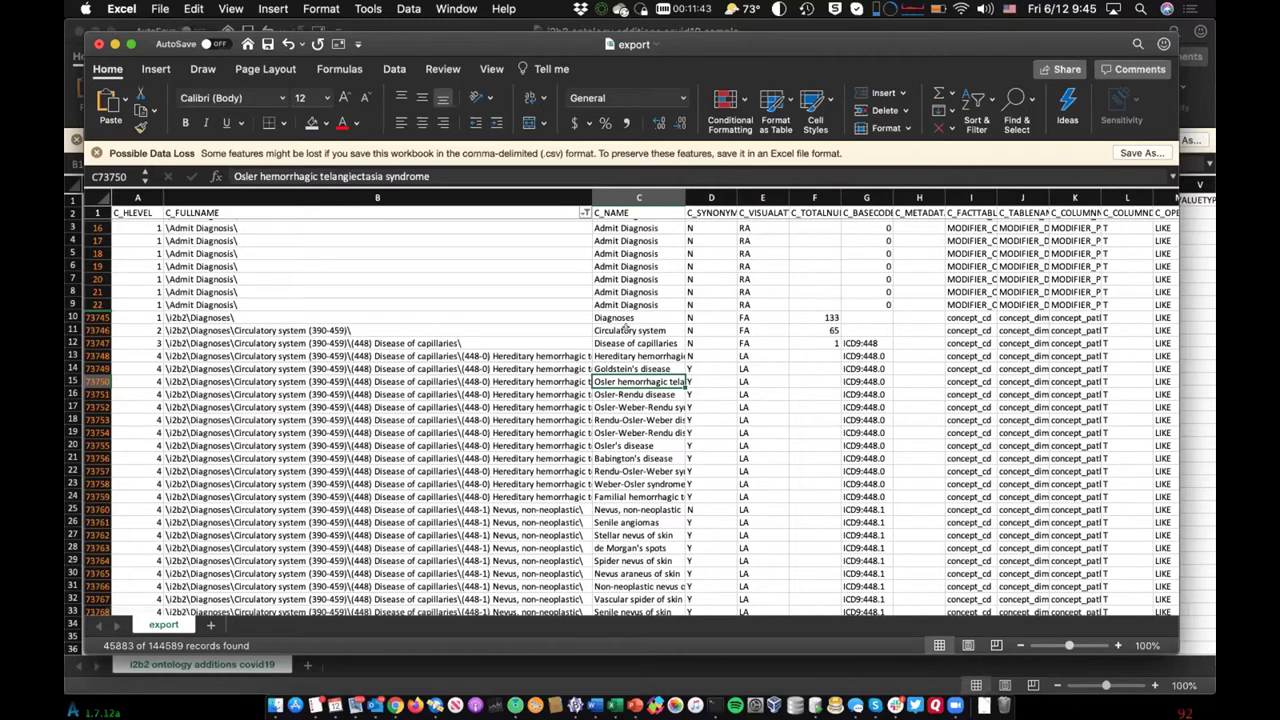
{"action": "left_click", "coordinate": [752, 378]}
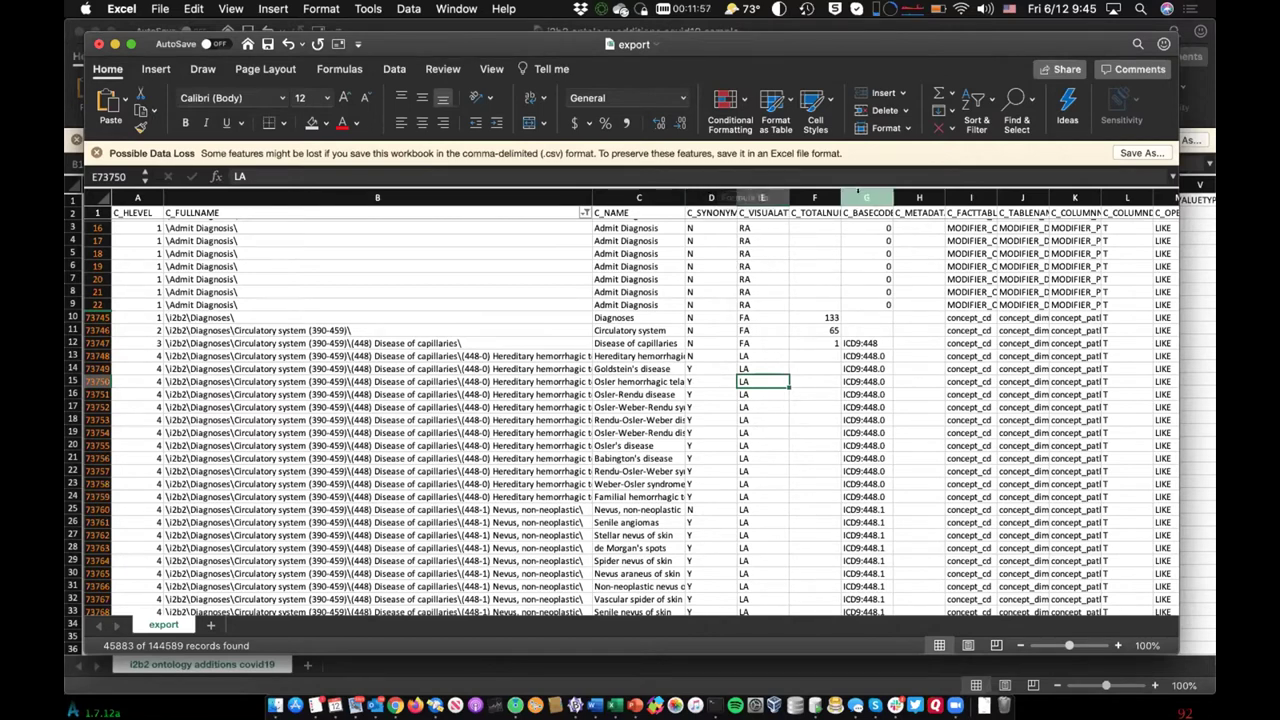
Step: Examine the C_BASECODE column, the C_DIMCODE path in N73756 and the remaining columns across to C_PATH in the export sheet
{"action": "left_click", "coordinate": [857, 196]}
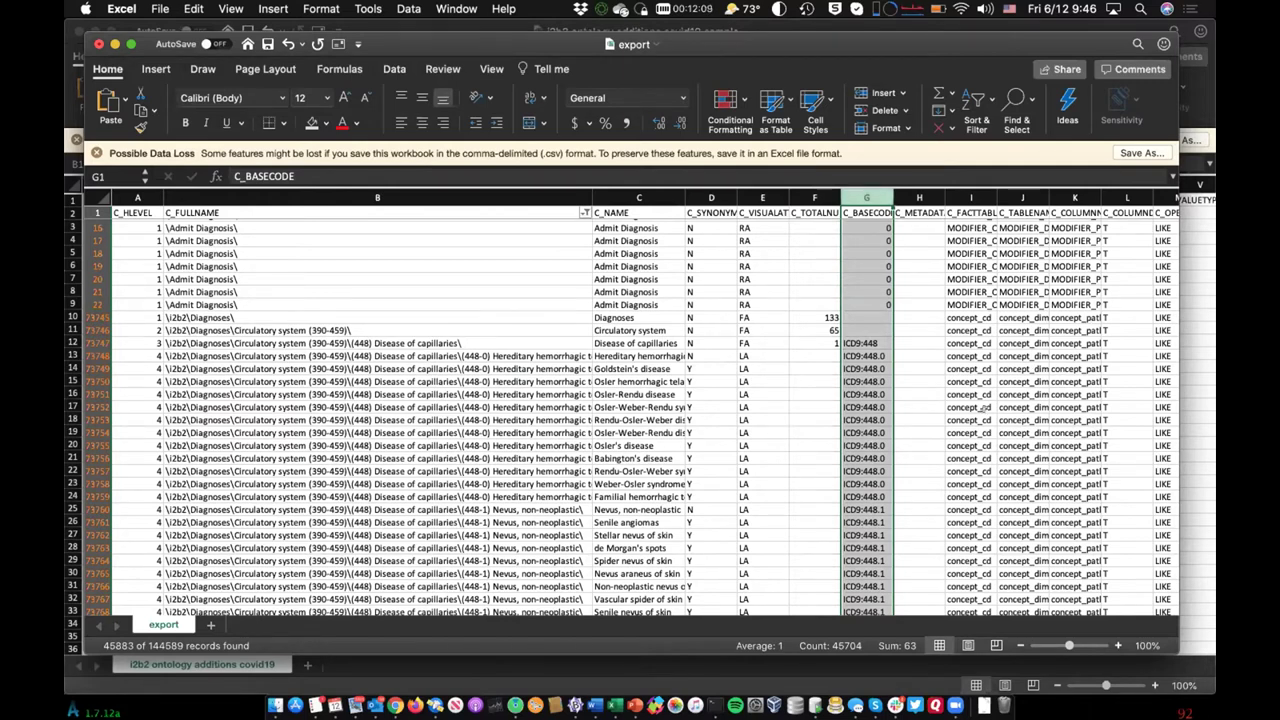
{"action": "scroll", "coordinate": [980, 420], "scroll_direction": "right", "scroll_amount": 3}
{"action": "scroll", "coordinate": [982, 421], "scroll_direction": "right", "scroll_amount": 3}
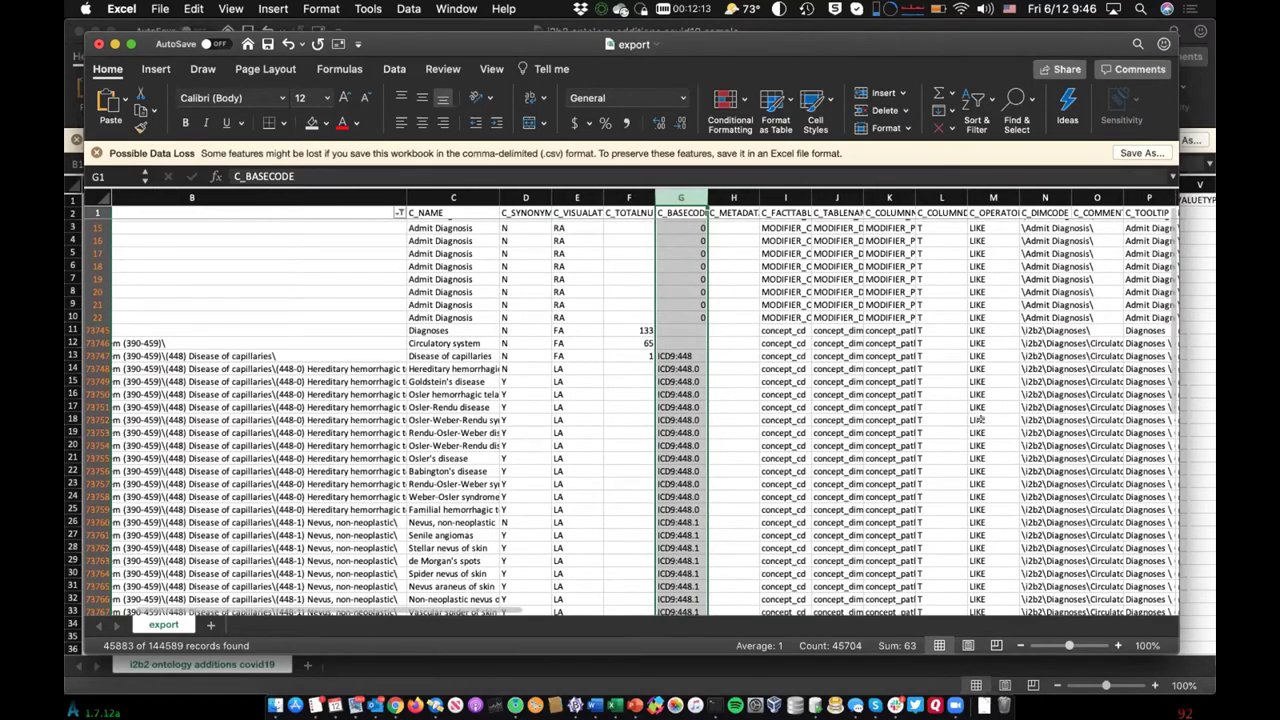
{"action": "scroll", "coordinate": [979, 418], "scroll_direction": "right", "scroll_amount": 2}
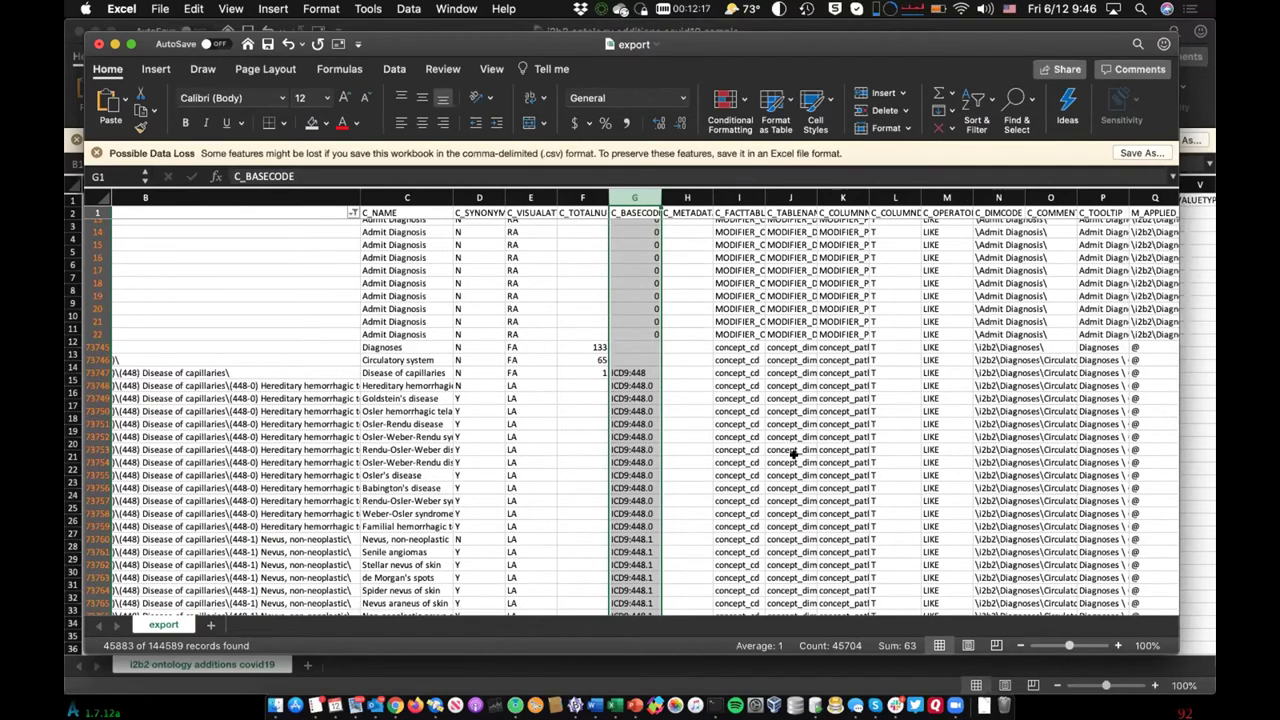
{"action": "scroll", "coordinate": [794, 454], "scroll_direction": "right", "scroll_amount": 2}
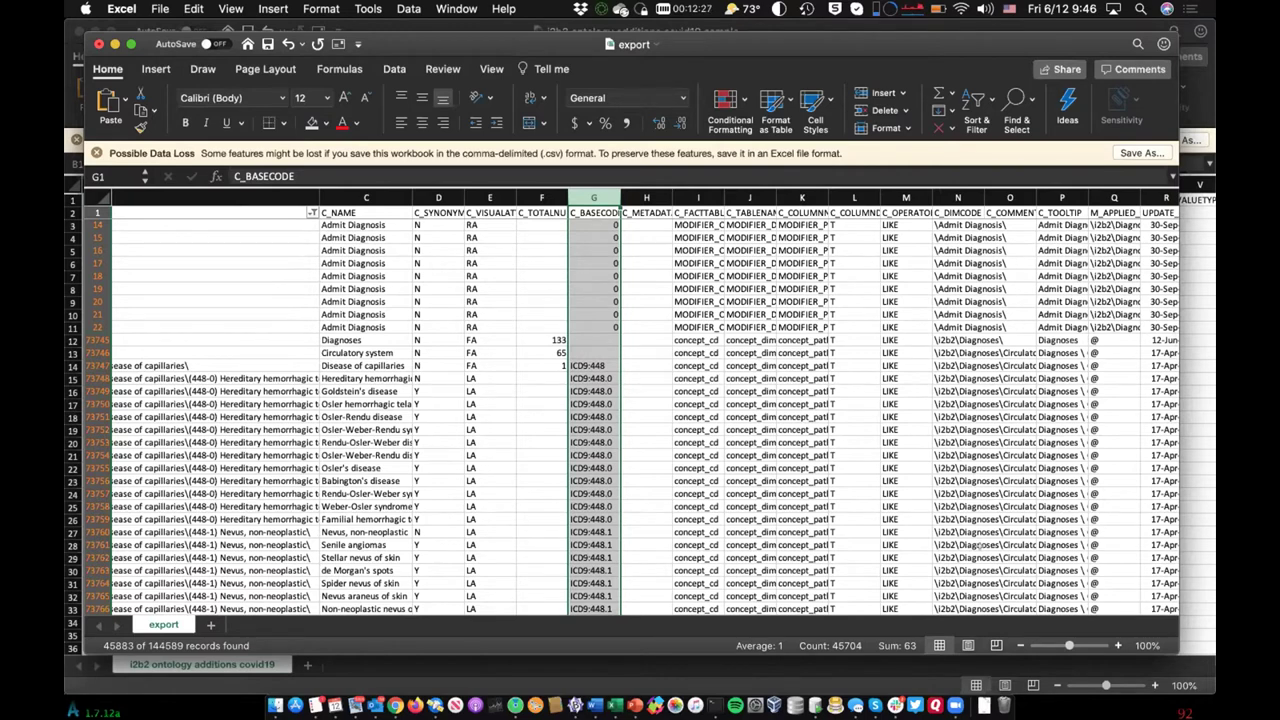
{"action": "scroll", "coordinate": [947, 500], "scroll_direction": "right", "scroll_amount": 3}
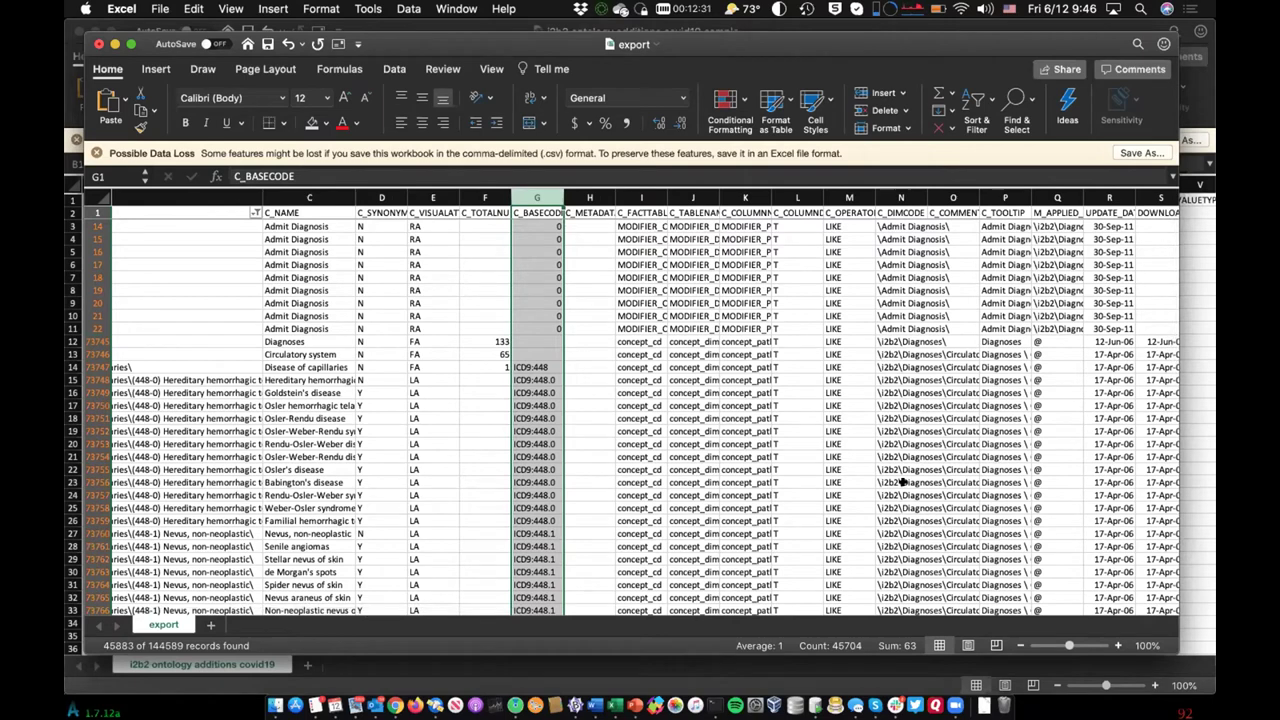
{"action": "left_click", "coordinate": [903, 482]}
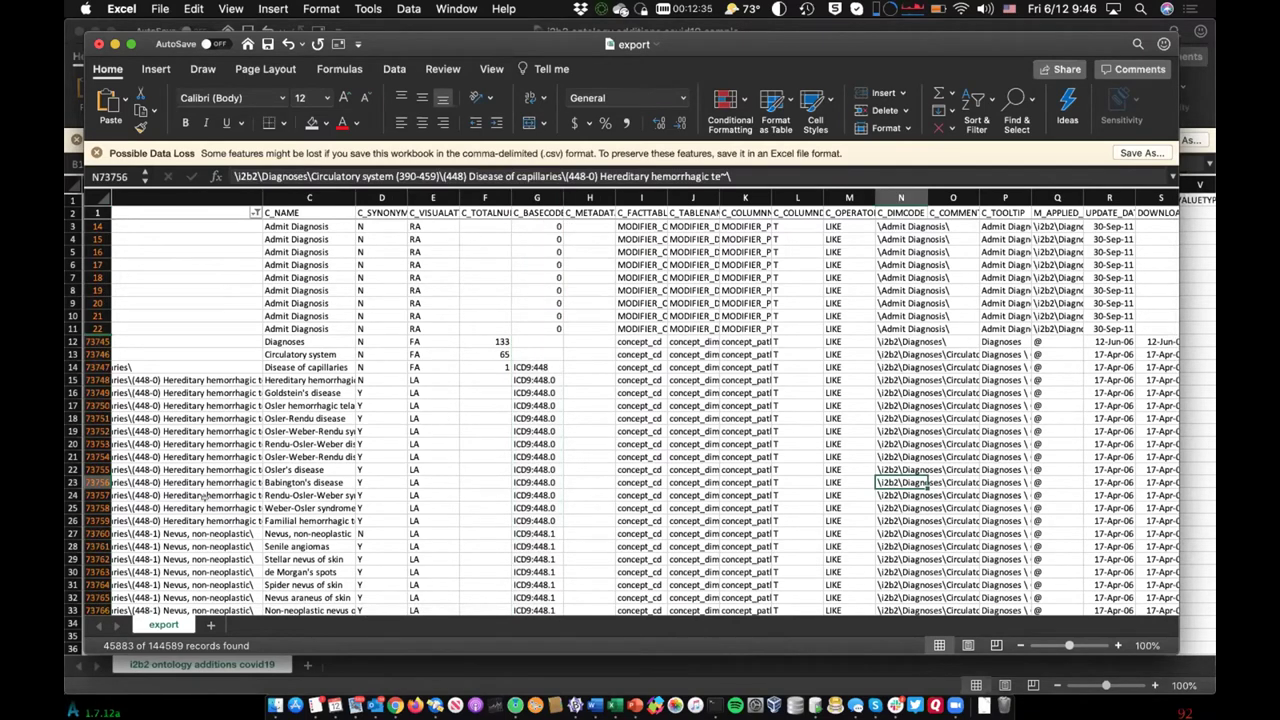
{"action": "scroll", "coordinate": [444, 469], "scroll_direction": "right", "scroll_amount": 6}
{"action": "scroll", "coordinate": [444, 469], "scroll_direction": "right", "scroll_amount": 7}
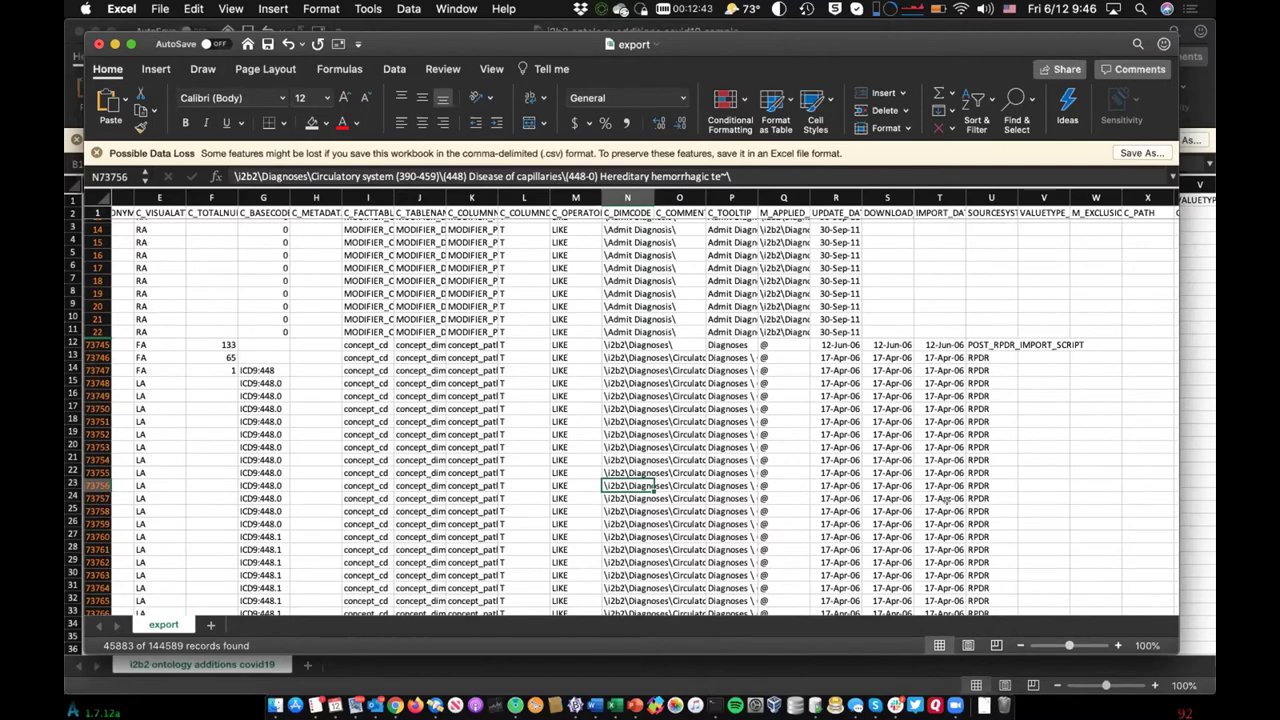
{"action": "scroll", "coordinate": [946, 501], "scroll_direction": "left", "scroll_amount": 10}
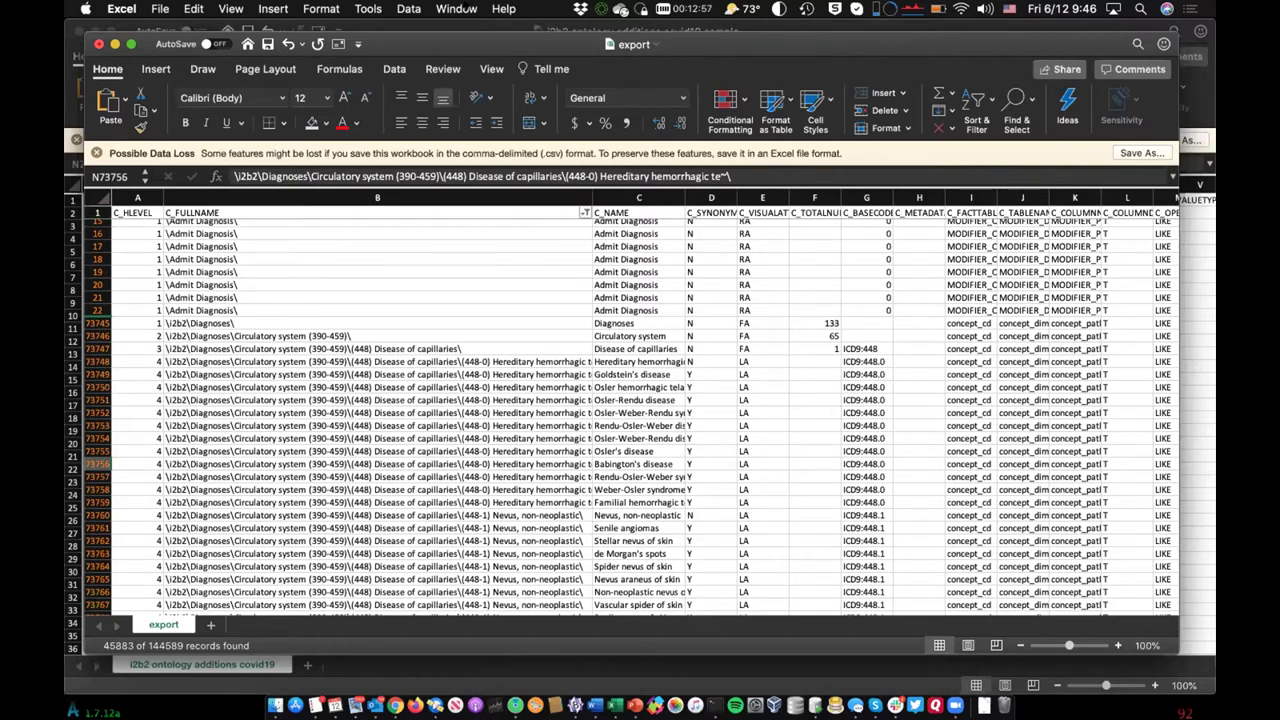
Step: Switch to the "i2b2 ontology additions covid19 sample" workbook and widen its C_FULLNAME column to show the full paths
{"action": "left_click", "coordinate": [456, 9]}
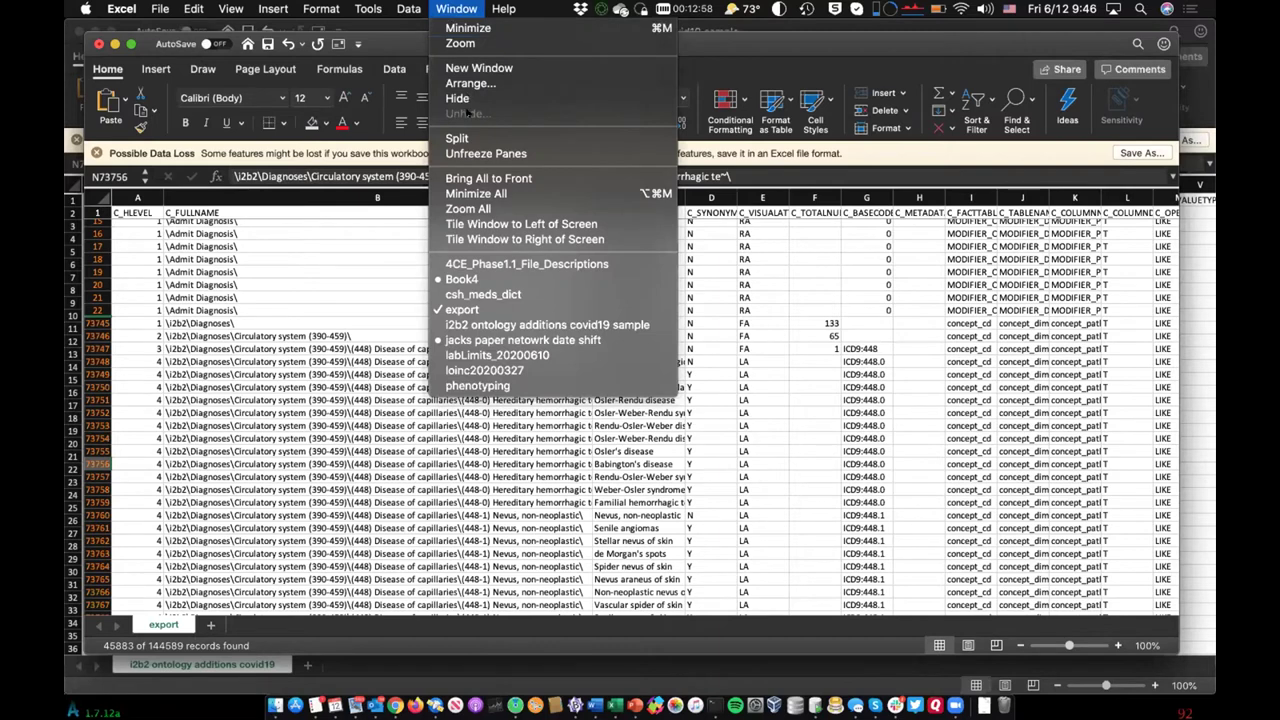
{"action": "left_click", "coordinate": [543, 325]}
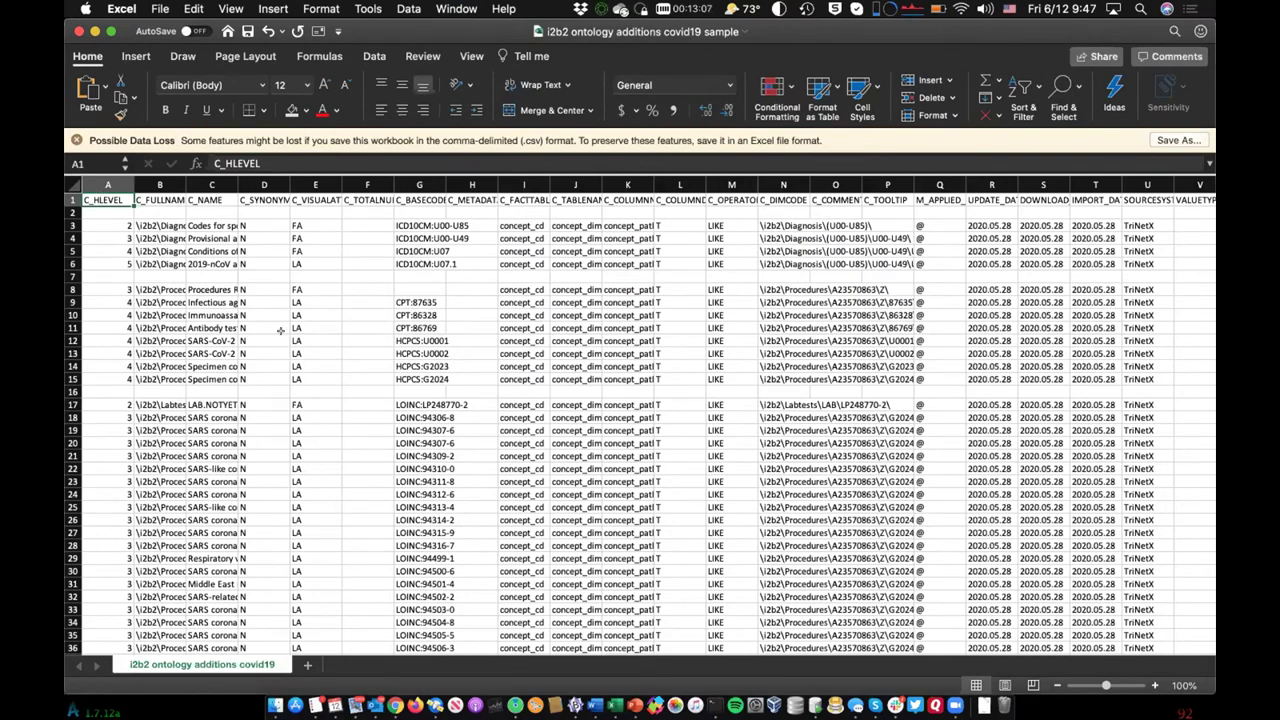
{"action": "scroll", "coordinate": [366, 392], "scroll_direction": "down", "scroll_amount": 5}
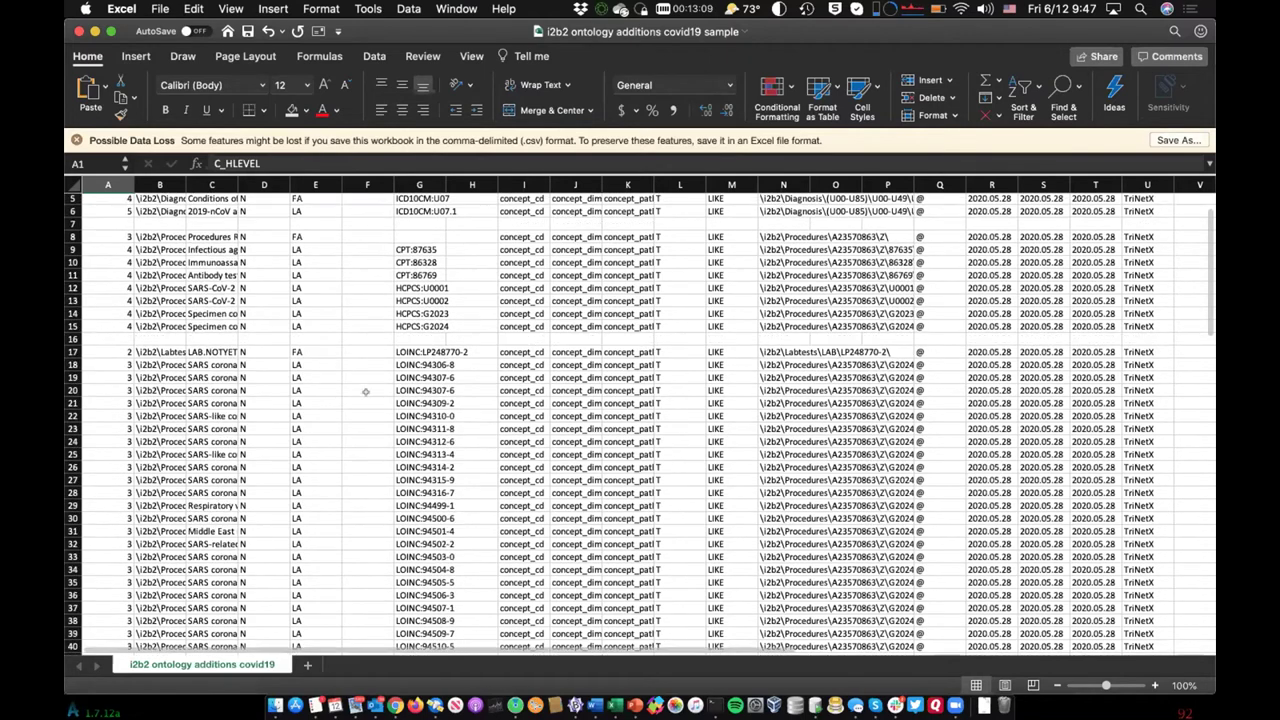
{"action": "scroll", "coordinate": [366, 392], "scroll_direction": "up", "scroll_amount": 5}
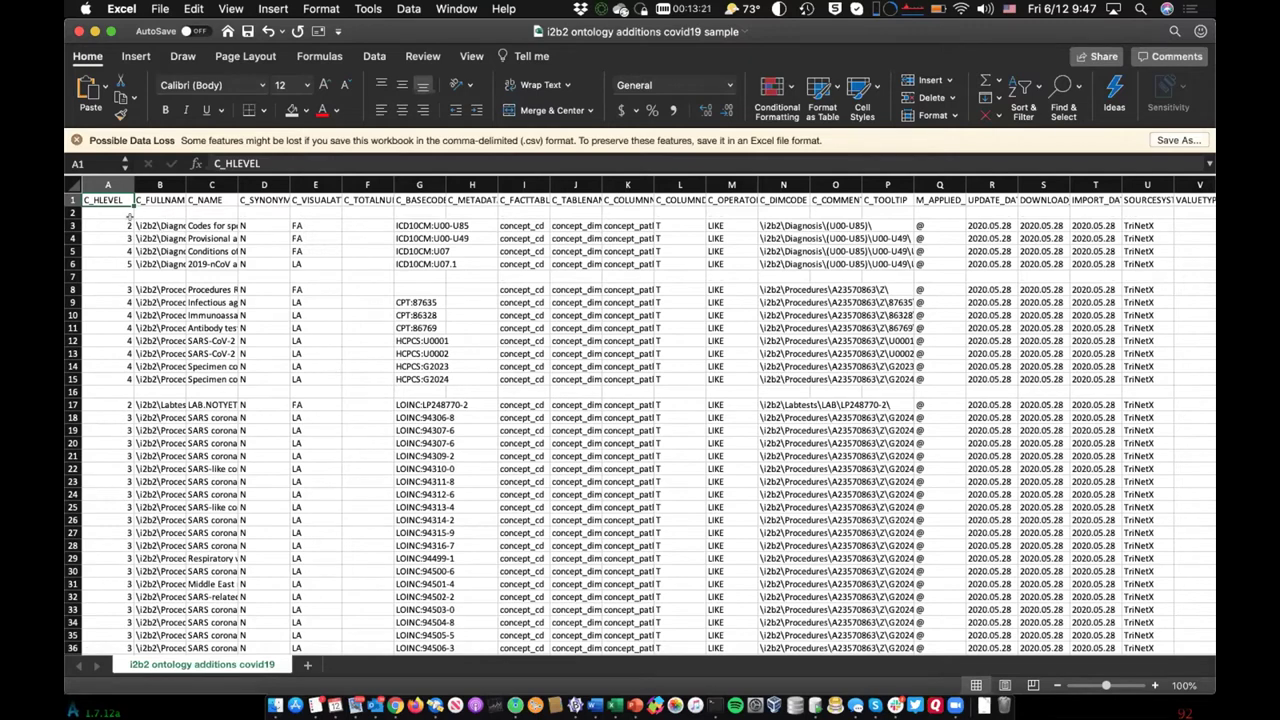
{"action": "left_click_drag", "start_coordinate": [185, 184], "coordinate": [413, 179]}
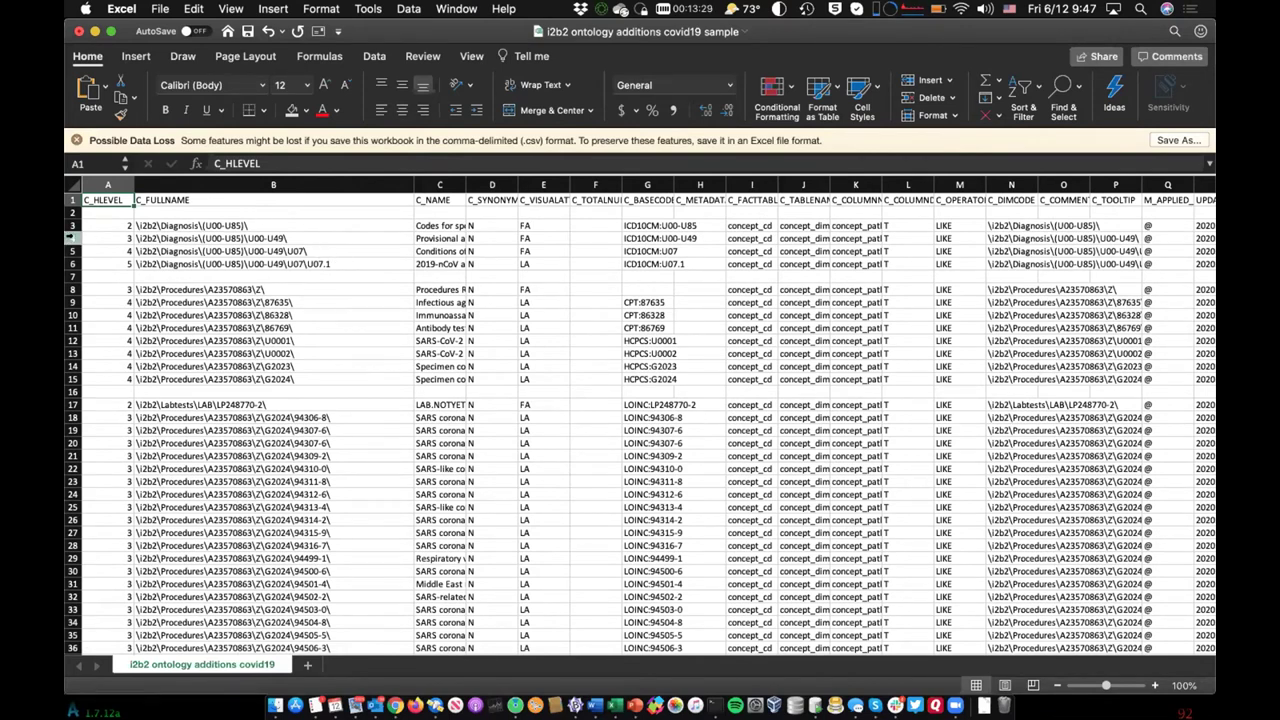
Step: Review diagnosis rows 3 to 6 in the COVID-19 sample and widen the C_NAME column to show more of the names
{"action": "left_click_drag", "start_coordinate": [72, 224], "coordinate": [72, 254]}
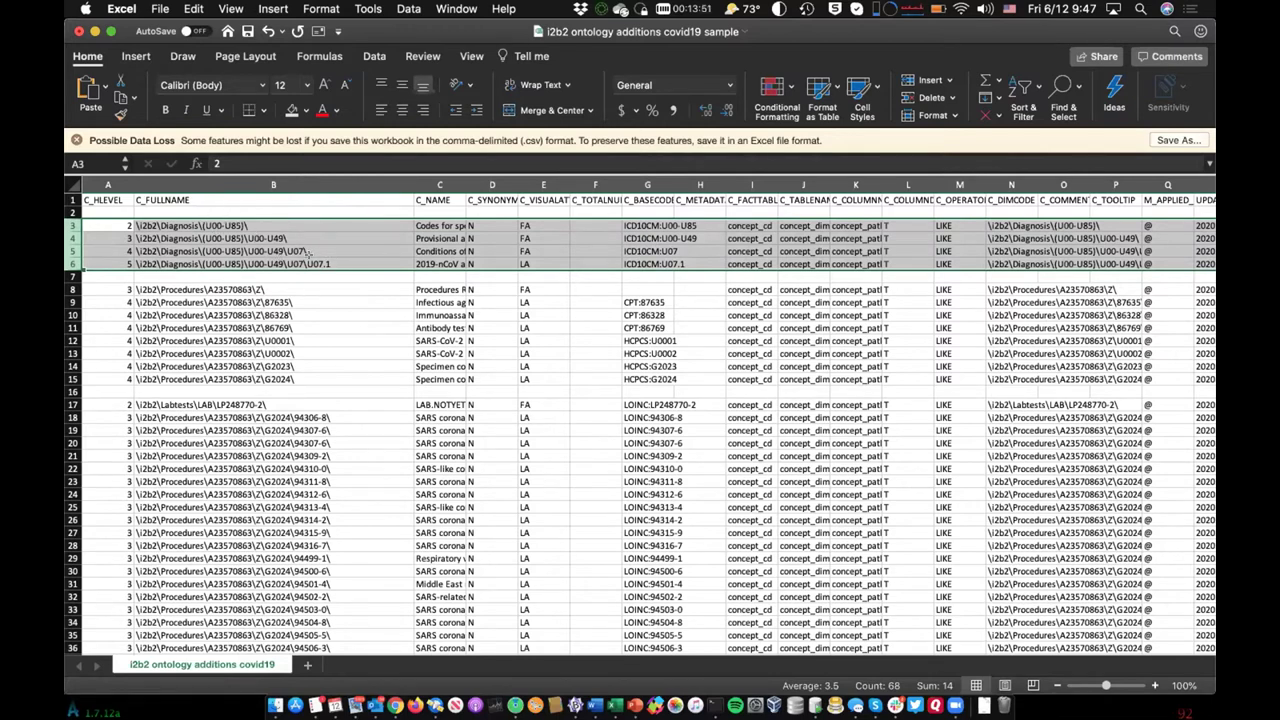
{"action": "left_click", "coordinate": [75, 264]}
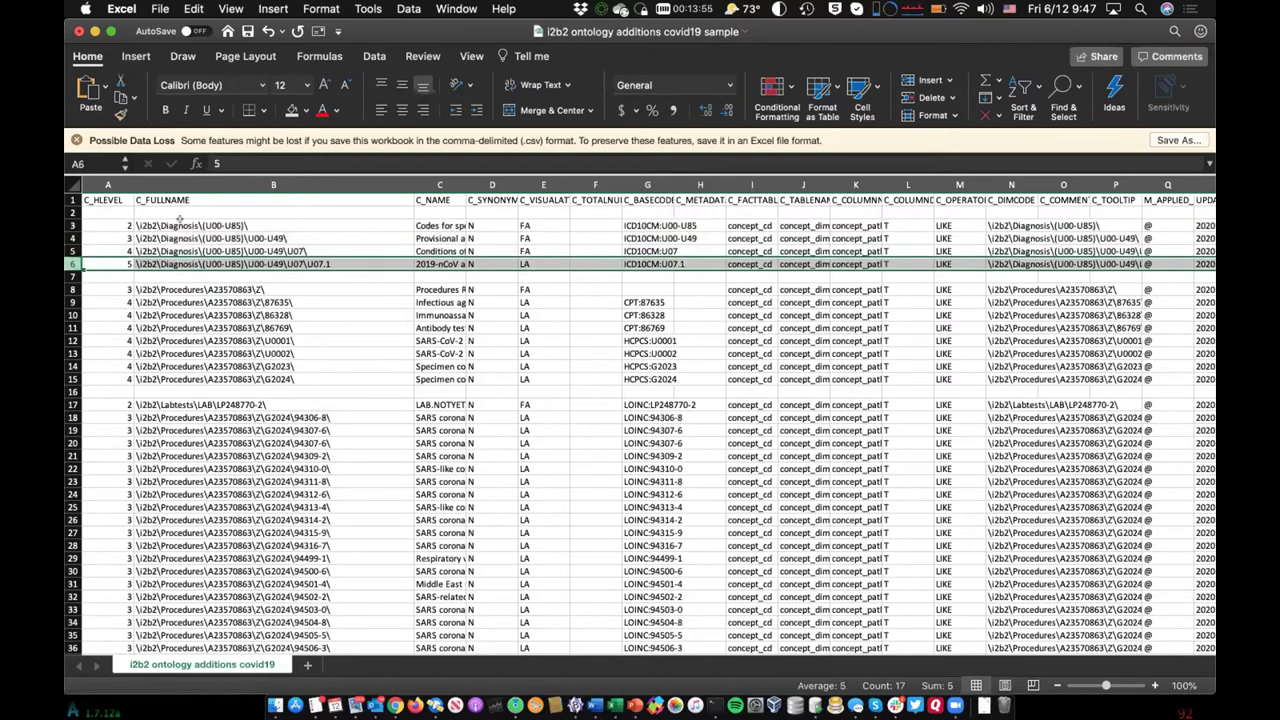
{"action": "mouse_move", "coordinate": [73, 226]}
{"action": "left_mouse_down"}
{"action": "mouse_move", "coordinate": [73, 270]}
{"action": "mouse_move", "coordinate": [72, 251]}
{"action": "left_mouse_up"}
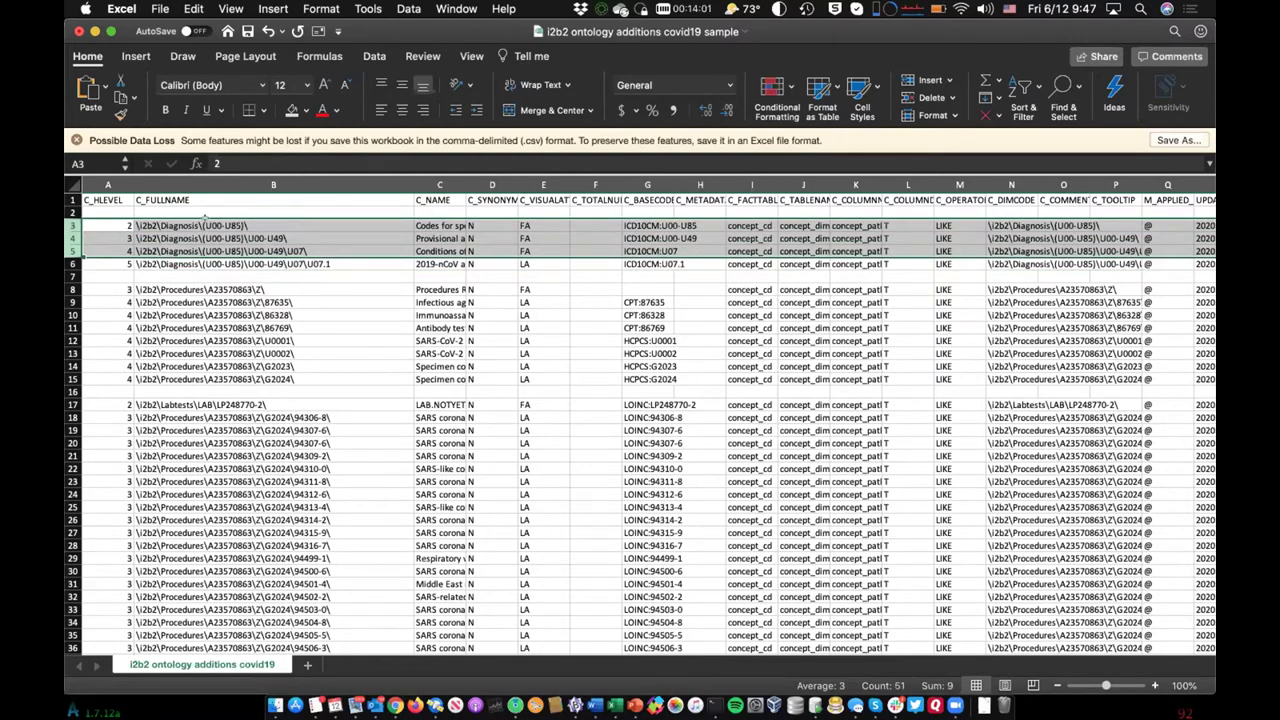
{"action": "left_click_drag", "start_coordinate": [465, 185], "coordinate": [573, 185]}
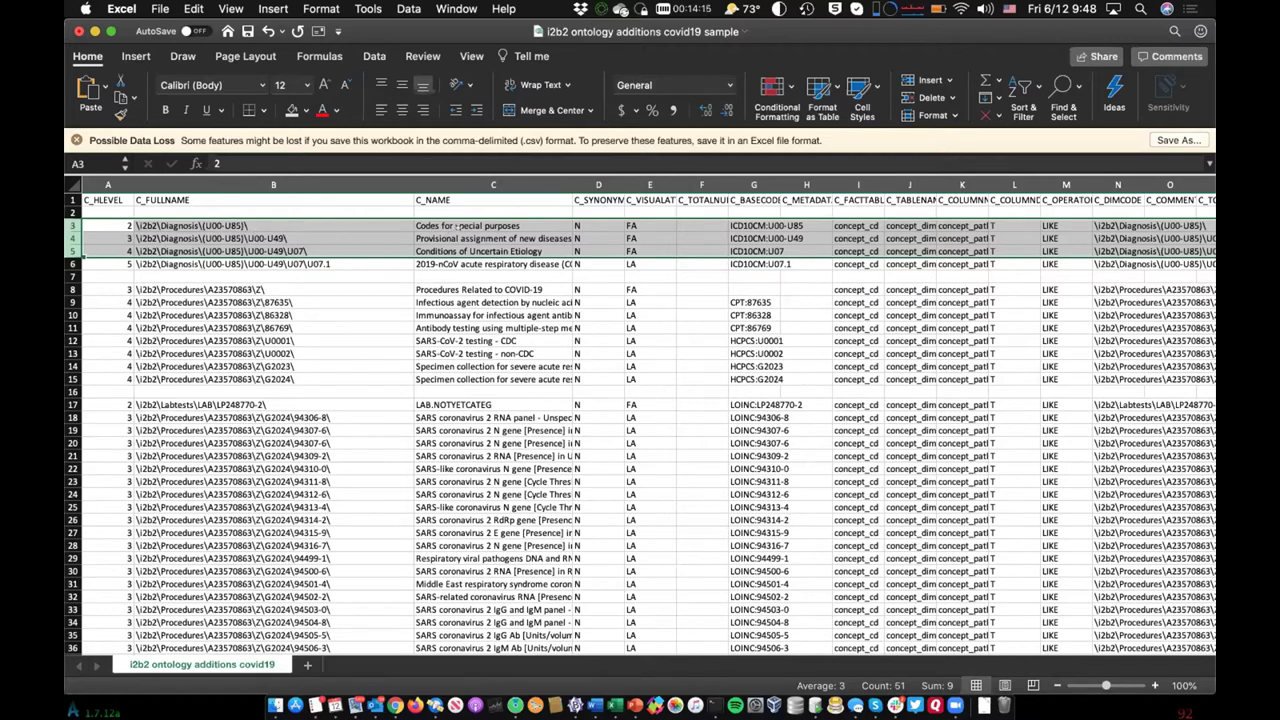
Step: Inspect the name in C4, the U07.1 path in B6, its visual attribute in E6 and the synonym flags in D3 to D6
{"action": "left_click", "coordinate": [452, 238]}
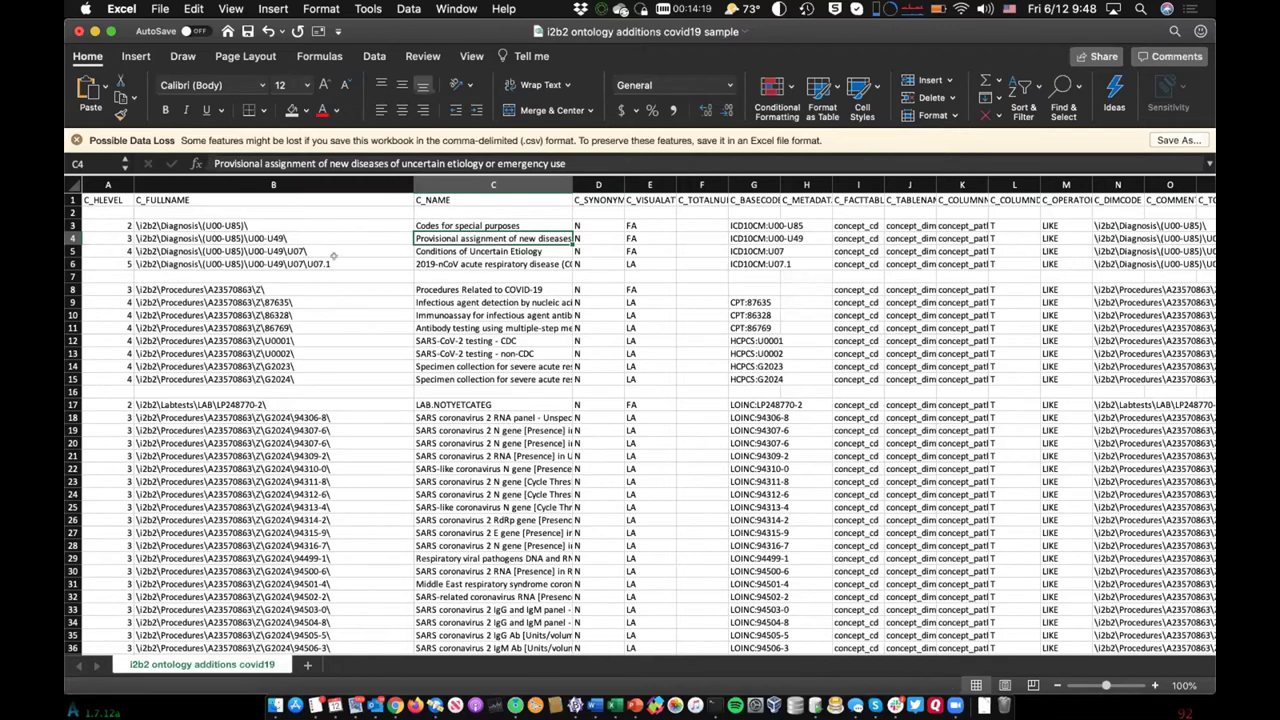
{"action": "left_click", "coordinate": [331, 259]}
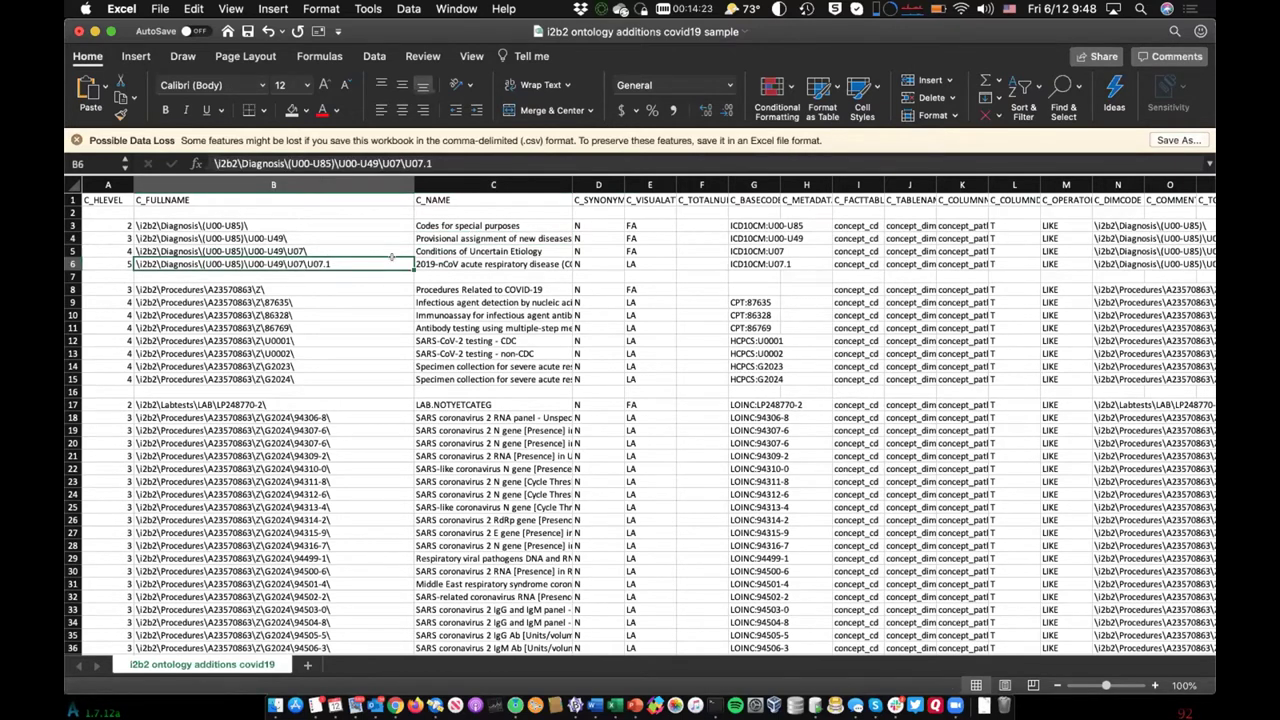
{"action": "left_click", "coordinate": [633, 261]}
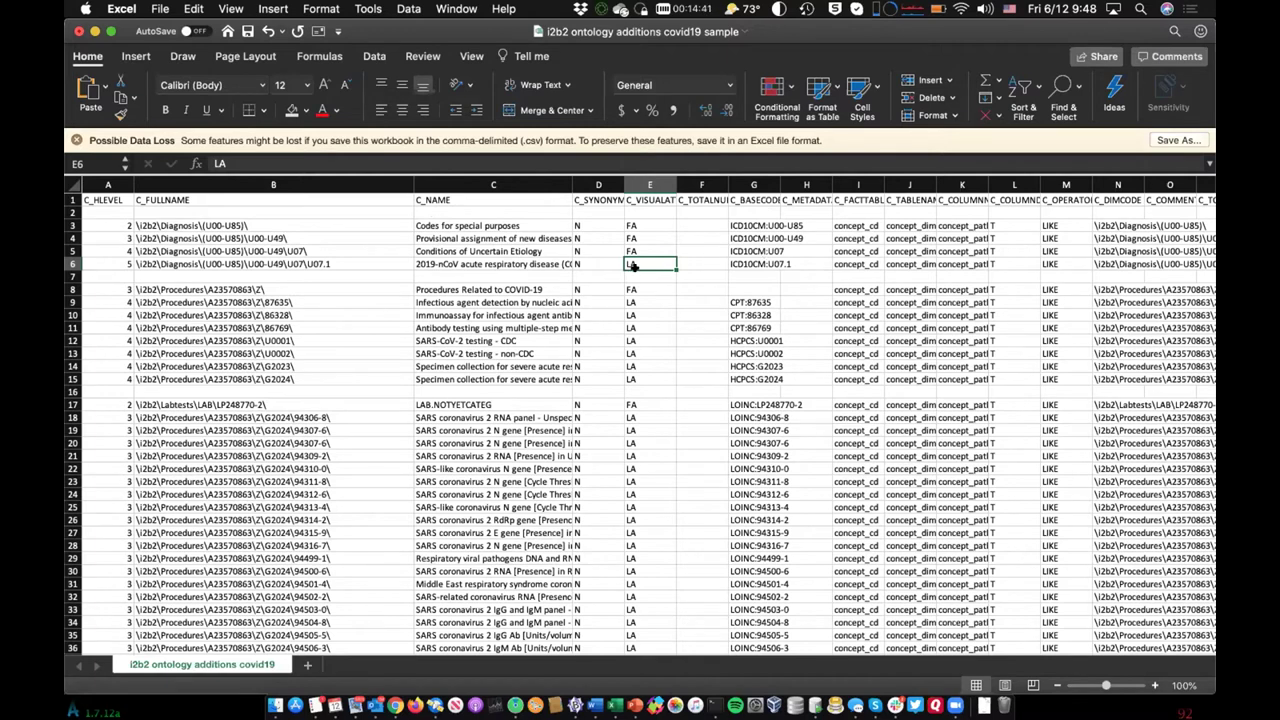
{"action": "left_click_drag", "start_coordinate": [583, 226], "coordinate": [584, 253]}
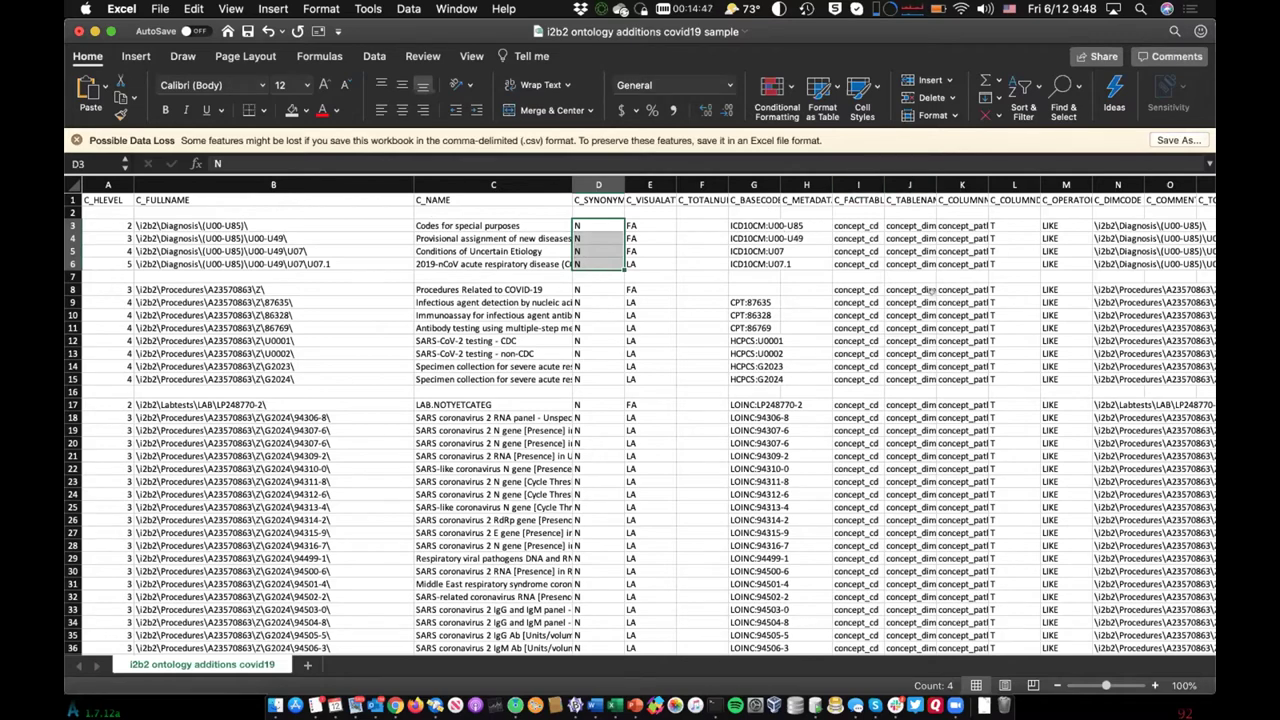
Step: Compare C_DIMCODE with C_FULLNAME for the diagnosis rows and set cell N3 to the formula =B3
{"action": "scroll", "coordinate": [945, 255], "scroll_direction": "right", "scroll_amount": 10}
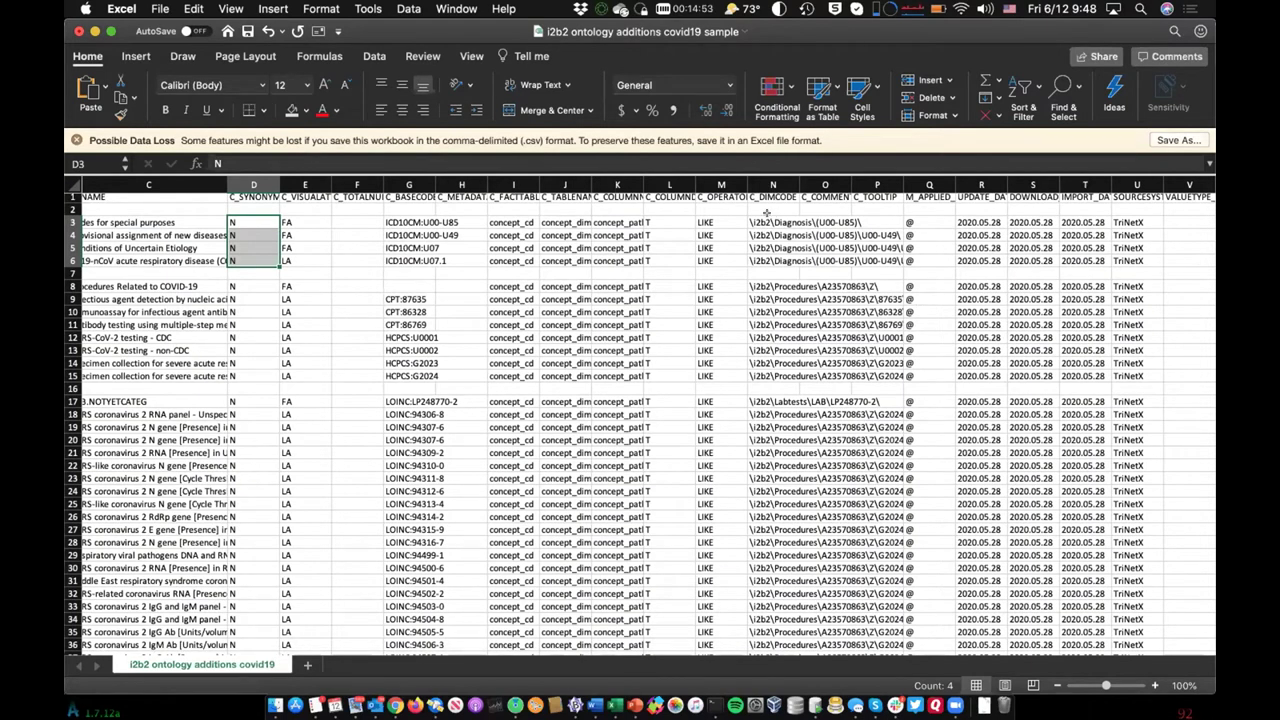
{"action": "scroll", "coordinate": [240, 217], "scroll_direction": "left", "scroll_amount": 3}
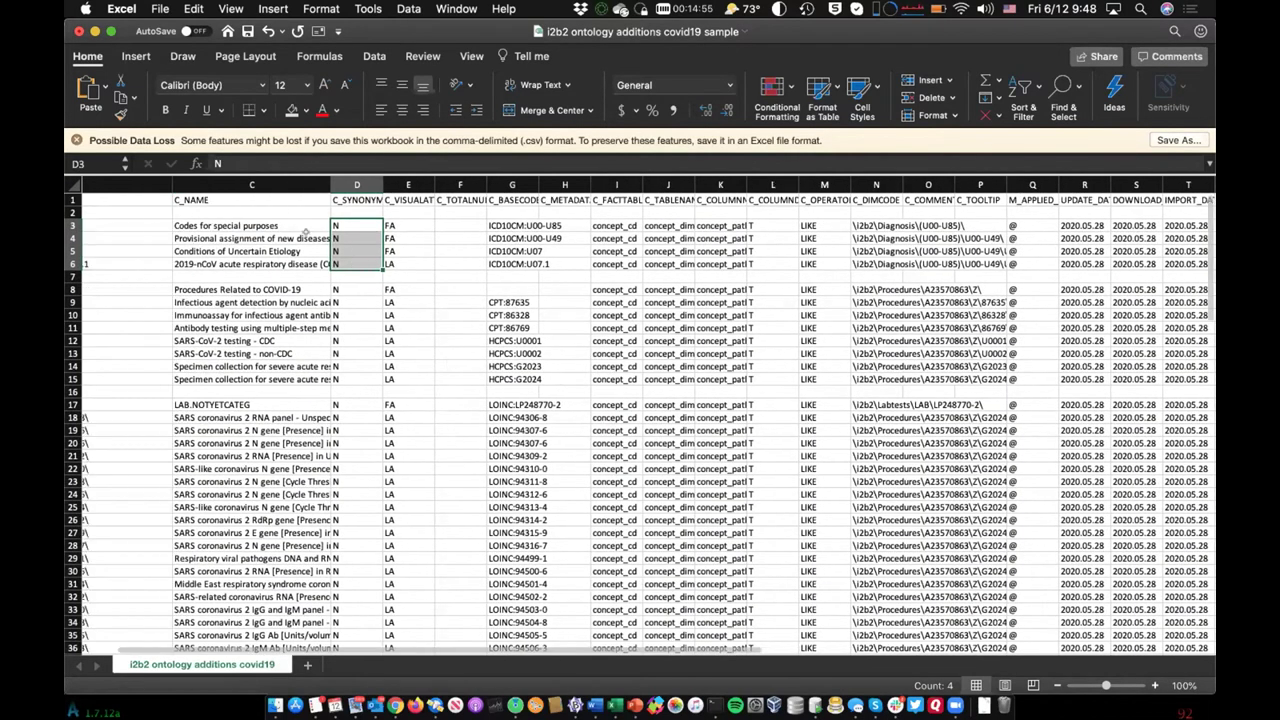
{"action": "scroll", "coordinate": [240, 217], "scroll_direction": "left", "scroll_amount": 5}
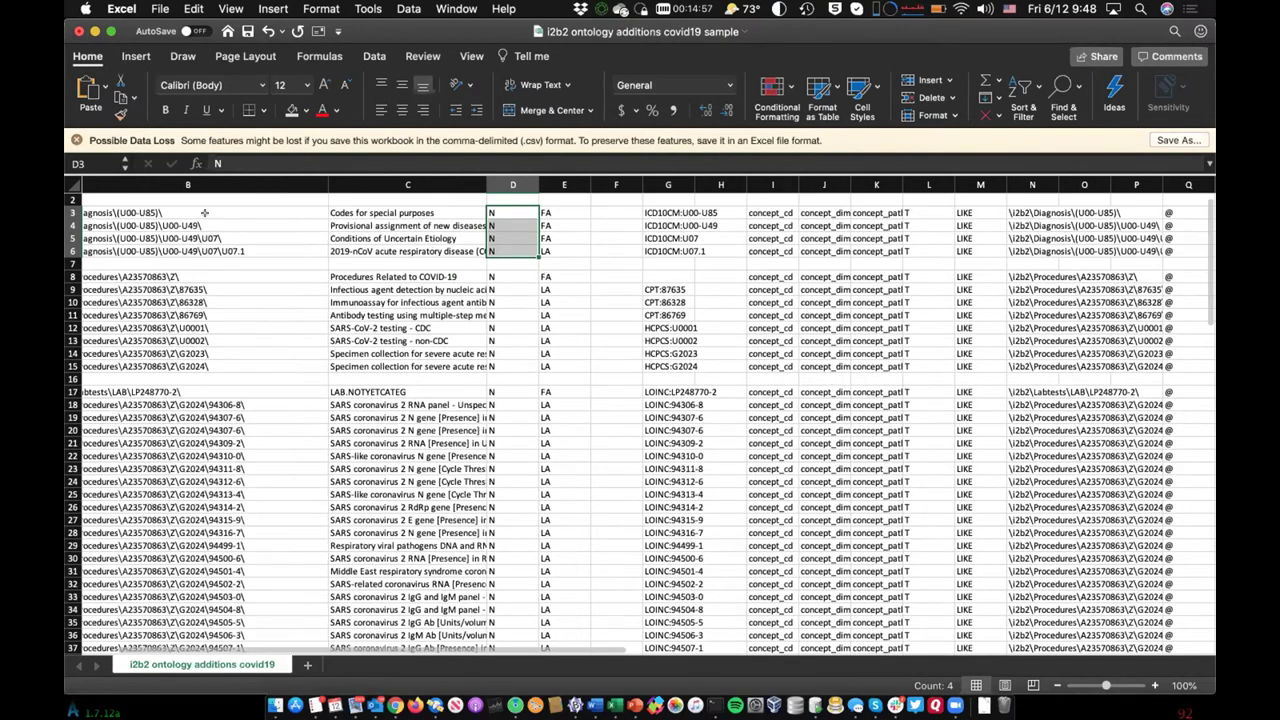
{"action": "left_click", "coordinate": [400, 226]}
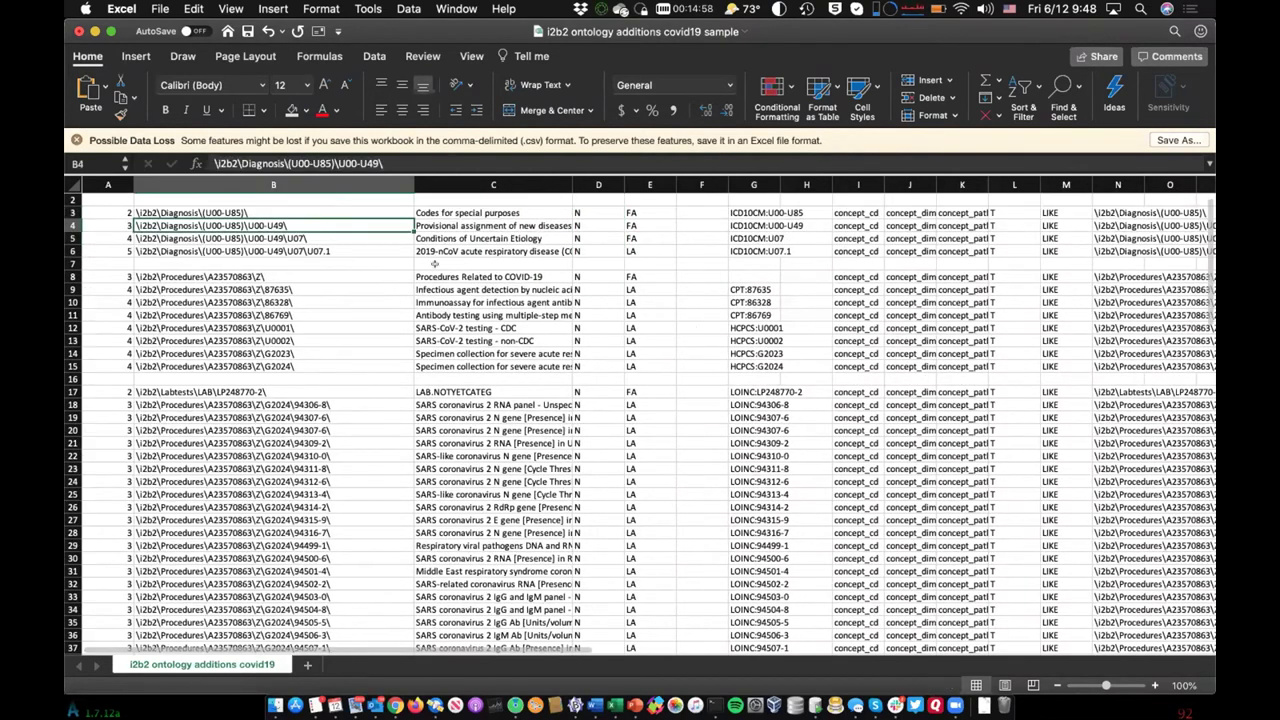
{"action": "left_click", "coordinate": [1112, 208]}
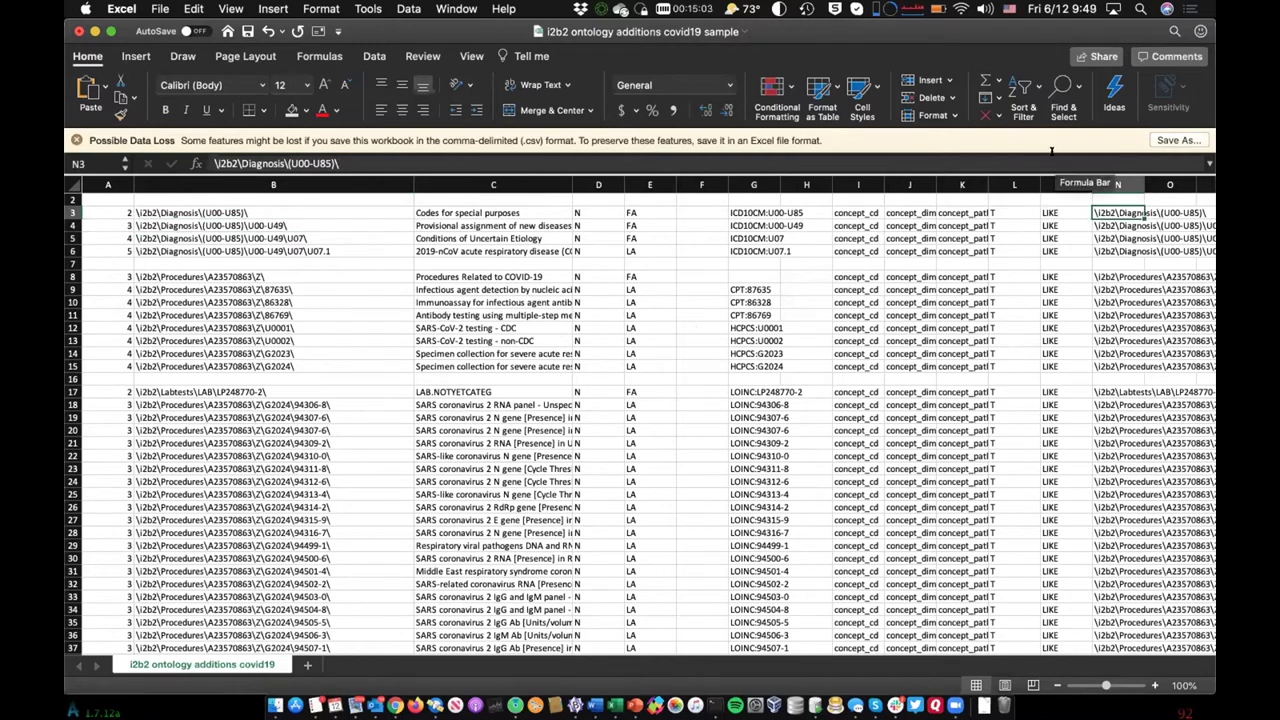
{"action": "type", "text": "=b"}
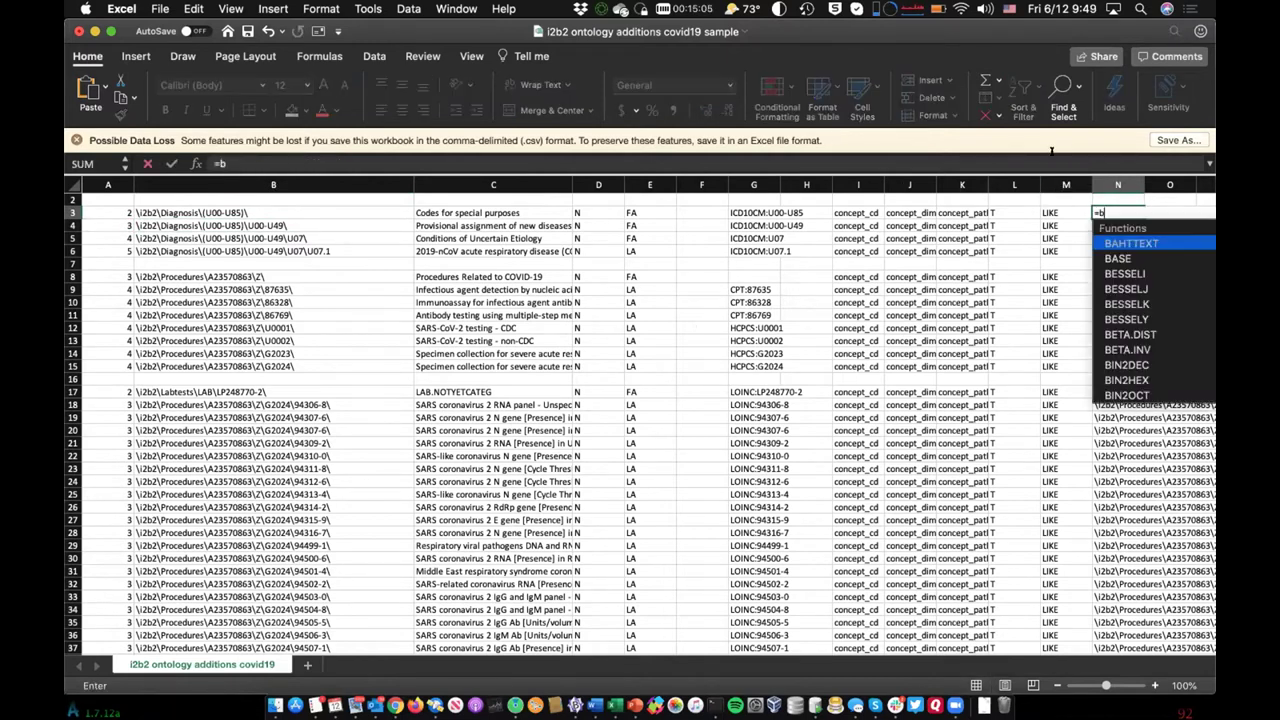
{"action": "type", "text": "2"}
{"action": "key", "text": "BackSpace"}
{"action": "type", "text": "3"}
{"action": "key", "text": "Return"}
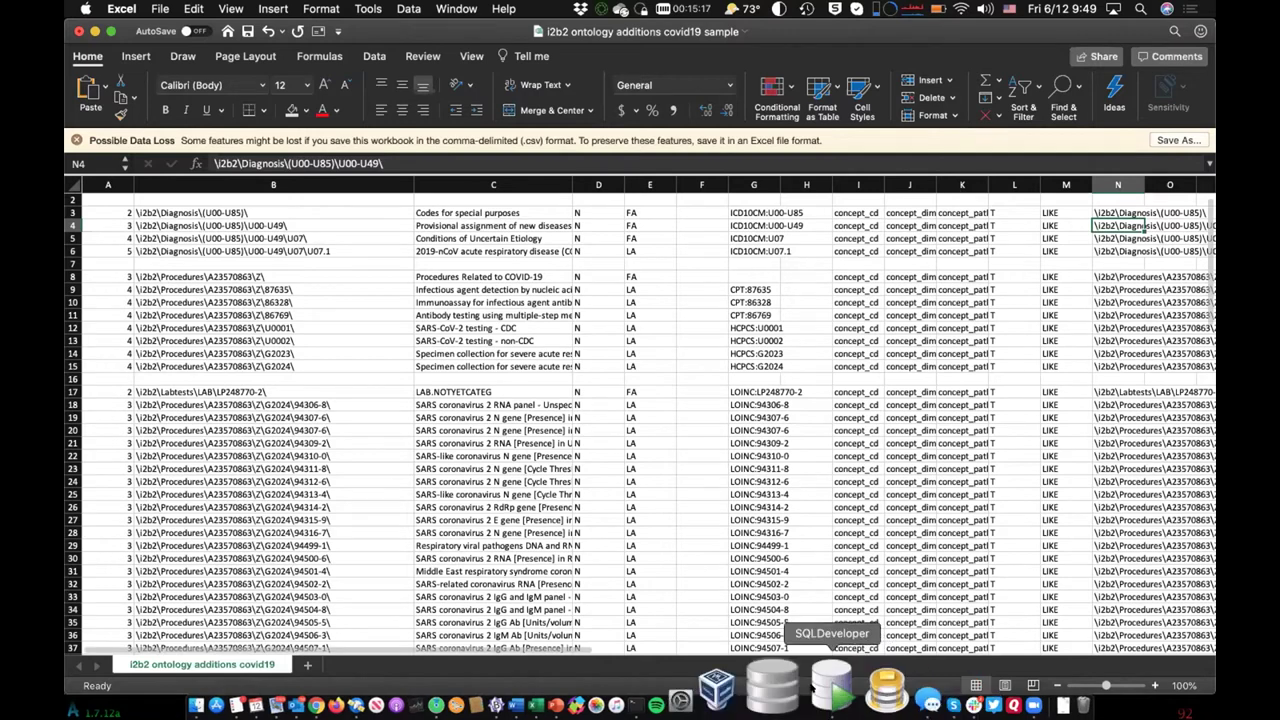
Step: Switch to Oracle SQL Developer to view the I2B2 table data, and return to the COVID-19 sample workbook
{"action": "left_click", "coordinate": [812, 688]}
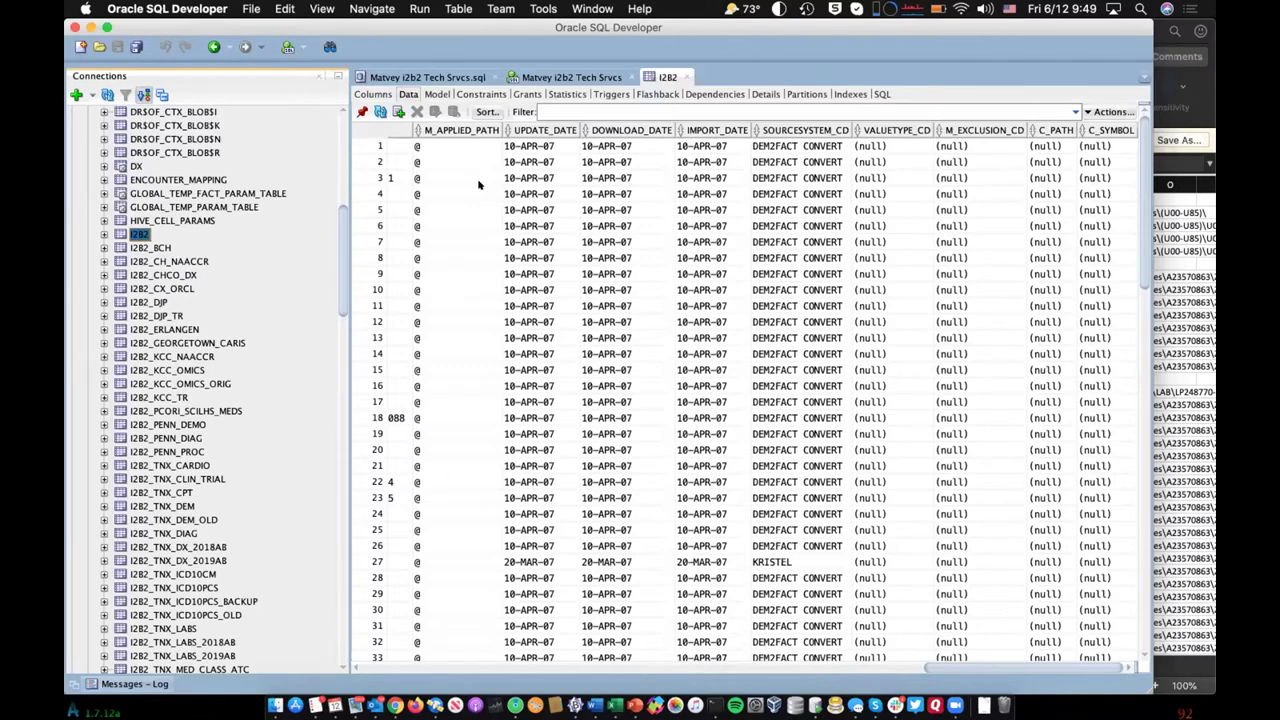
{"action": "key", "text": "super+Tab"}
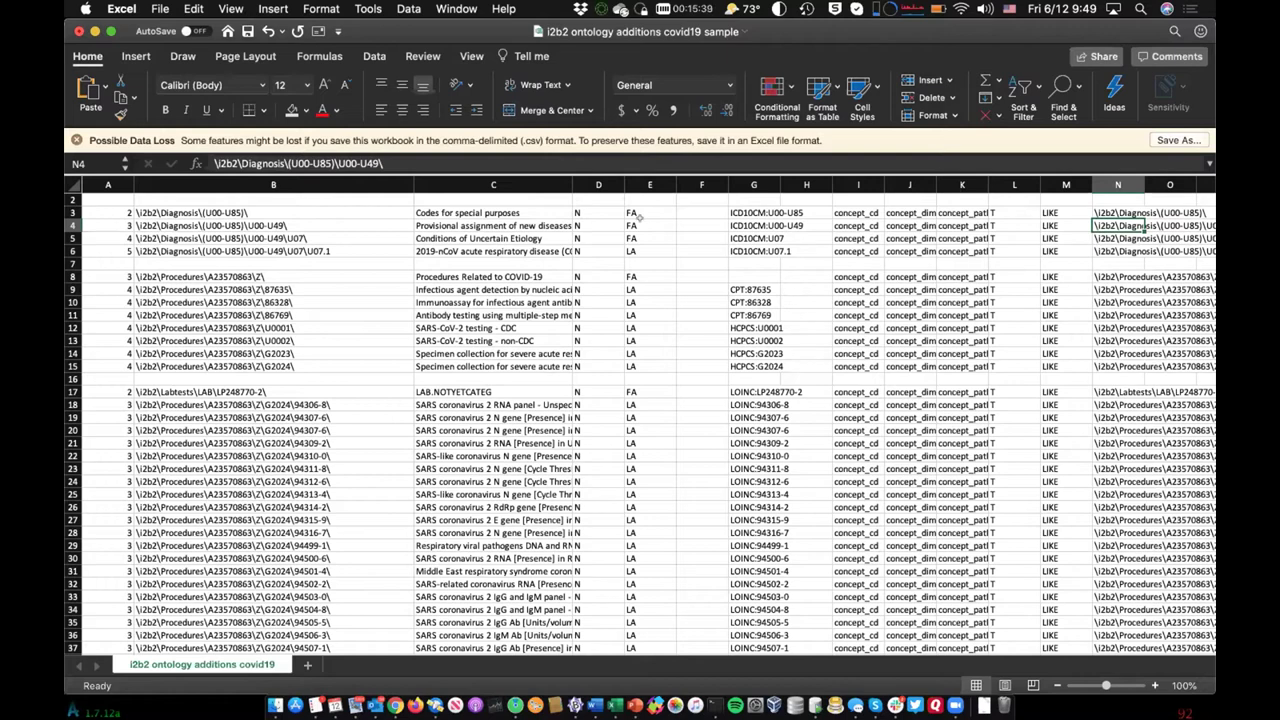
Step: Review the diagnosis base codes in G3 to G6 and widen the C_BASECODE column to show them in full
{"action": "left_click", "coordinate": [749, 214]}
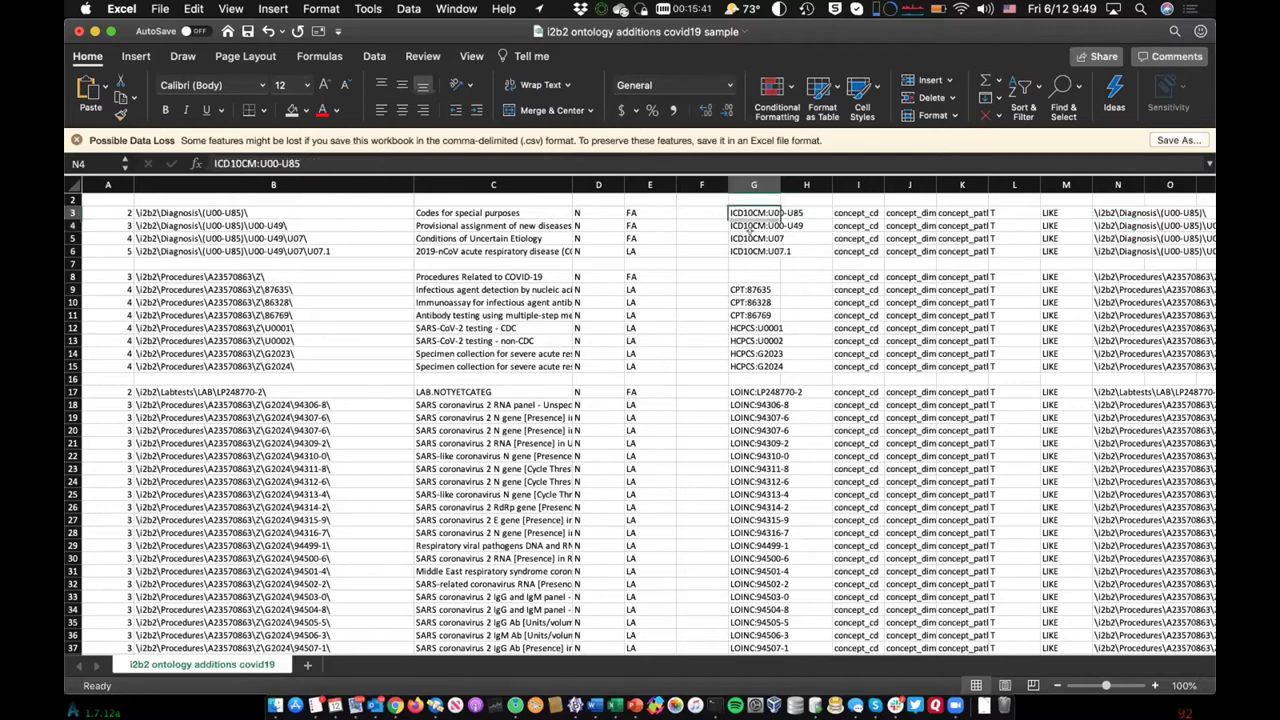
{"action": "left_click_drag", "start_coordinate": [749, 228], "coordinate": [751, 248]}
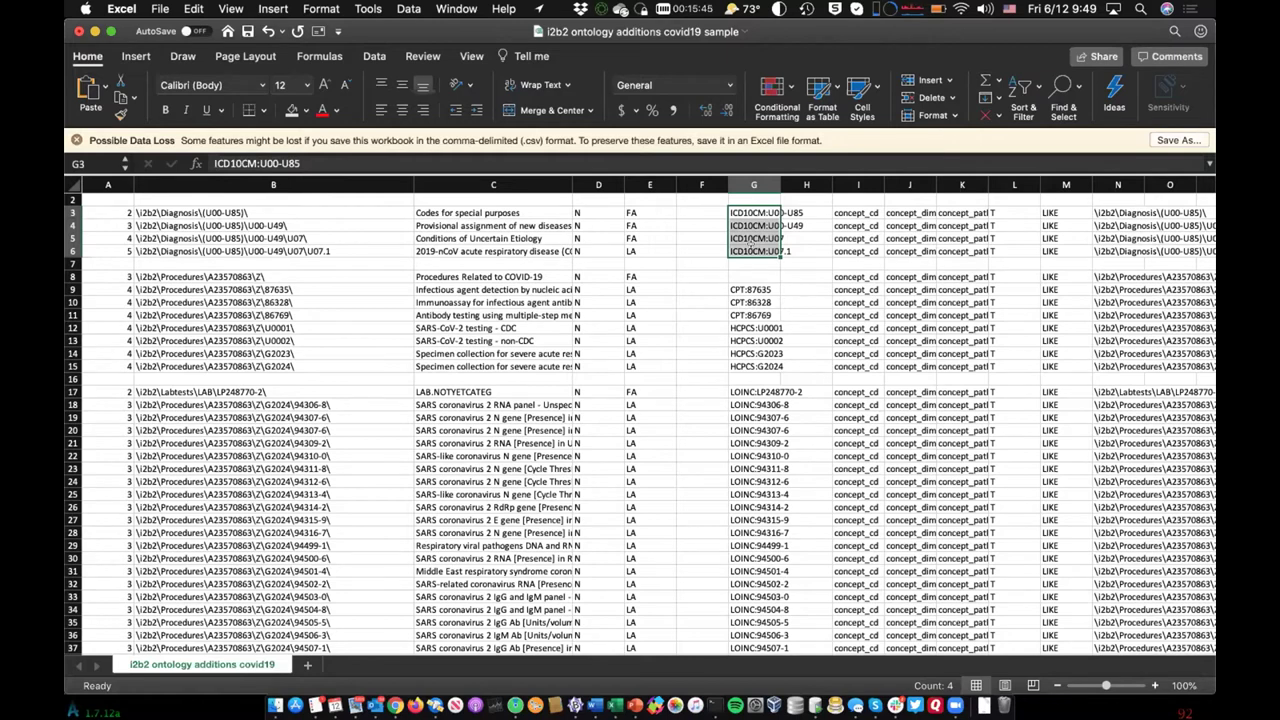
{"action": "left_click", "coordinate": [752, 251]}
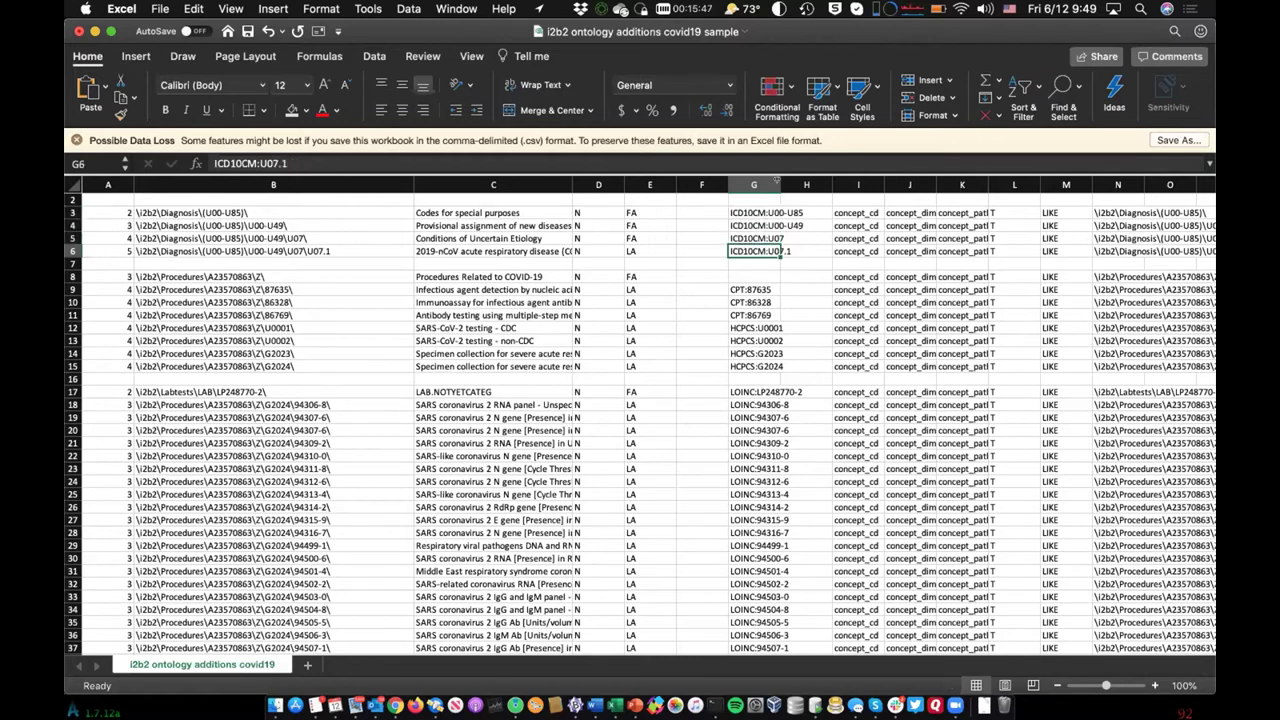
{"action": "left_click_drag", "start_coordinate": [775, 183], "coordinate": [802, 183]}
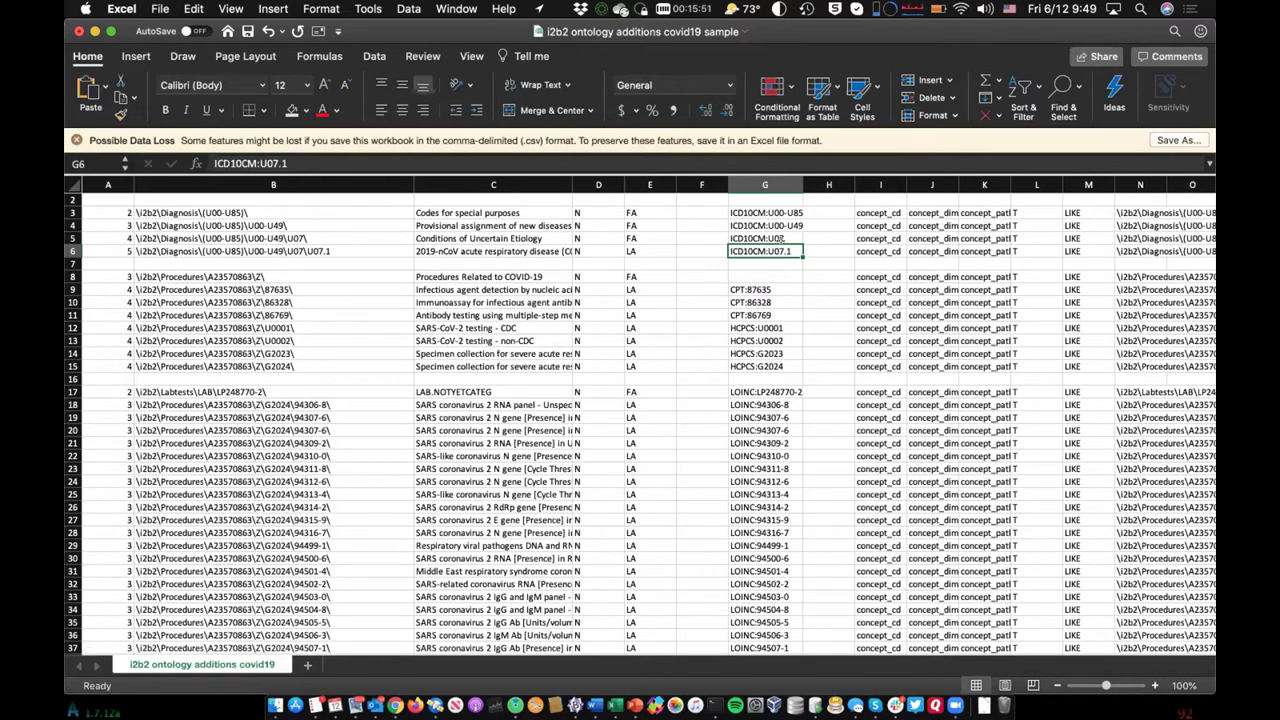
Step: Compare the U07.1 path in B6 with its base code in G6 under the column headings
{"action": "scroll", "coordinate": [754, 240], "scroll_direction": "up", "scroll_amount": 1}
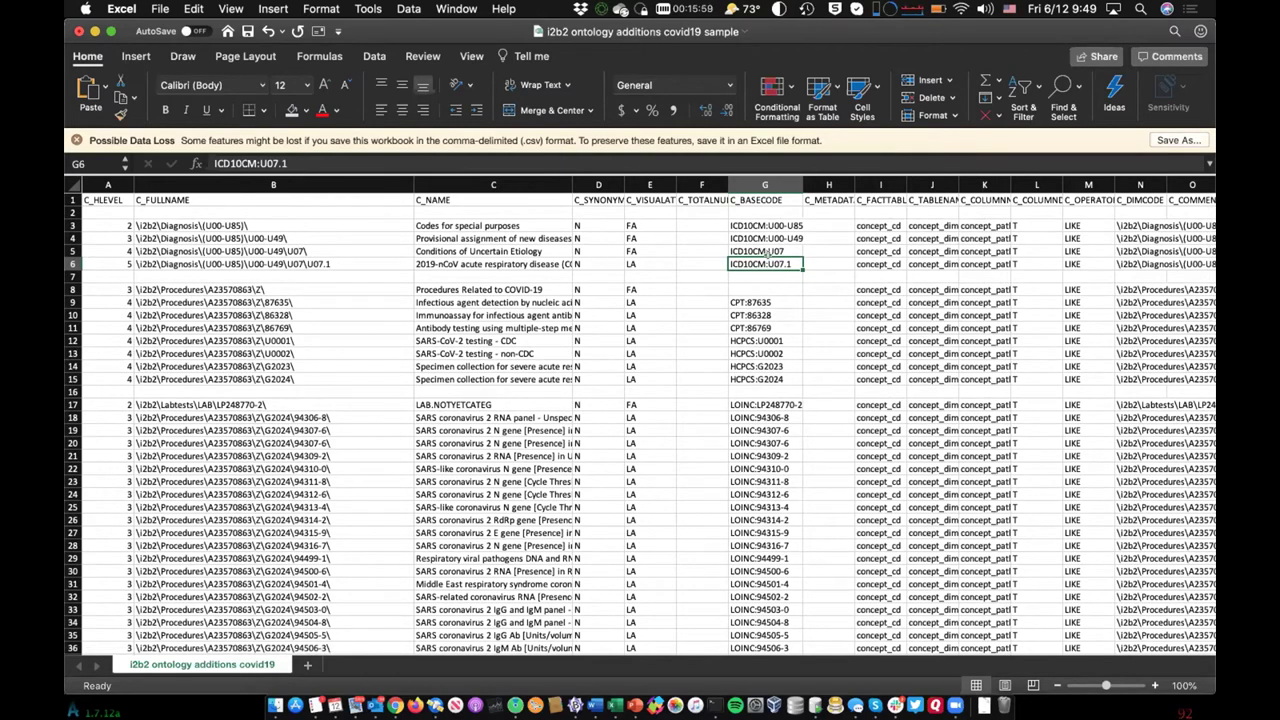
{"action": "left_click", "coordinate": [305, 258]}
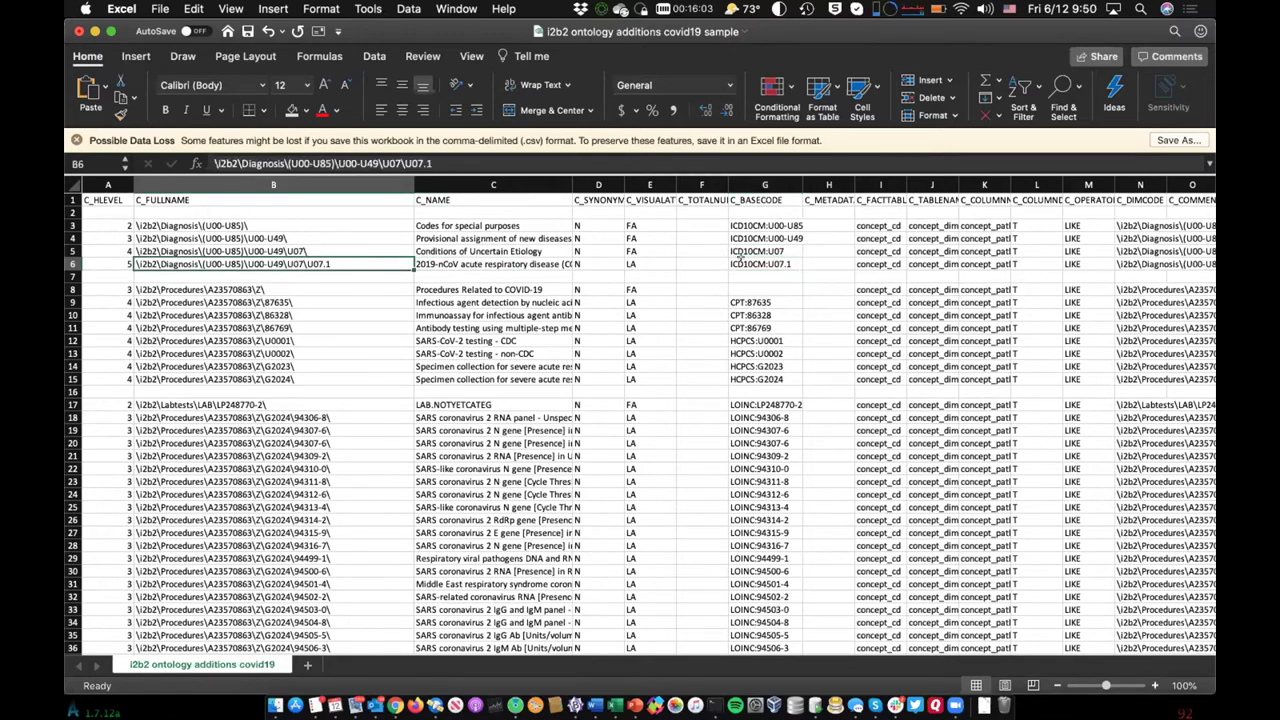
{"action": "left_click", "coordinate": [731, 259]}
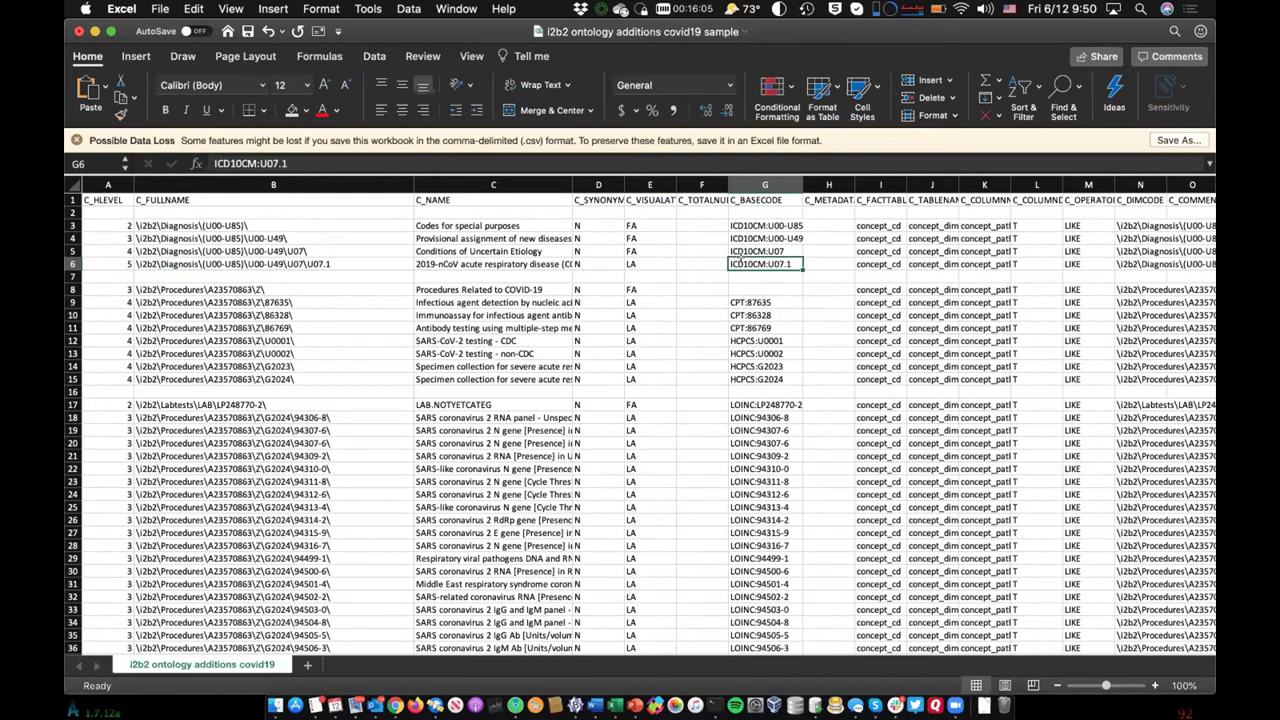
{"action": "left_click", "coordinate": [638, 298]}
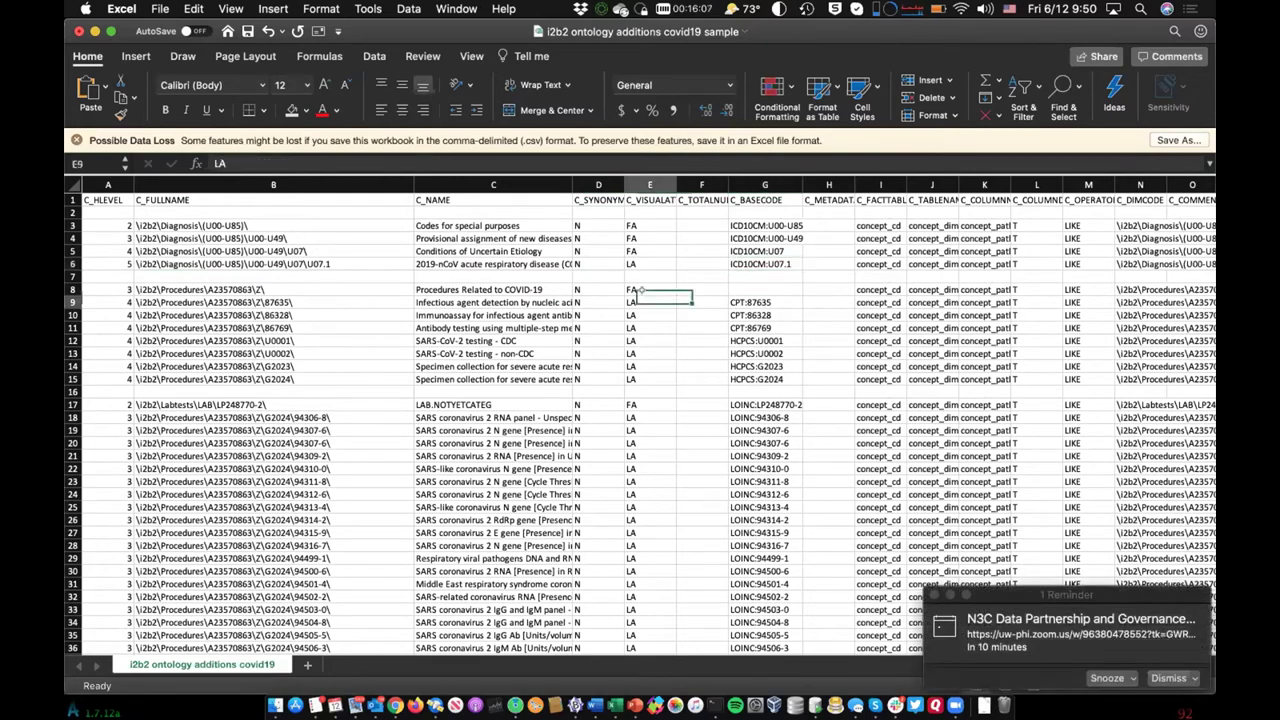
Step: Bring up the export workbook with the full i2b2 ontology
{"action": "left_click", "coordinate": [462, 8]}
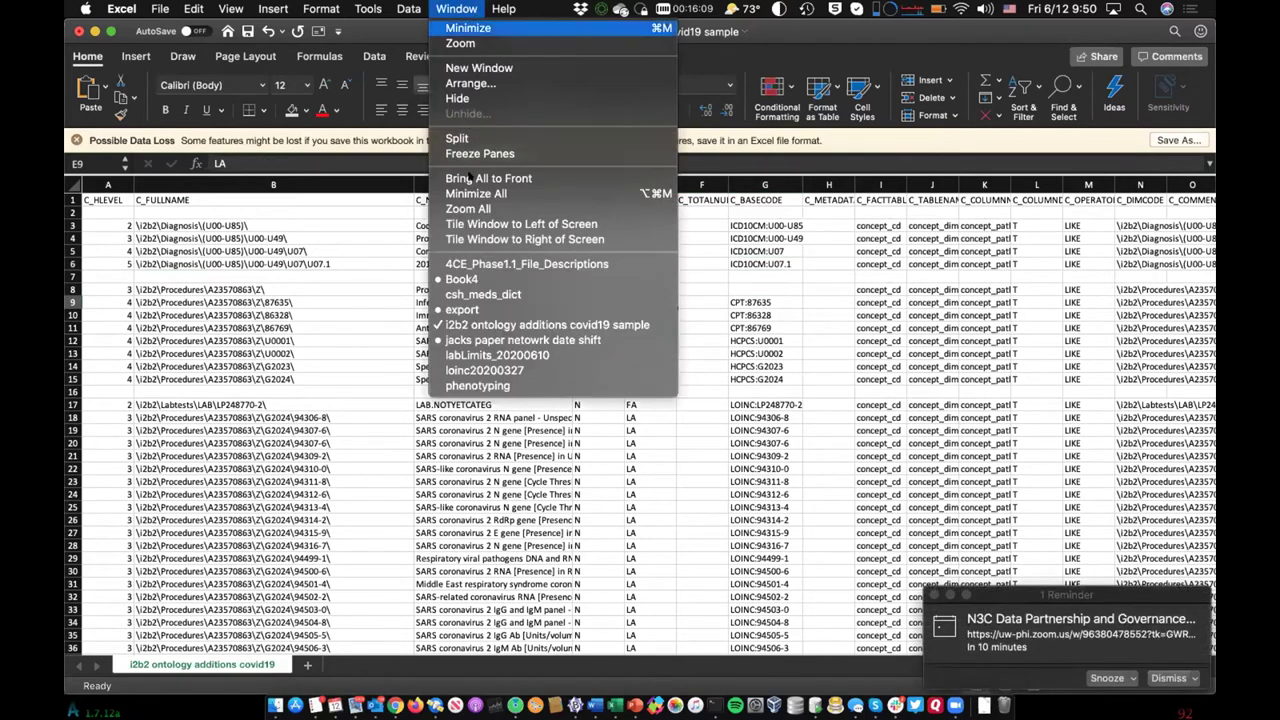
{"action": "left_click", "coordinate": [533, 318]}
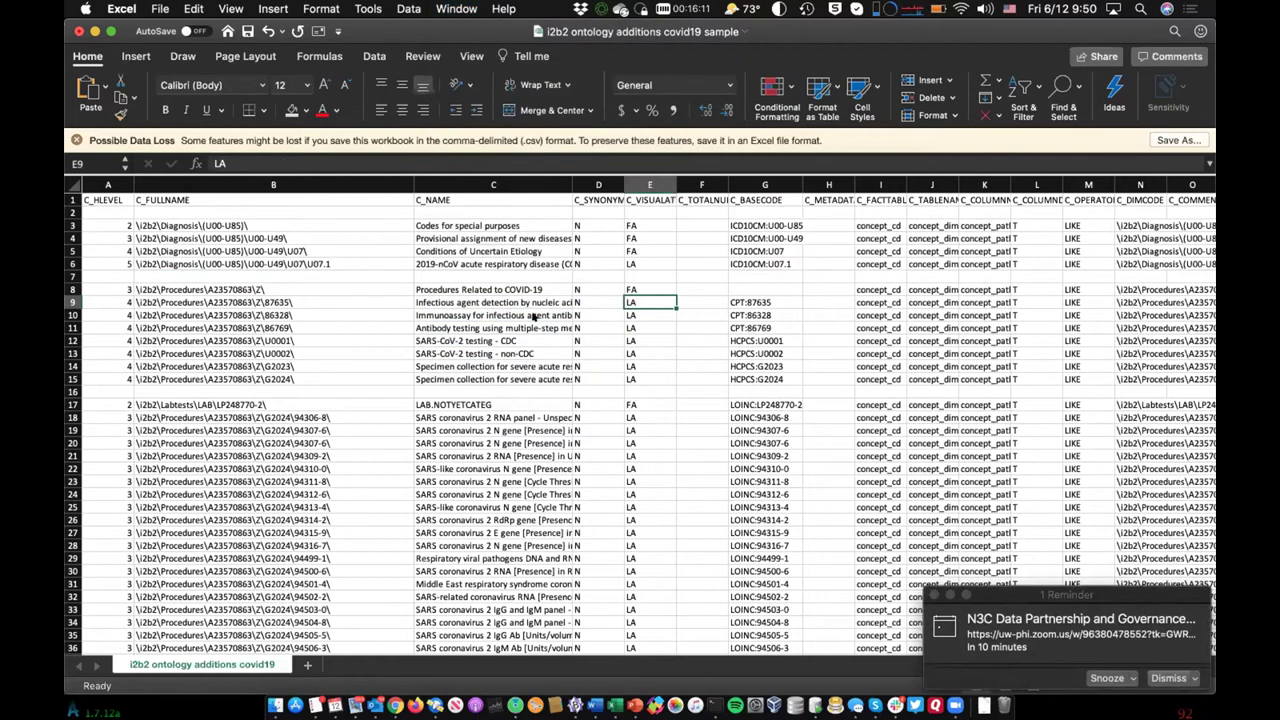
{"action": "left_click", "coordinate": [467, 8]}
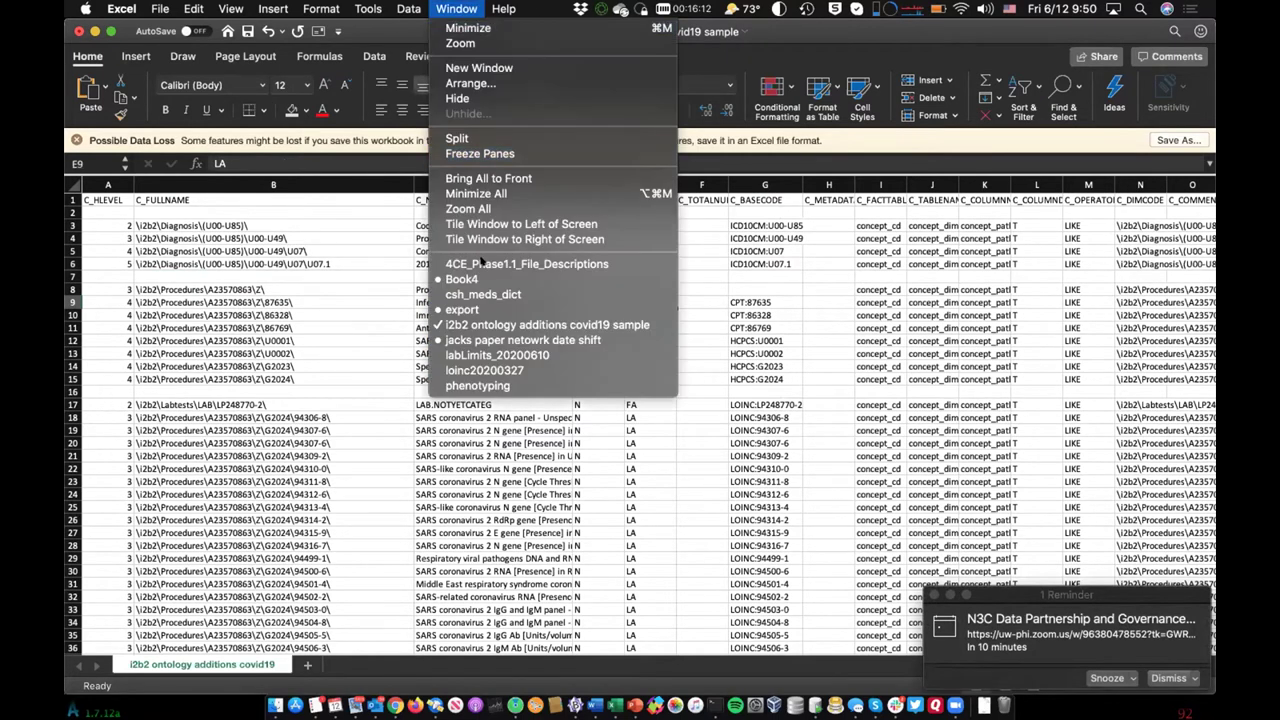
{"action": "left_click", "coordinate": [502, 311]}
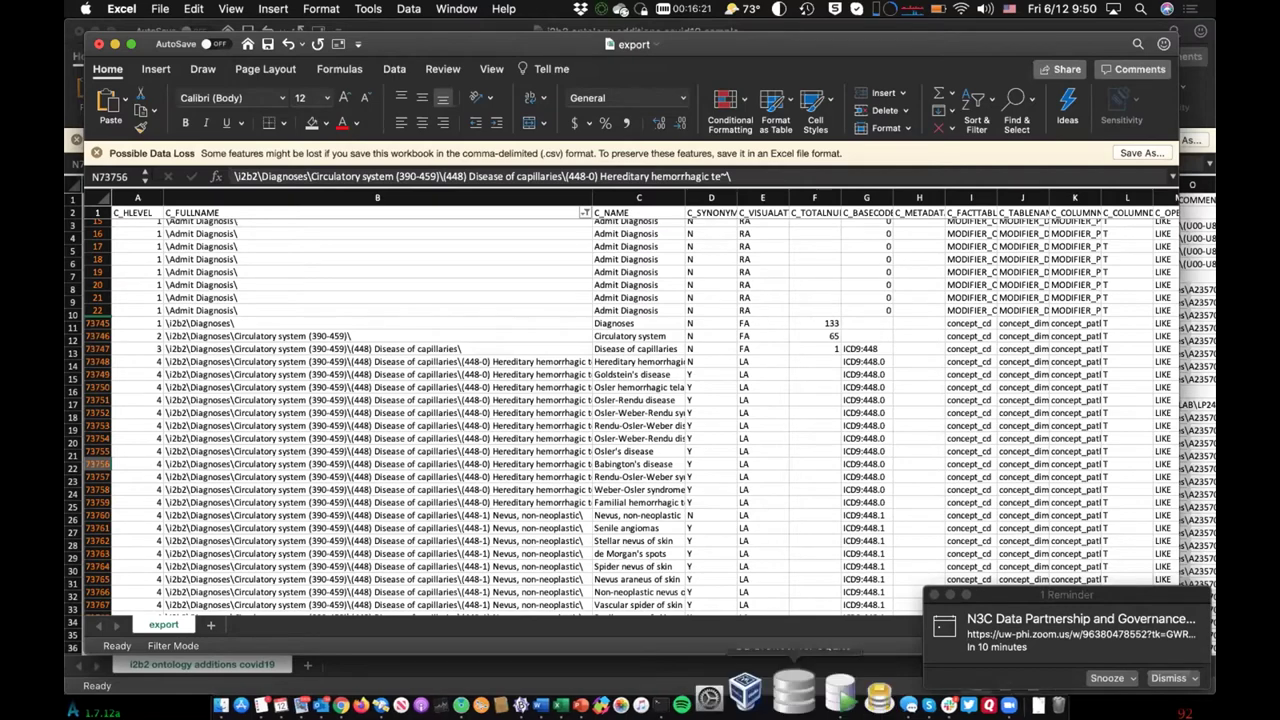
Step: Switch to Oracle SQL Developer and open the data of the CONCEPT_DIMENSION table
{"action": "left_click", "coordinate": [808, 688]}
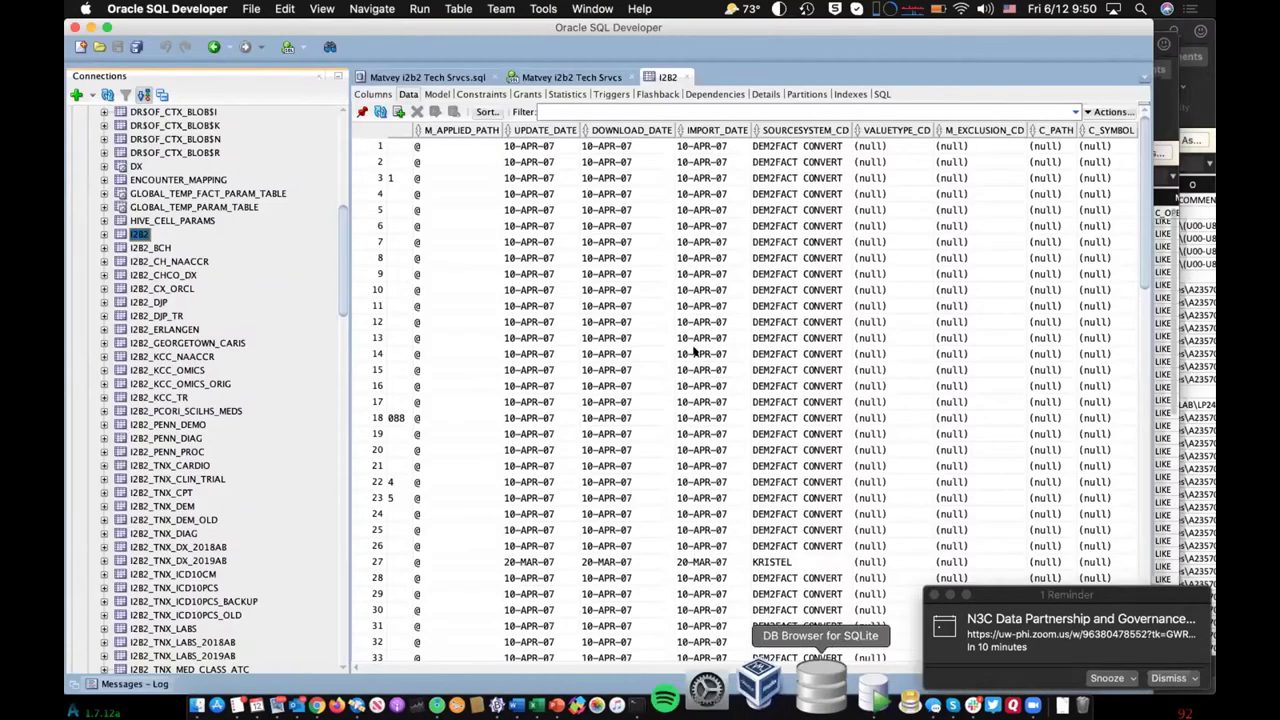
{"action": "scroll", "coordinate": [227, 342], "scroll_direction": "up", "scroll_amount": 10}
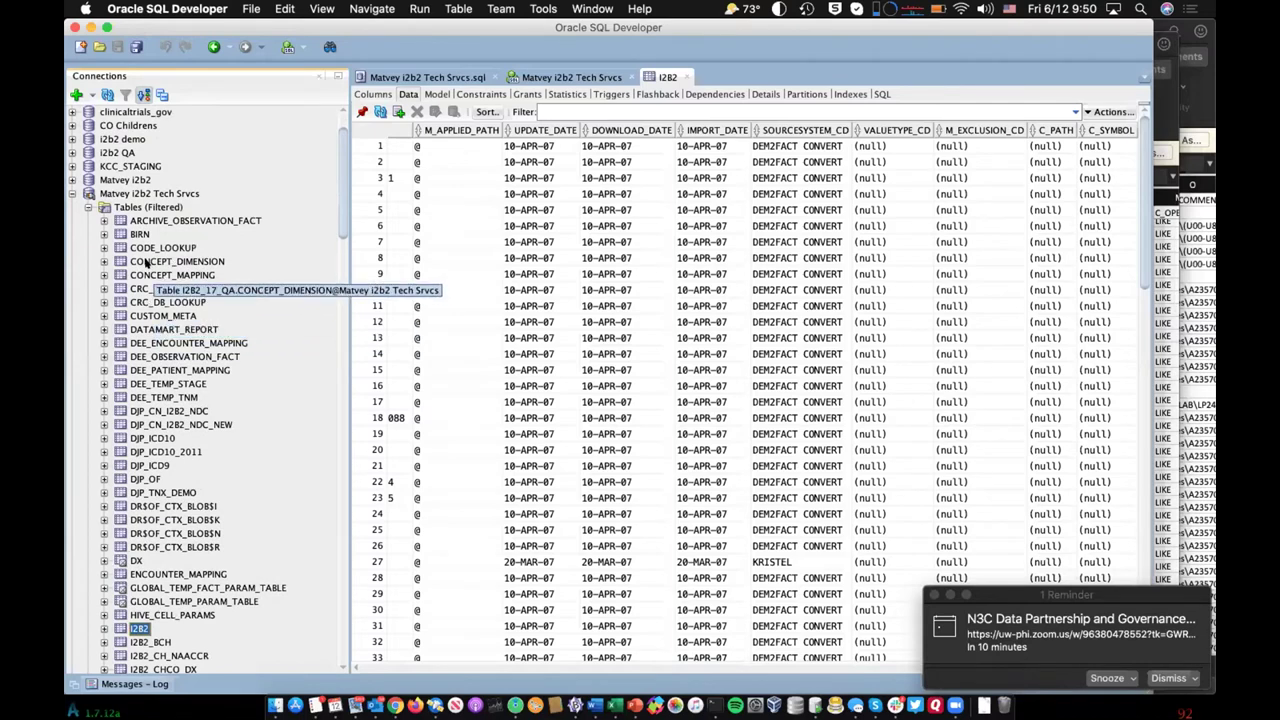
{"action": "left_click", "coordinate": [145, 261]}
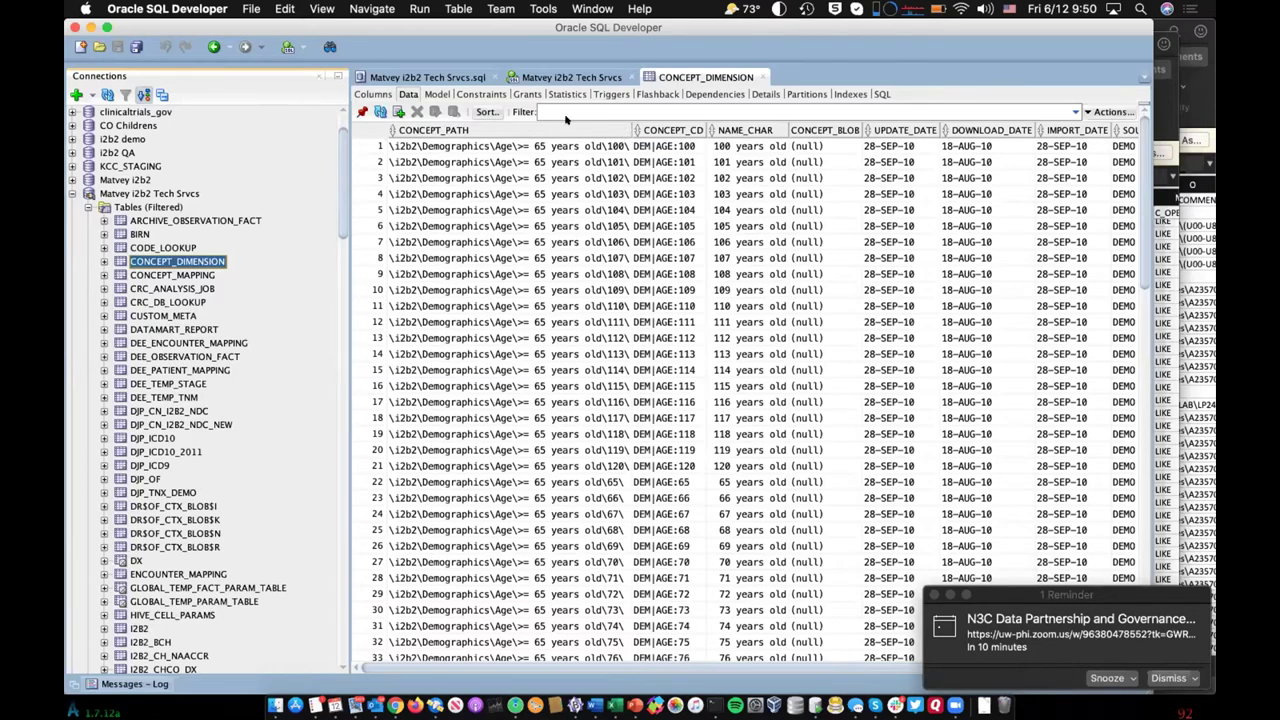
Step: Examine the concept paths, codes and names throughout the CONCEPT_DIMENSION table
{"action": "scroll", "coordinate": [598, 352], "scroll_direction": "down", "scroll_amount": 1}
{"action": "scroll", "coordinate": [598, 352], "scroll_direction": "down", "scroll_amount": 15}
{"action": "scroll", "coordinate": [598, 349], "scroll_direction": "down", "scroll_amount": 15}
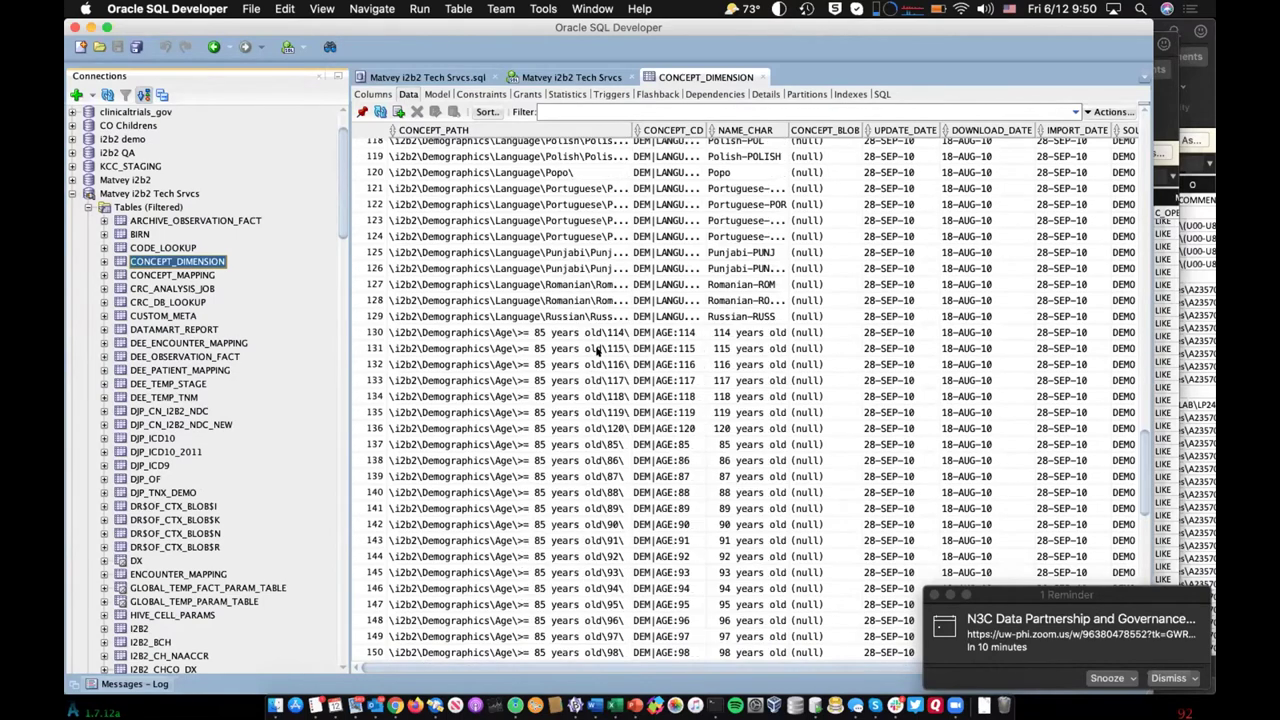
{"action": "scroll", "coordinate": [598, 349], "scroll_direction": "down", "scroll_amount": 15}
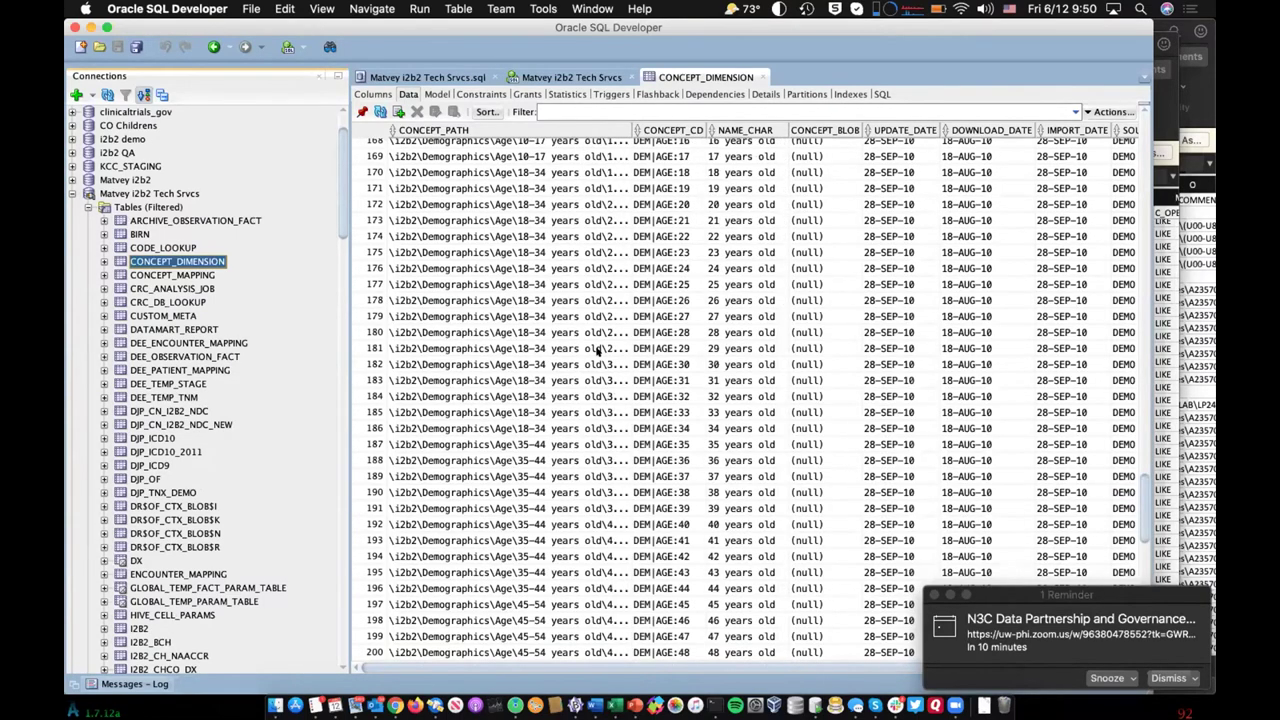
{"action": "scroll", "coordinate": [598, 349], "scroll_direction": "down", "scroll_amount": 15}
{"action": "scroll", "coordinate": [598, 349], "scroll_direction": "down", "scroll_amount": 15}
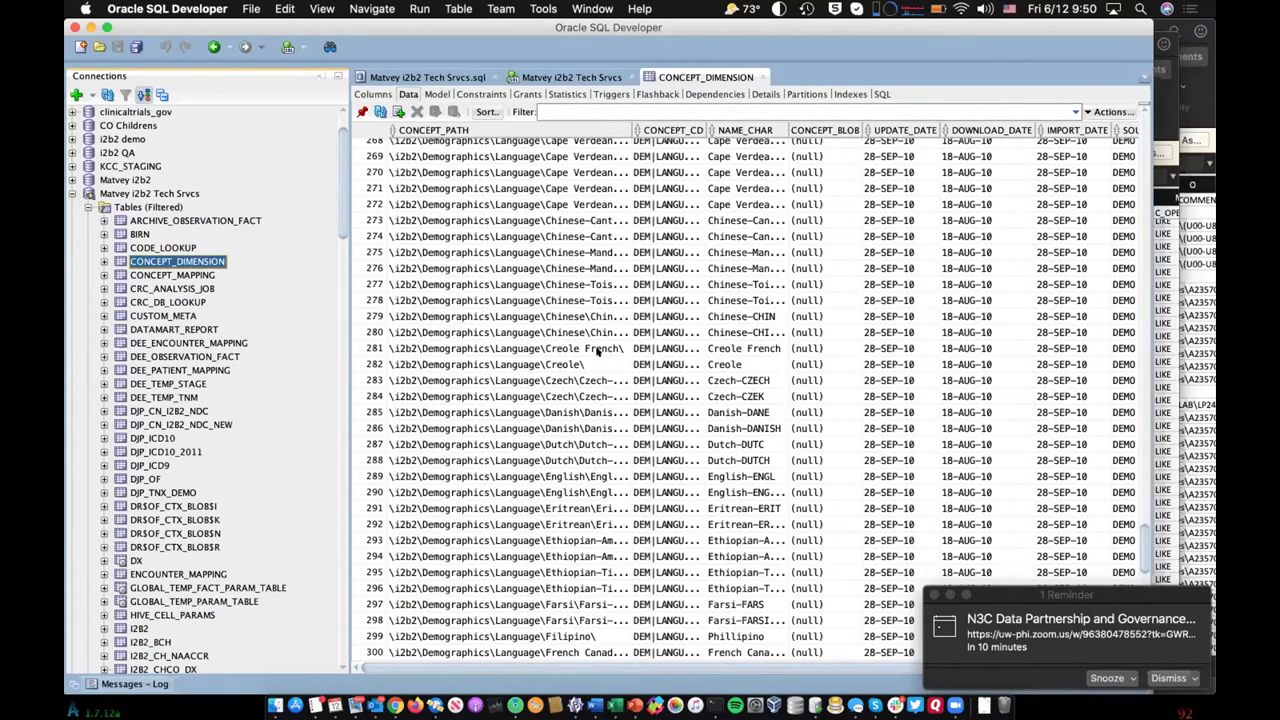
{"action": "scroll", "coordinate": [598, 349], "scroll_direction": "down", "scroll_amount": 15}
{"action": "scroll", "coordinate": [598, 349], "scroll_direction": "down", "scroll_amount": 15}
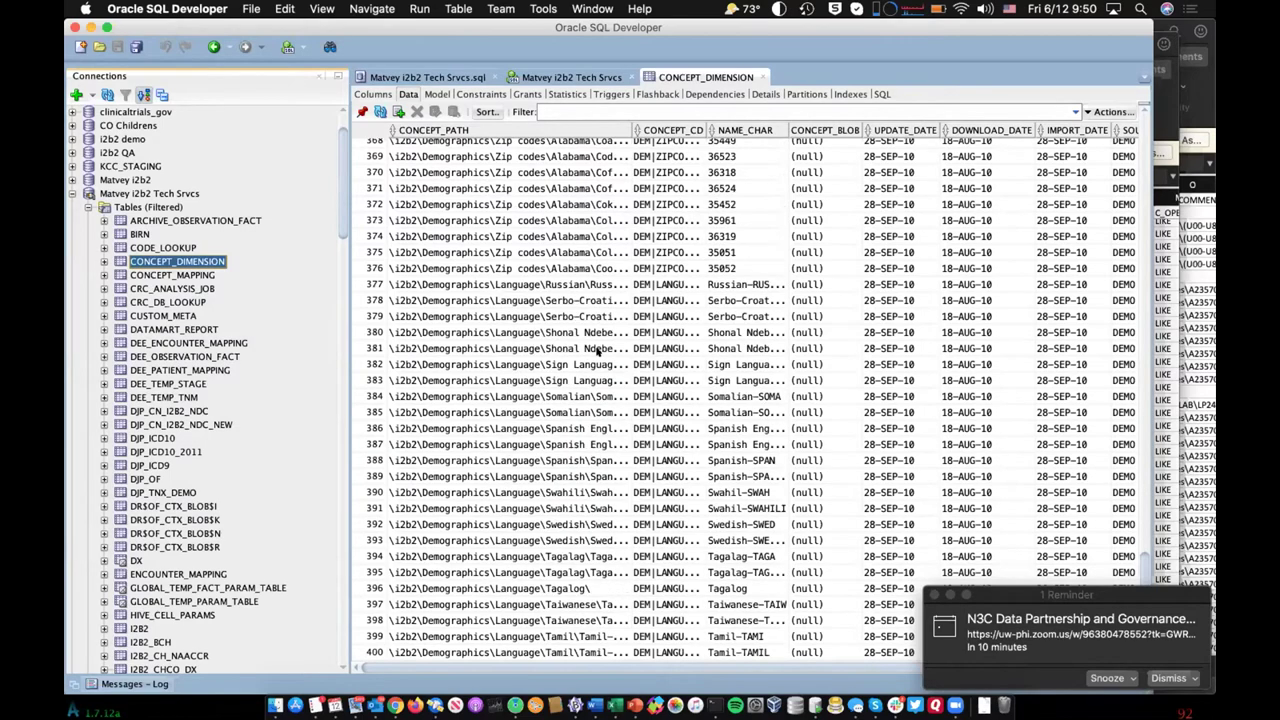
{"action": "scroll", "coordinate": [598, 349], "scroll_direction": "down", "scroll_amount": 1}
{"action": "scroll", "coordinate": [598, 349], "scroll_direction": "down", "scroll_amount": 15}
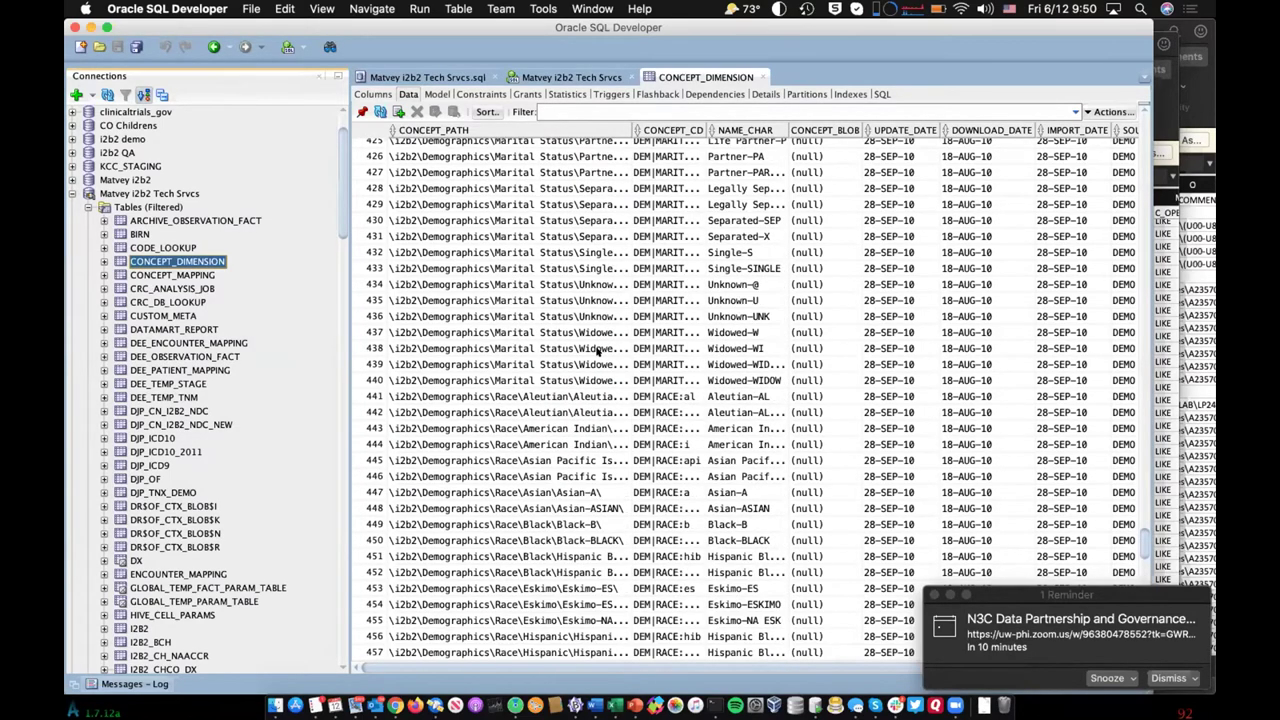
{"action": "scroll", "coordinate": [598, 349], "scroll_direction": "down", "scroll_amount": 20}
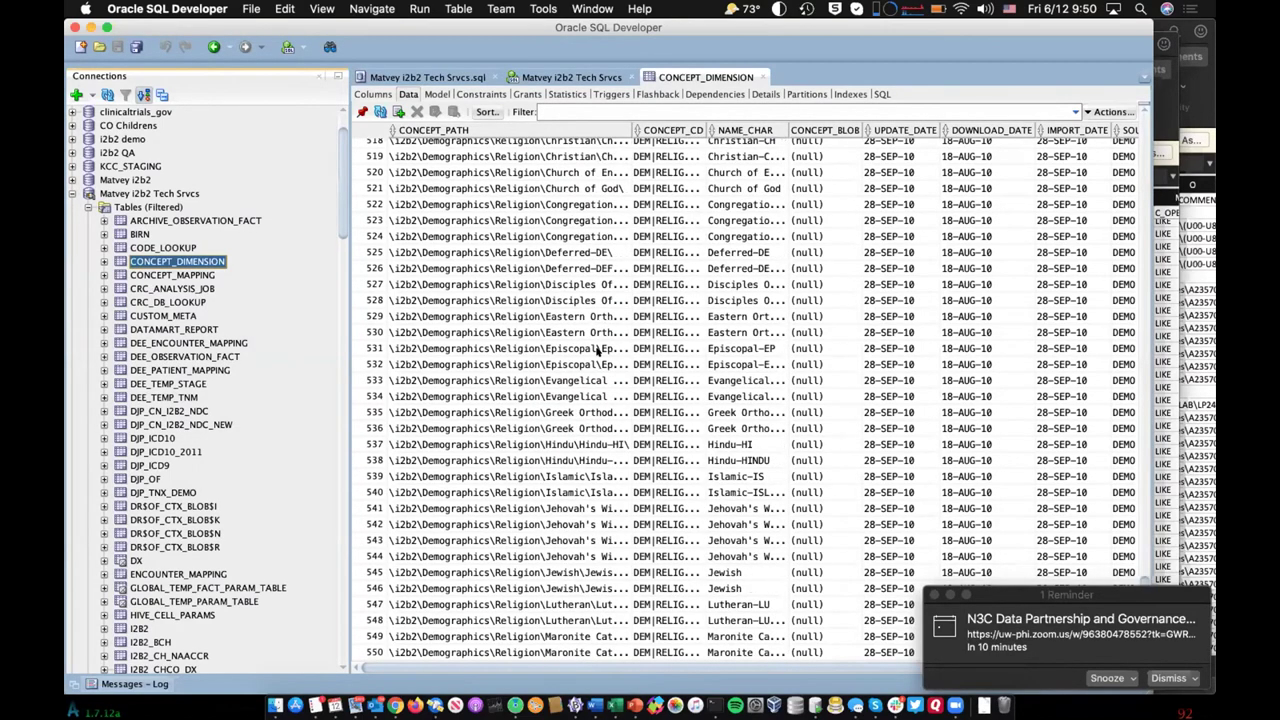
{"action": "scroll", "coordinate": [598, 349], "scroll_direction": "down", "scroll_amount": 10}
{"action": "scroll", "coordinate": [598, 349], "scroll_direction": "down", "scroll_amount": 20}
{"action": "scroll", "coordinate": [598, 349], "scroll_direction": "down", "scroll_amount": 1}
{"action": "scroll", "coordinate": [598, 349], "scroll_direction": "down", "scroll_amount": 20}
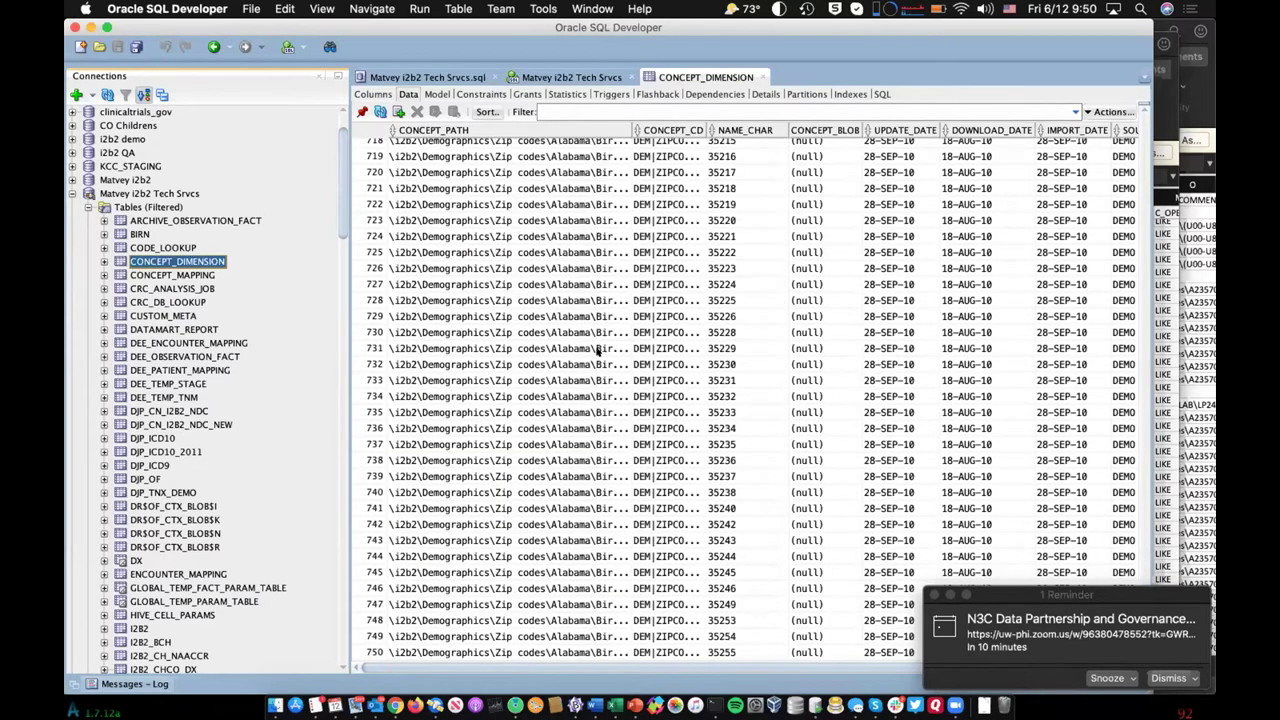
{"action": "scroll", "coordinate": [598, 349], "scroll_direction": "down", "scroll_amount": 15}
{"action": "scroll", "coordinate": [598, 349], "scroll_direction": "down", "scroll_amount": 15}
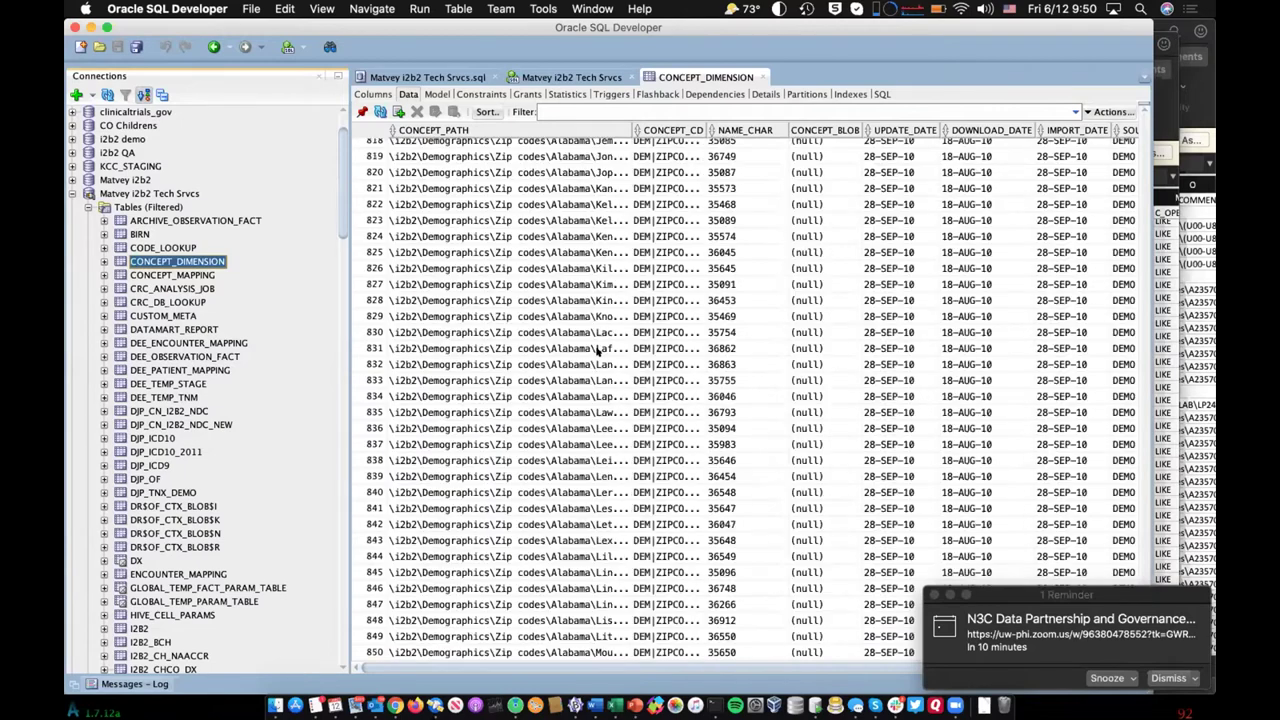
{"action": "scroll", "coordinate": [598, 349], "scroll_direction": "down", "scroll_amount": 15}
{"action": "scroll", "coordinate": [598, 349], "scroll_direction": "down", "scroll_amount": 15}
{"action": "scroll", "coordinate": [598, 349], "scroll_direction": "down", "scroll_amount": 20}
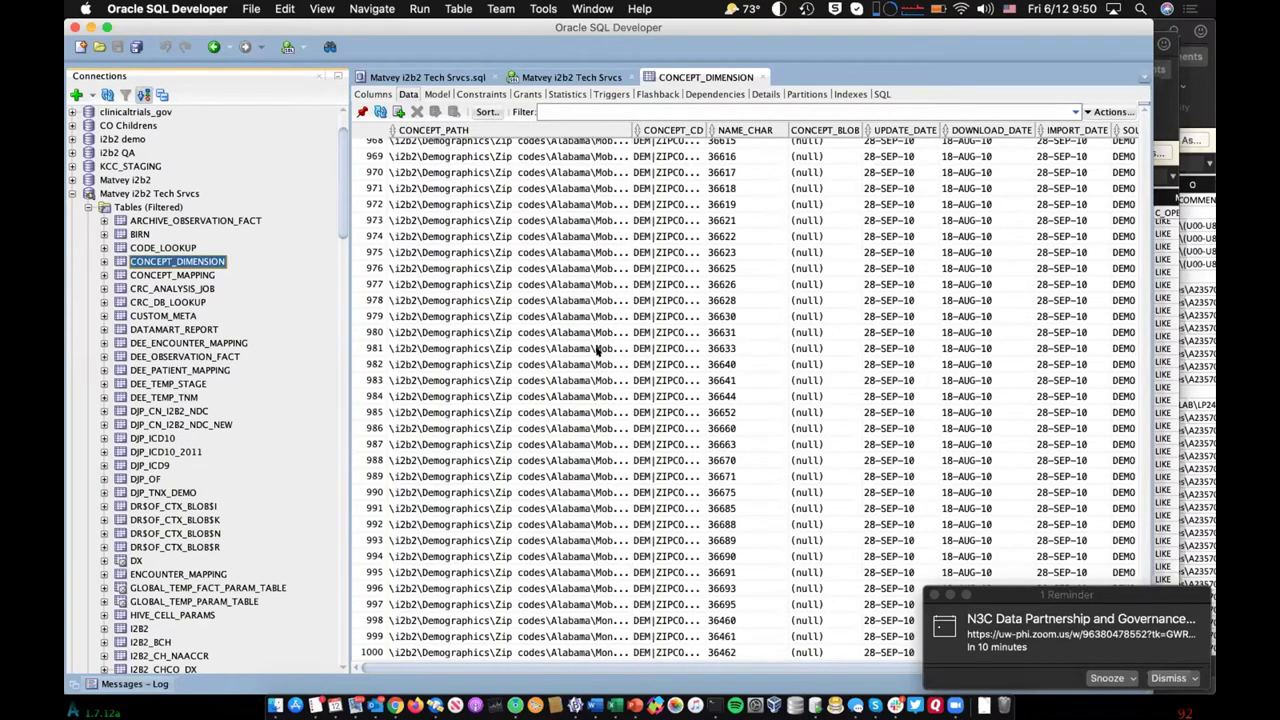
{"action": "scroll", "coordinate": [731, 320], "scroll_direction": "down", "scroll_amount": 20}
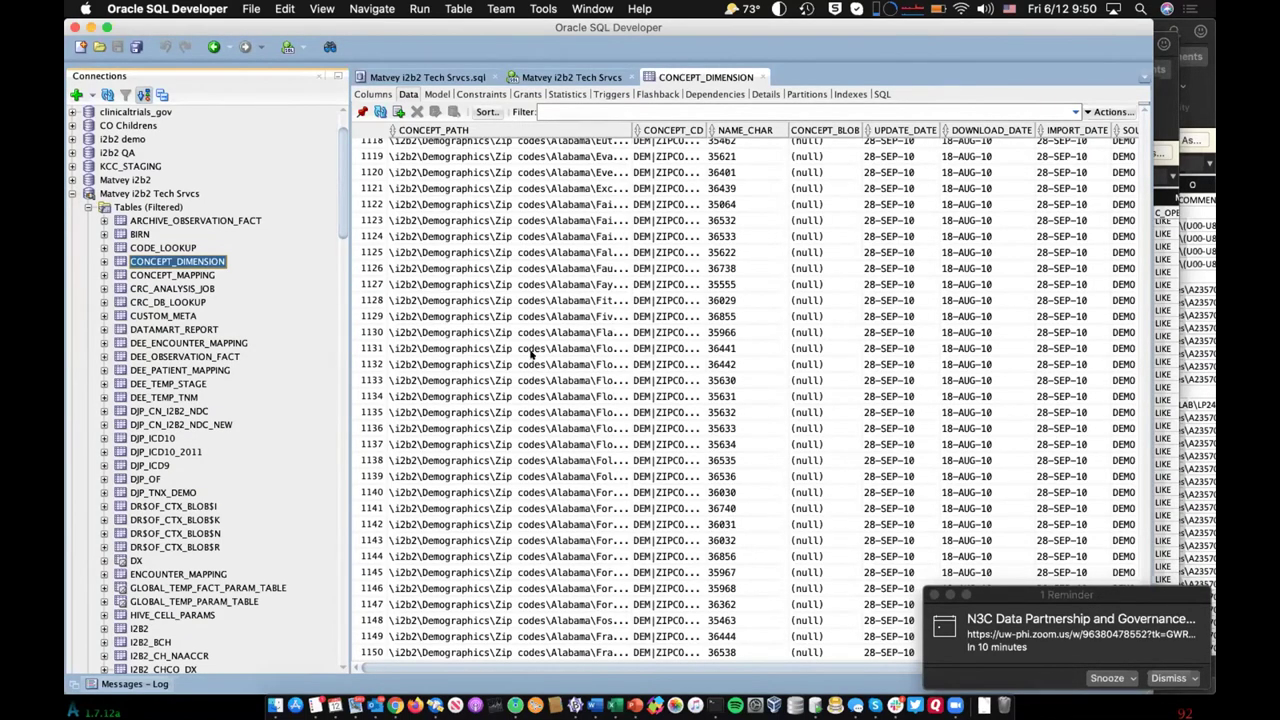
Step: Widen the CONCEPT_CD and CONCEPT_PATH columns to show the full codes and paths
{"action": "double_click", "coordinate": [710, 130]}
{"action": "left_click_drag", "start_coordinate": [788, 132], "coordinate": [797, 131]}
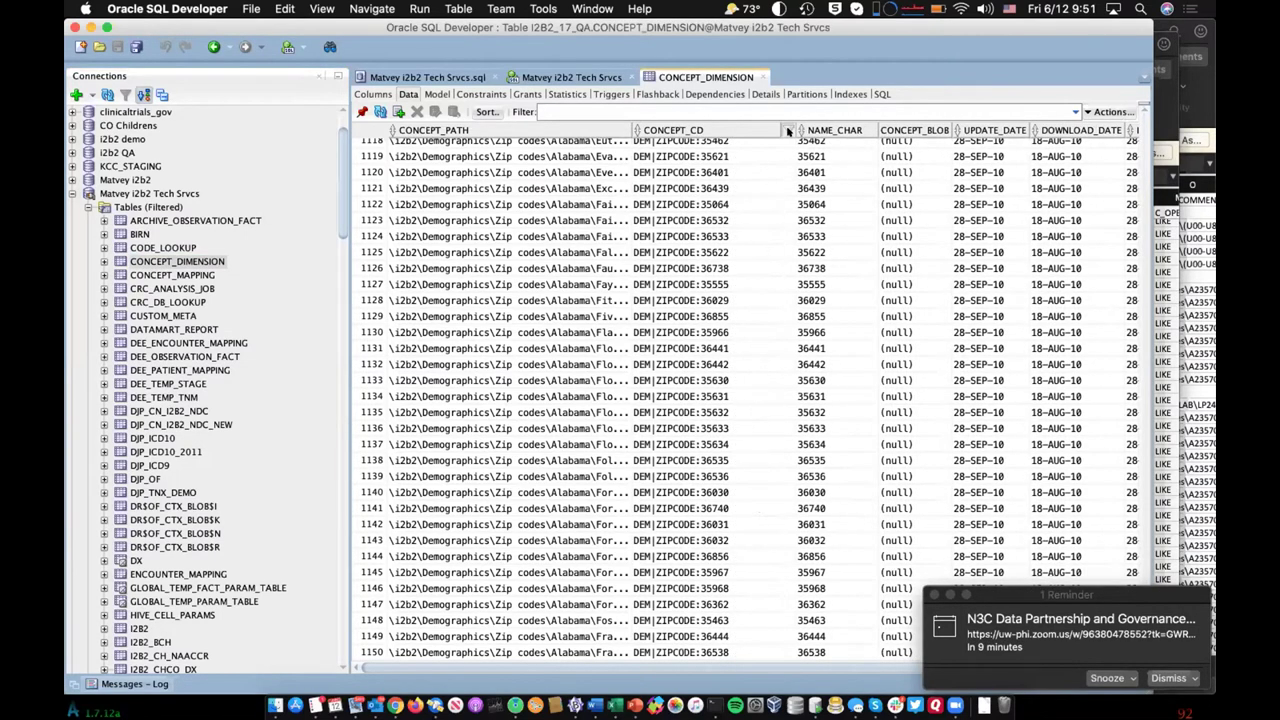
{"action": "left_click_drag", "start_coordinate": [633, 130], "coordinate": [710, 130]}
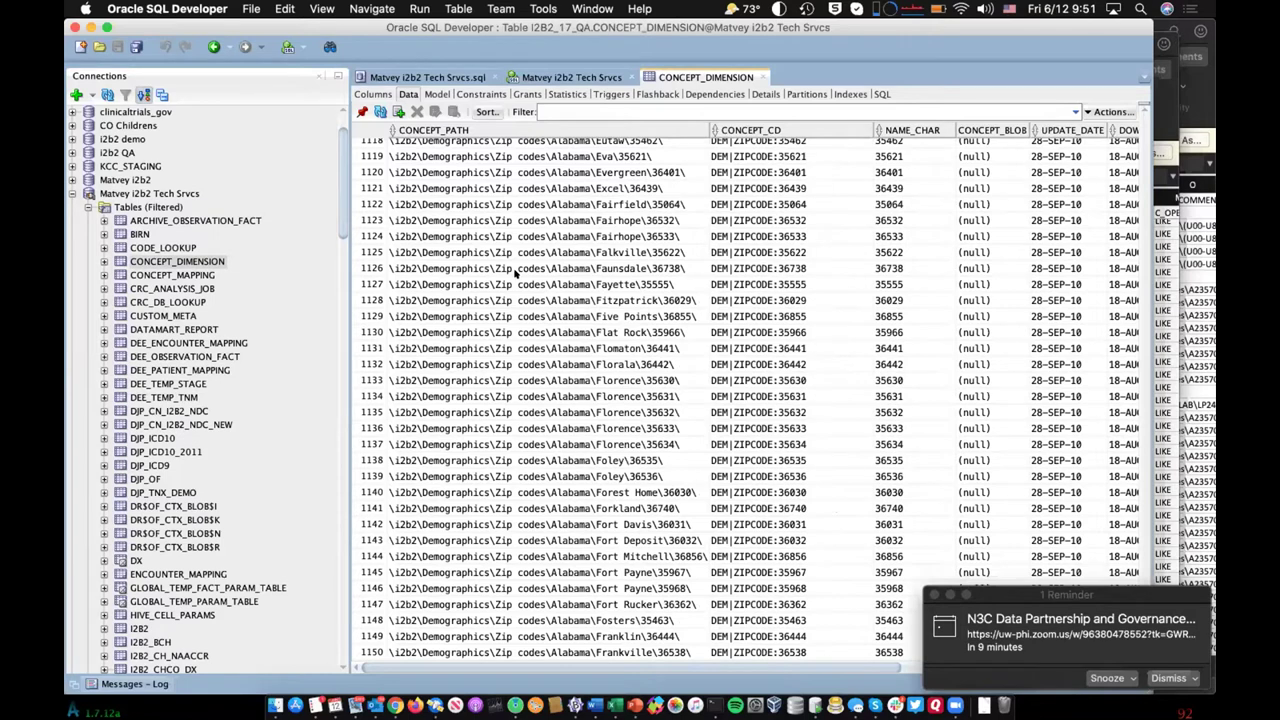
Step: Select the CONCEPT_PATH in row 1119, compare it with the paths in the Excel export workbook, and return to Oracle SQL Developer
{"action": "left_click", "coordinate": [553, 158]}
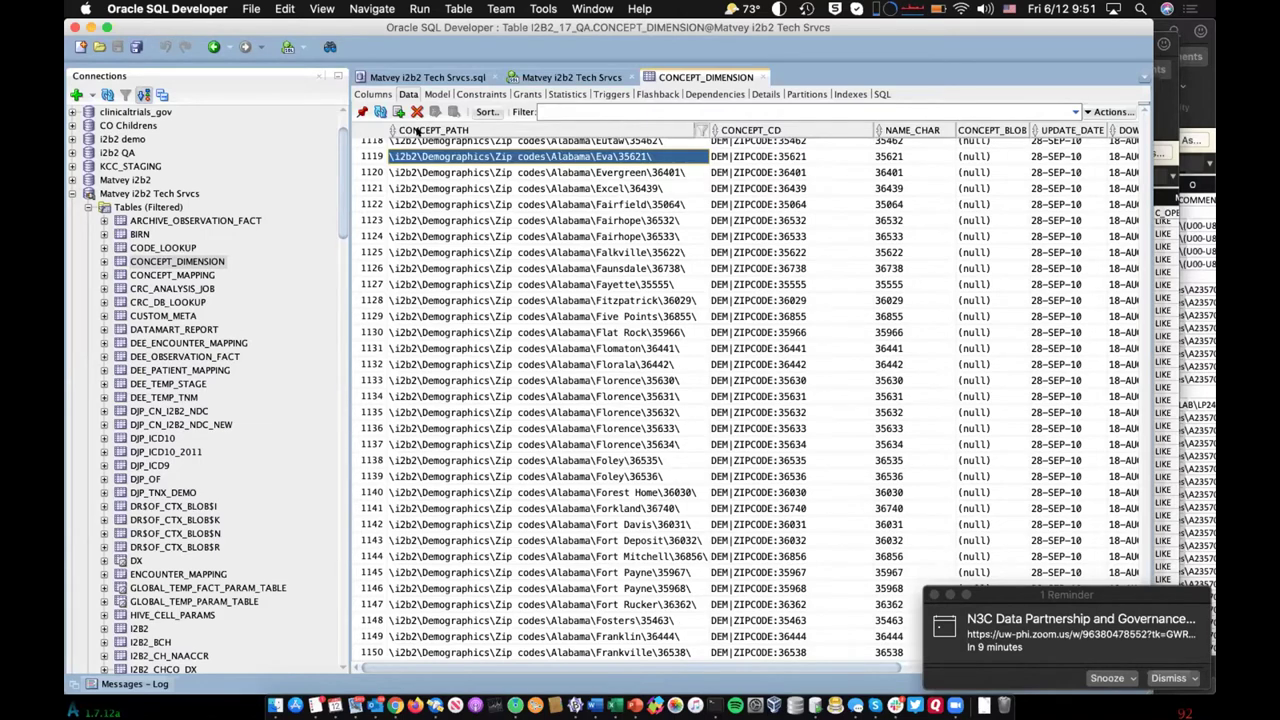
{"action": "key", "text": "super+Tab"}
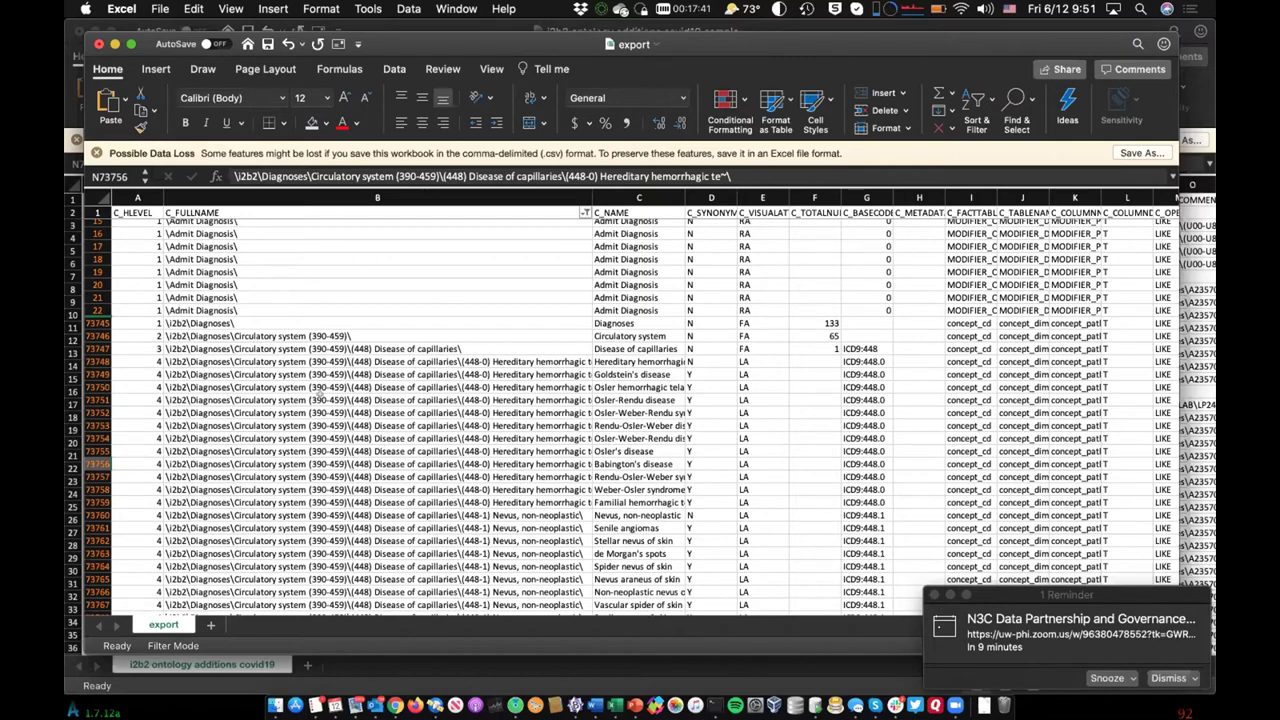
{"action": "key", "text": "super+Tab"}
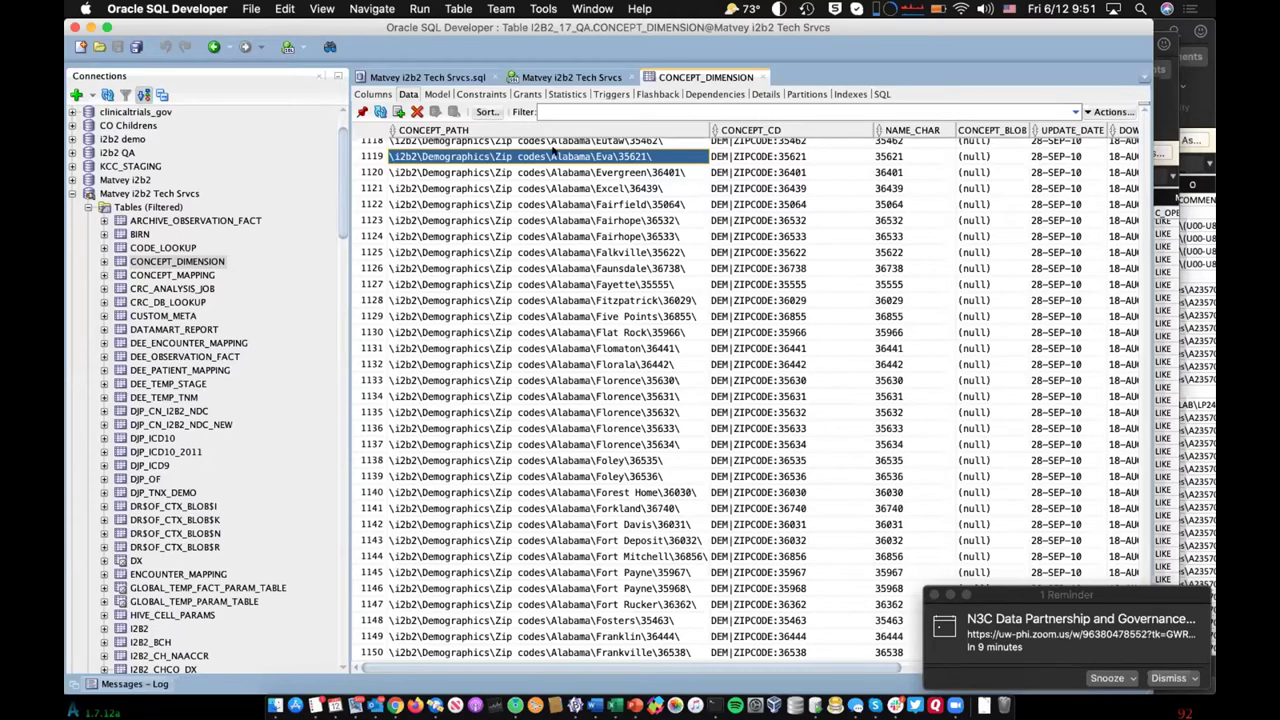
Step: Compare the CONCEPT_CD column with C_BASECODE in the Excel export workbook, and inspect row 1126 back in Oracle SQL Developer
{"action": "left_click", "coordinate": [797, 124]}
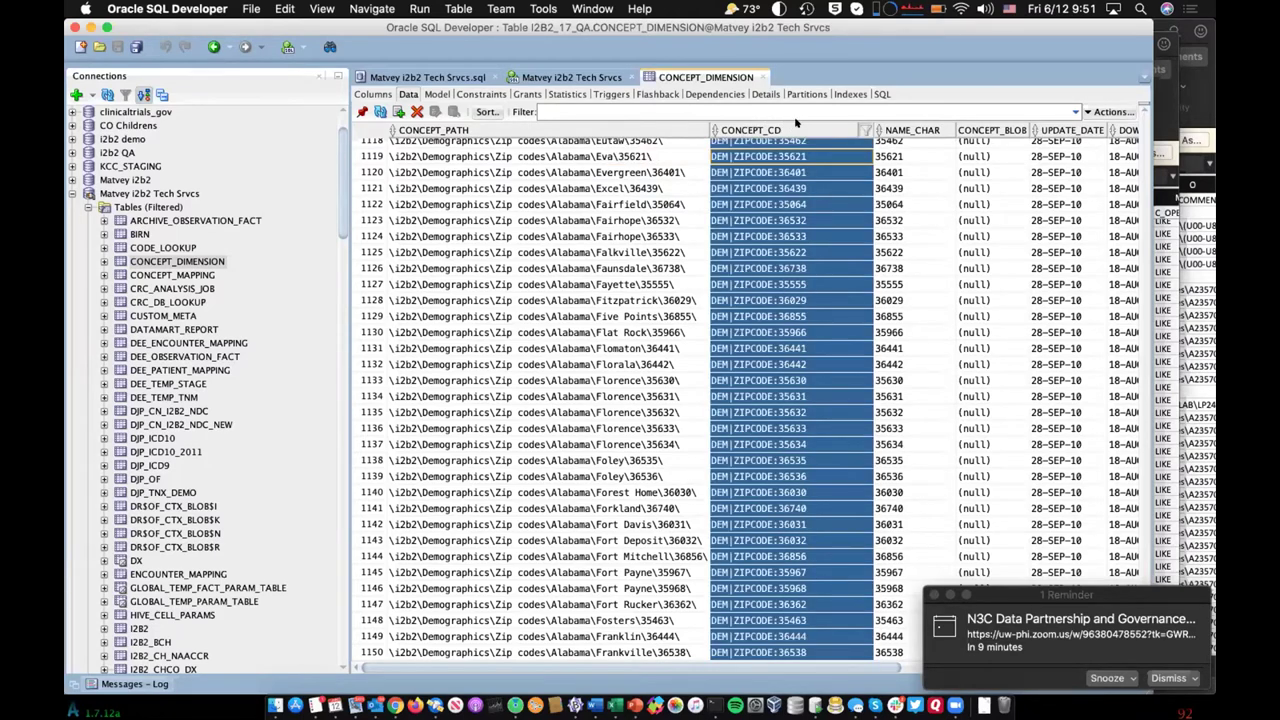
{"action": "key", "text": "super+Tab"}
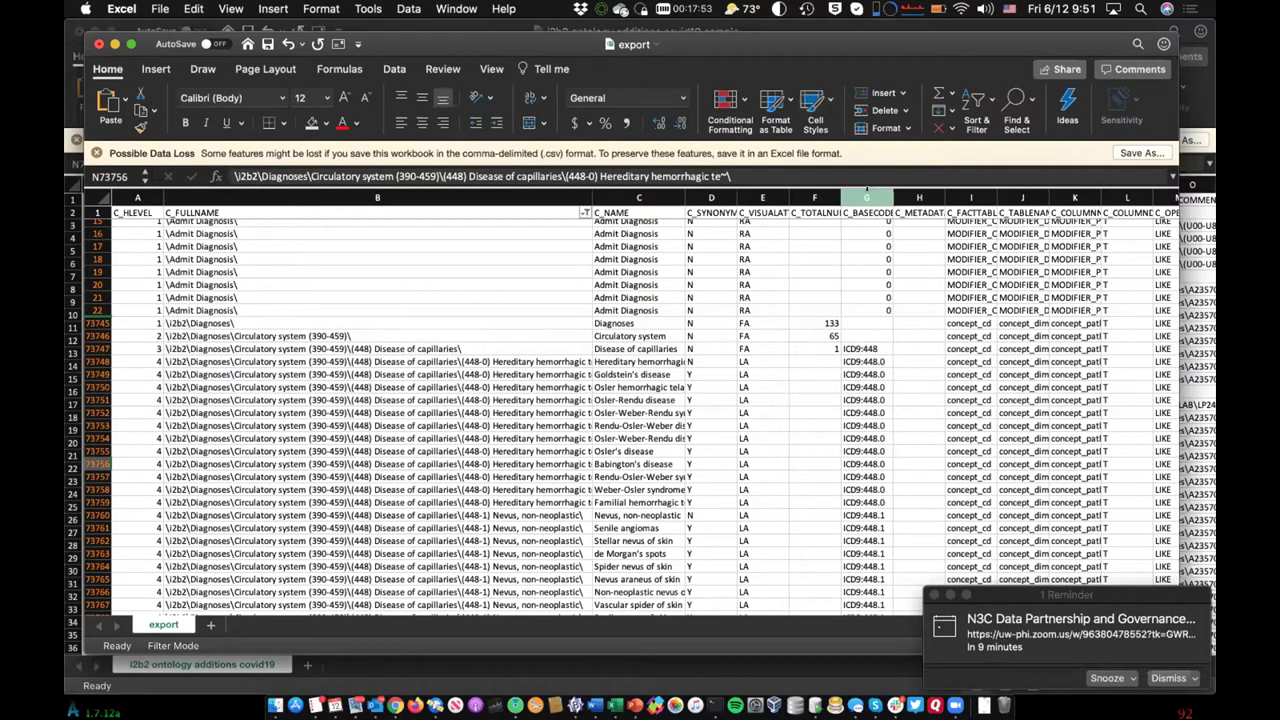
{"action": "left_click", "coordinate": [867, 192]}
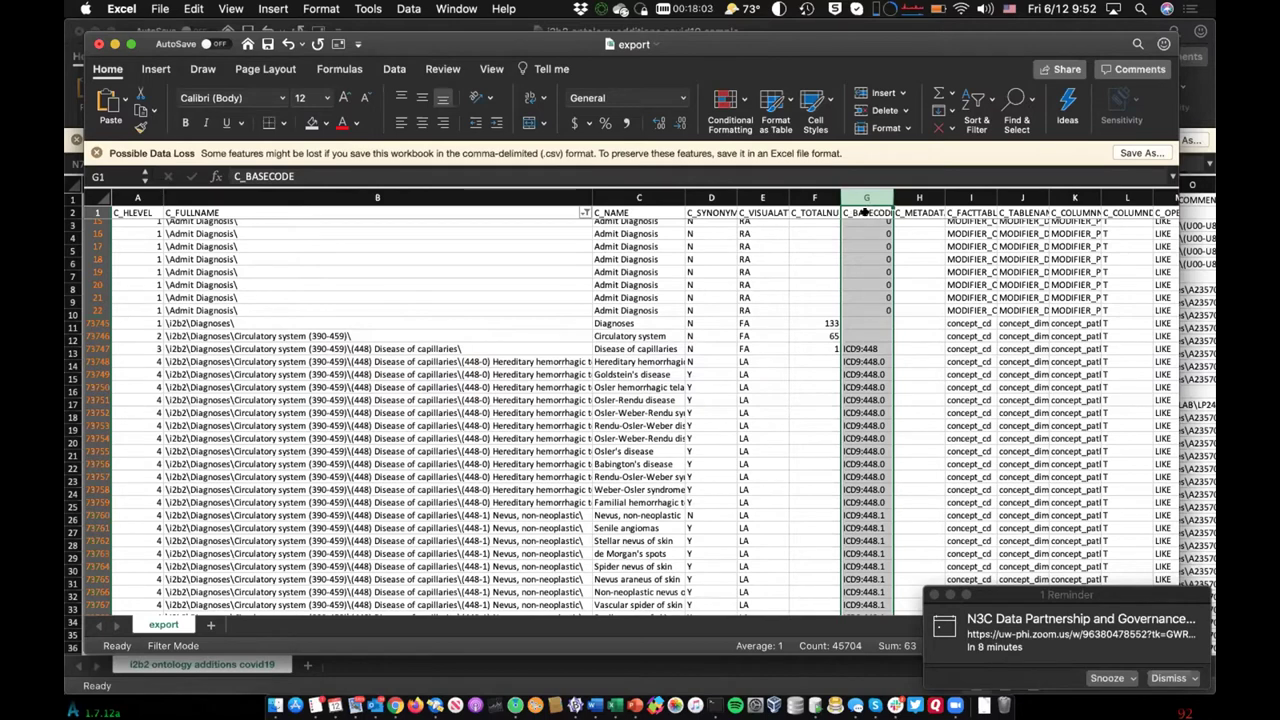
{"action": "key", "text": "super+Tab"}
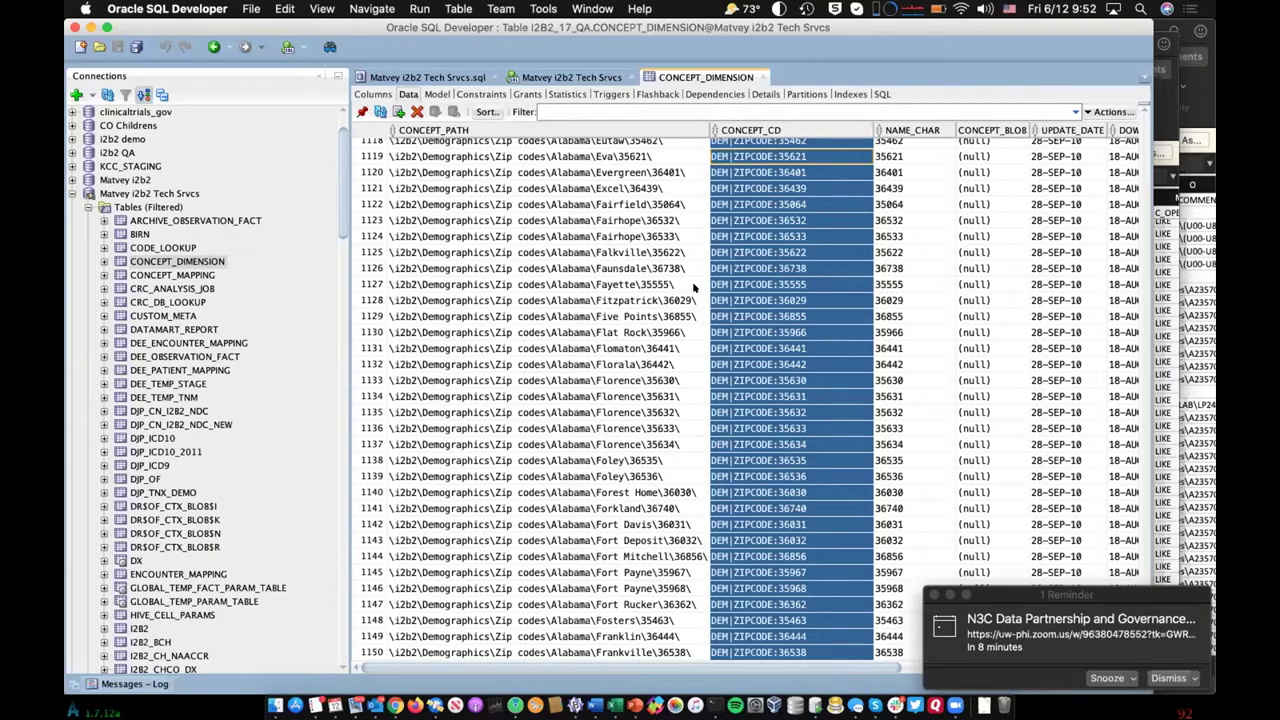
{"action": "left_click", "coordinate": [540, 262]}
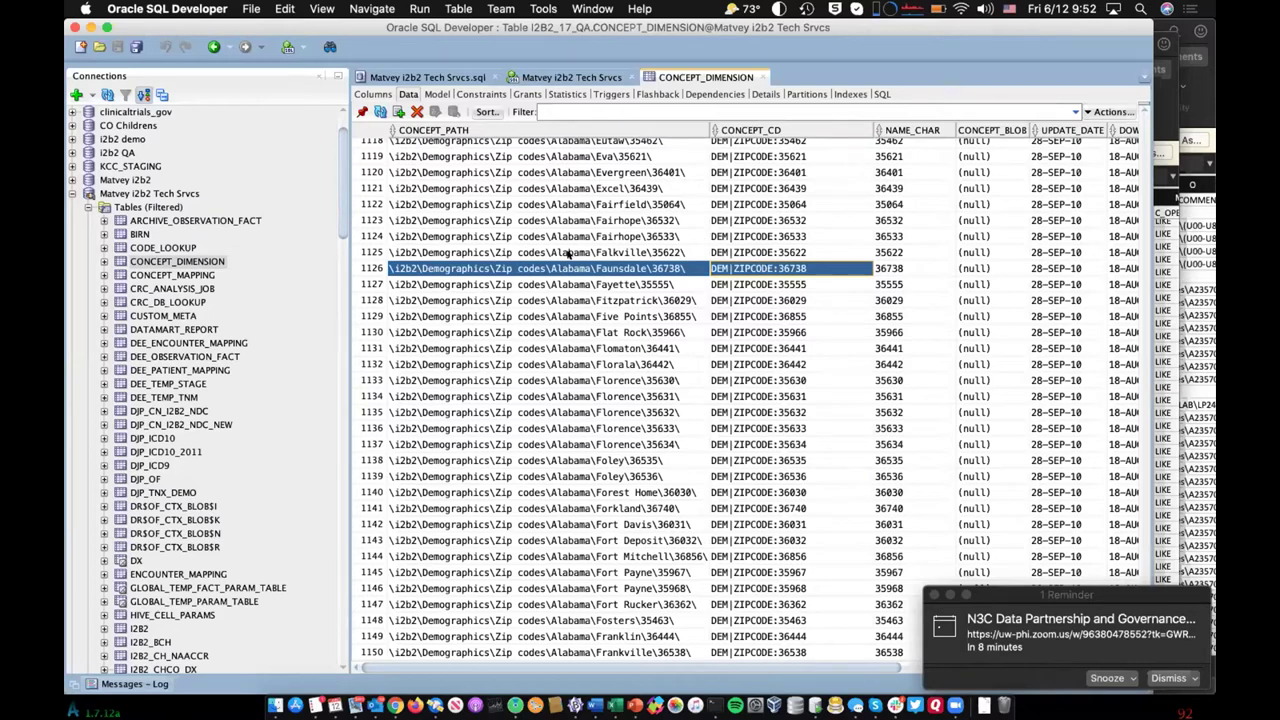
Step: Recheck the Excel export workbook against CONCEPT_DIMENSION in Oracle SQL Developer, and switch to the i2b2 ontology additions covid19 sample workbook
{"action": "key", "text": "super+Tab"}
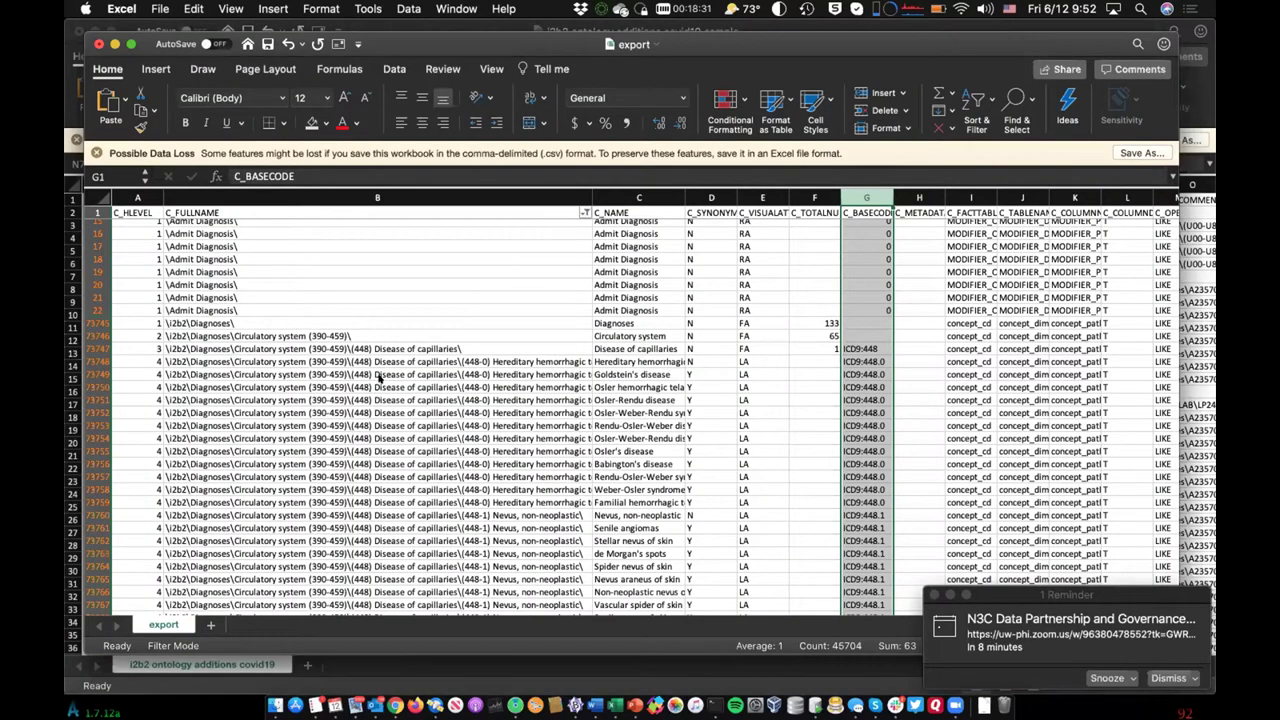
{"action": "key", "text": "super+Tab"}
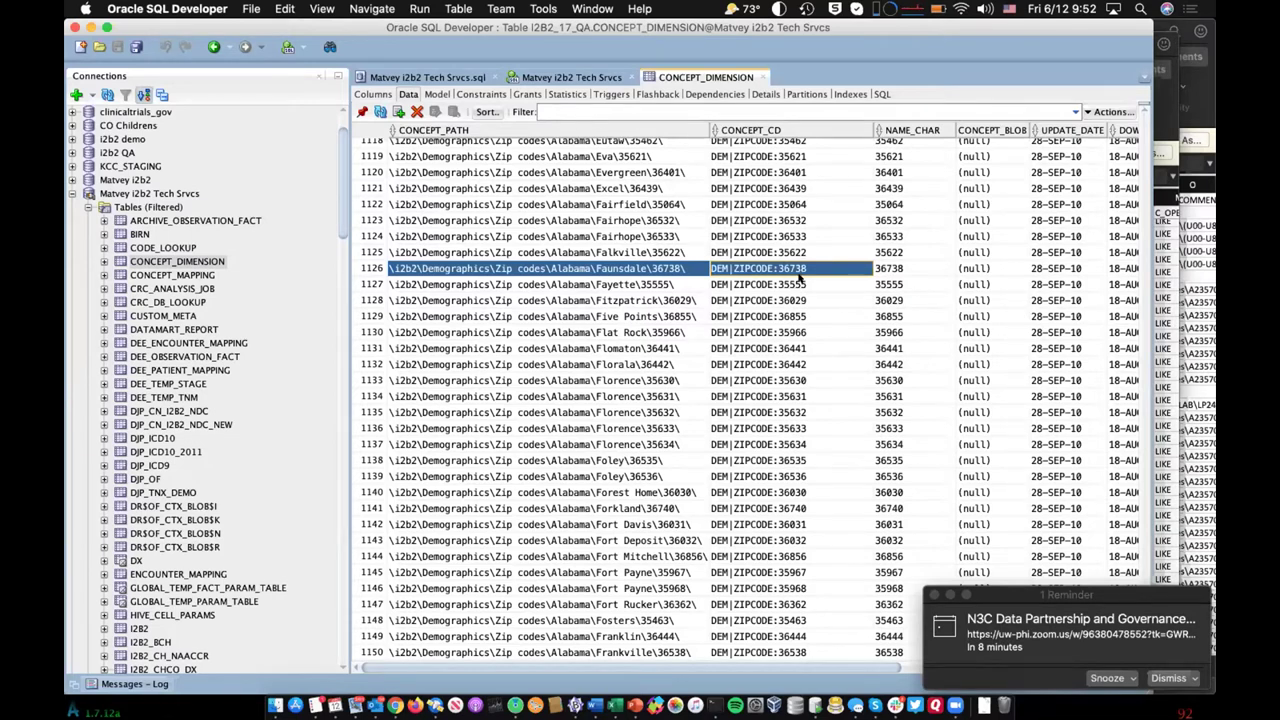
{"action": "key", "text": "super+Tab"}
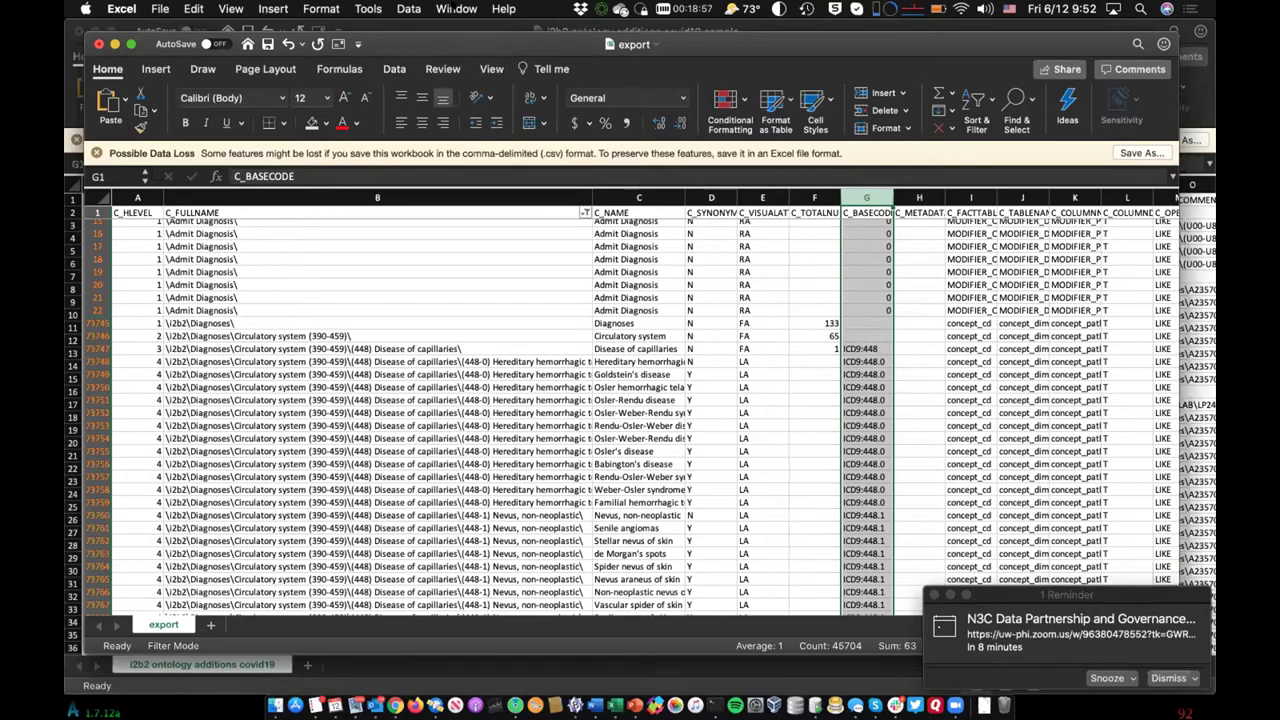
{"action": "left_click", "coordinate": [459, 9]}
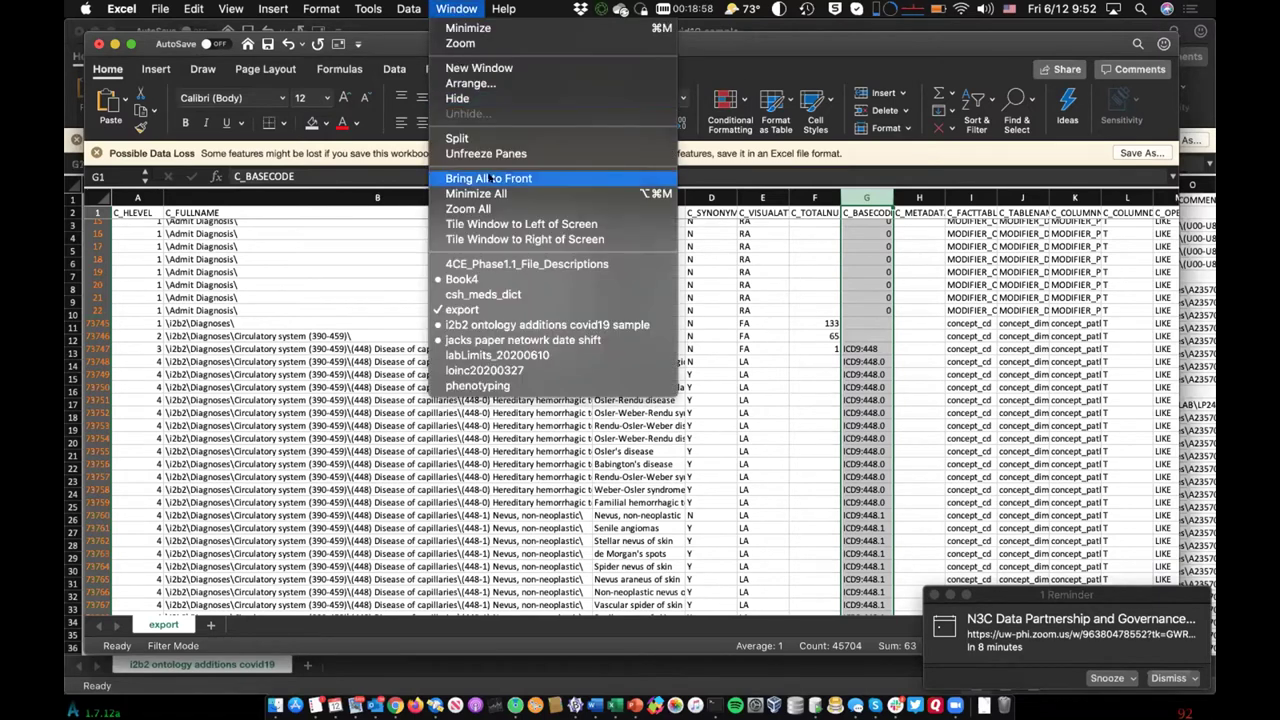
{"action": "left_click", "coordinate": [515, 323]}
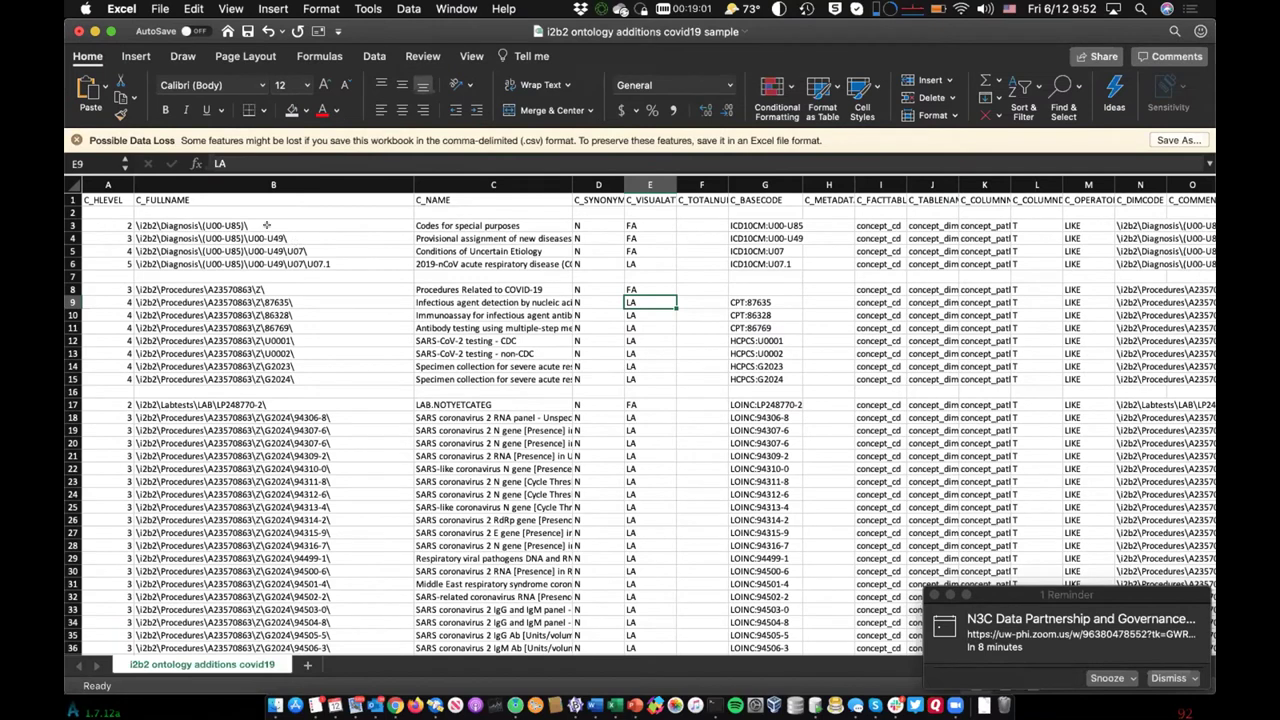
Step: Select the diagnosis additions in rows 3 to 6, followed by the COVID-19 procedure additions in rows 8 to 15
{"action": "left_click_drag", "start_coordinate": [72, 226], "coordinate": [72, 256]}
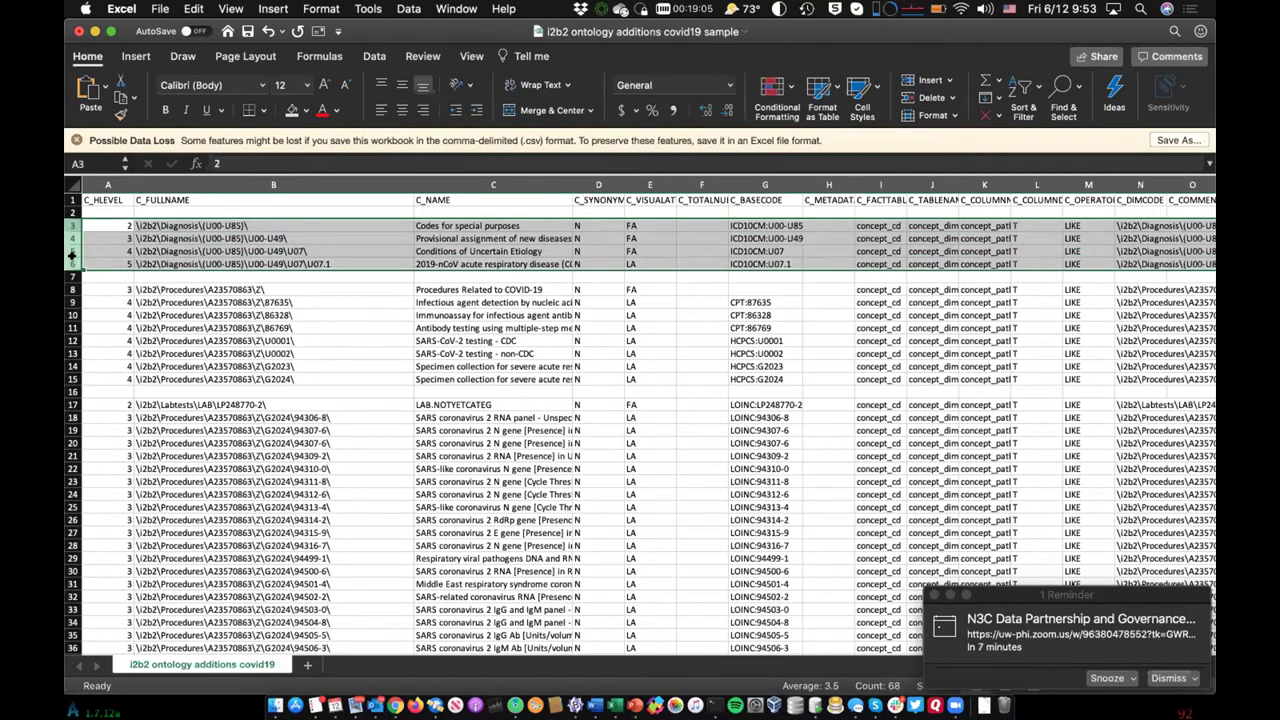
{"action": "left_click", "coordinate": [74, 270]}
{"action": "left_click_drag", "start_coordinate": [72, 289], "coordinate": [72, 380]}
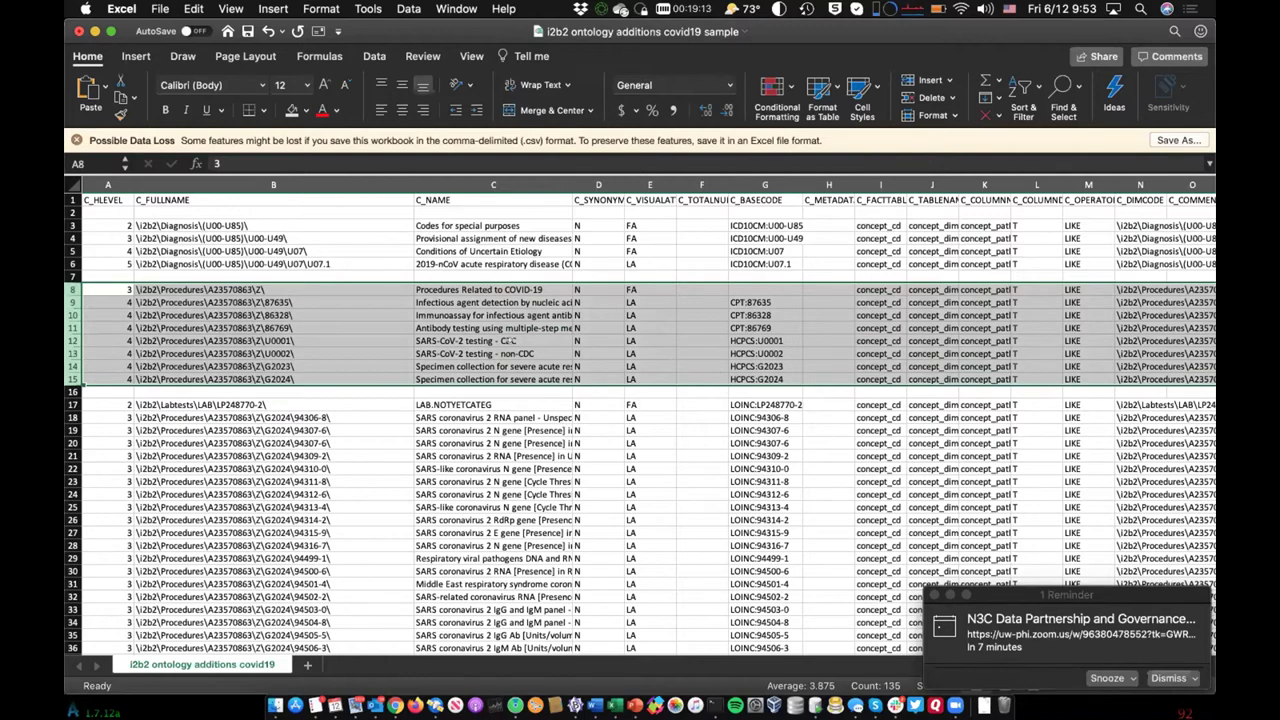
Step: Select the lab test additions from row 17 onward and review their LOINC paths and codes back to the beginning of the sheet
{"action": "scroll", "coordinate": [503, 443], "scroll_direction": "down", "scroll_amount": 3}
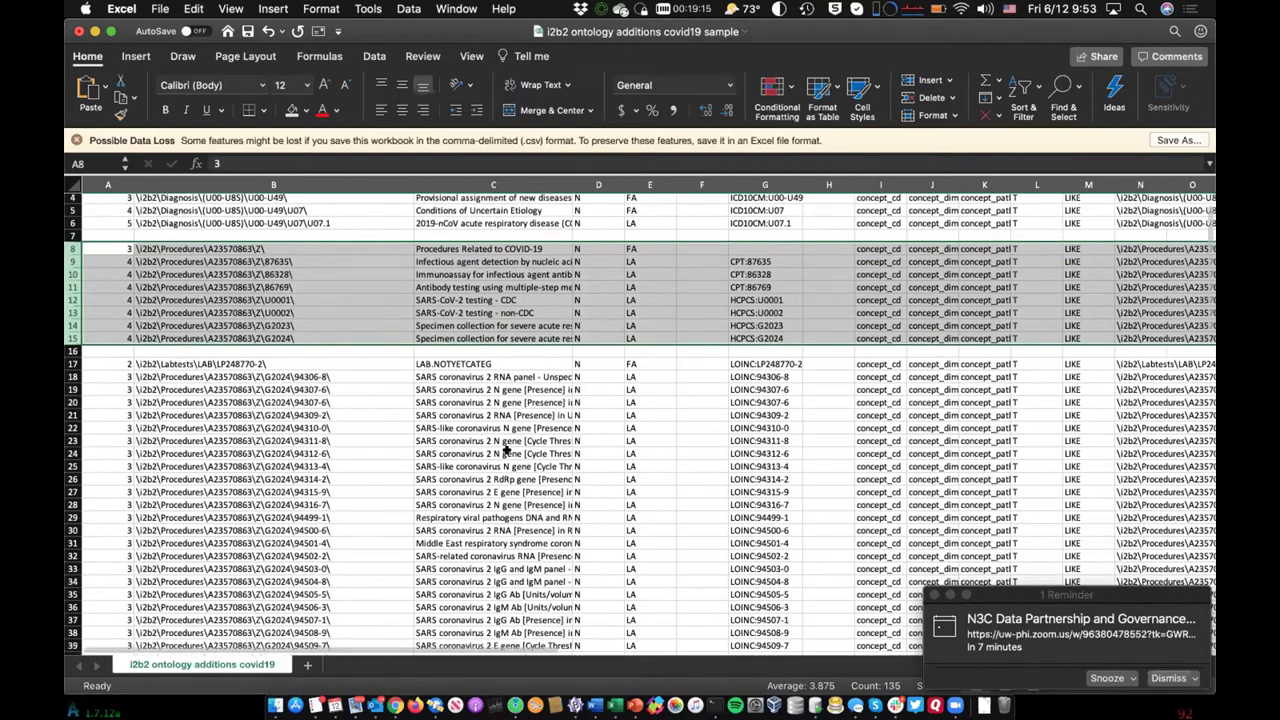
{"action": "left_click_drag", "start_coordinate": [74, 362], "coordinate": [71, 589]}
{"action": "scroll", "coordinate": [455, 460], "scroll_direction": "up", "scroll_amount": 8}
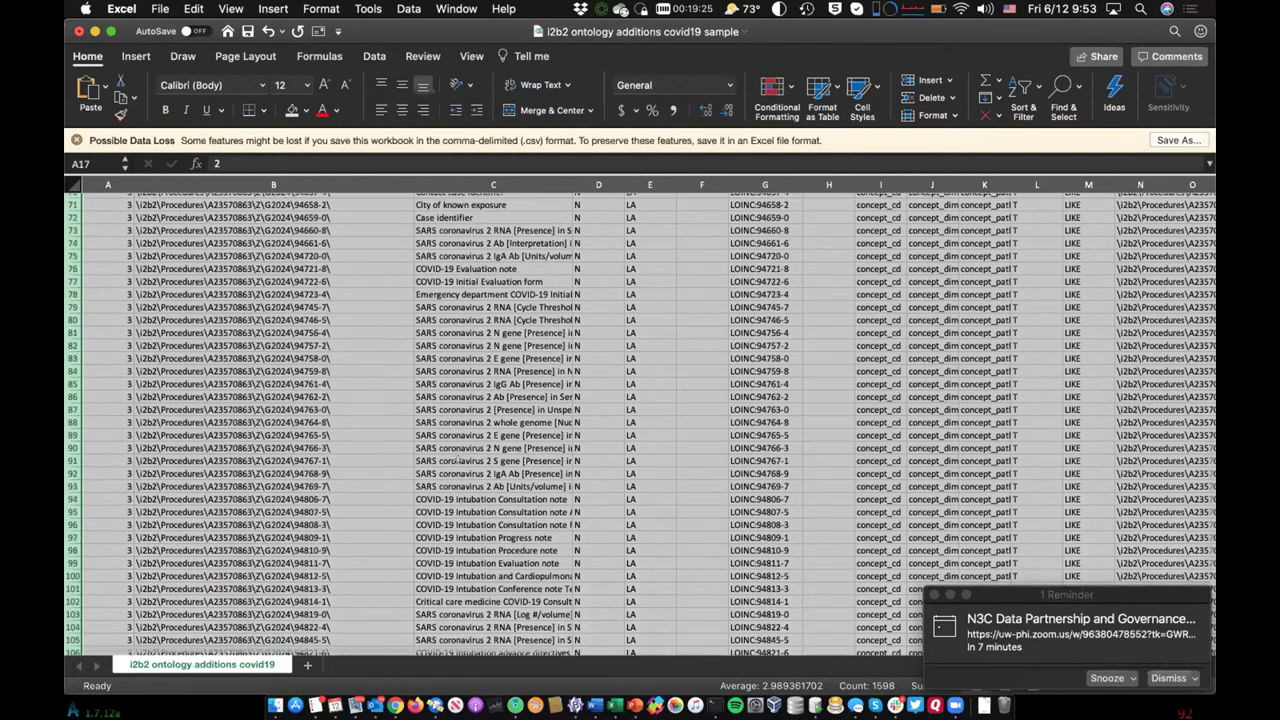
{"action": "scroll", "coordinate": [455, 460], "scroll_direction": "up", "scroll_amount": 8}
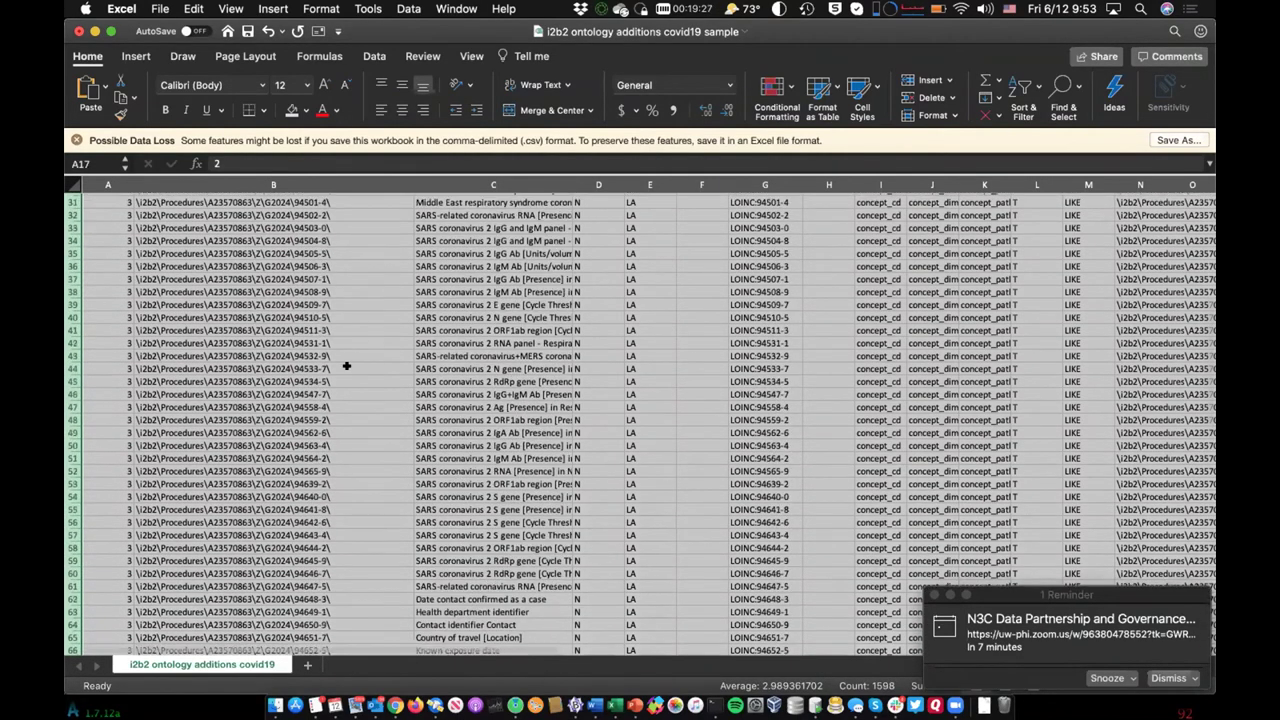
{"action": "scroll", "coordinate": [352, 358], "scroll_direction": "up", "scroll_amount": 10}
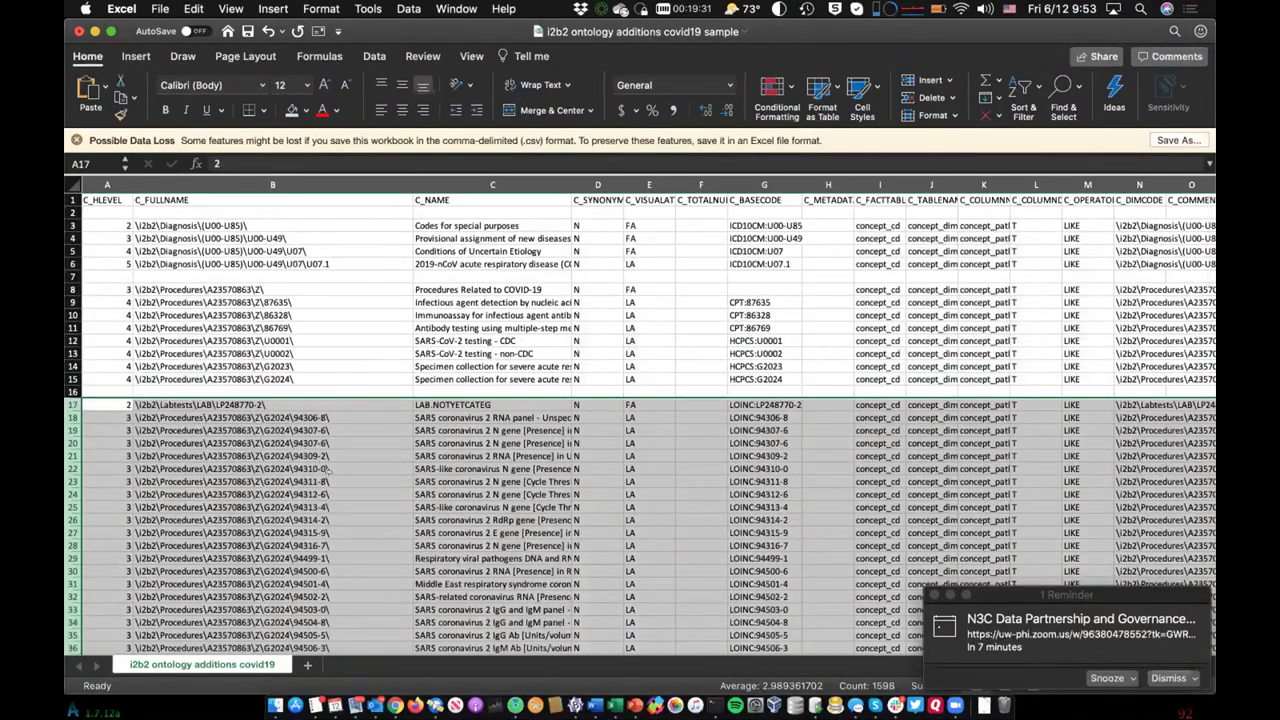
Step: Select the C_FULLNAME path in row 27 and dismiss the meeting reminder
{"action": "left_click", "coordinate": [215, 532]}
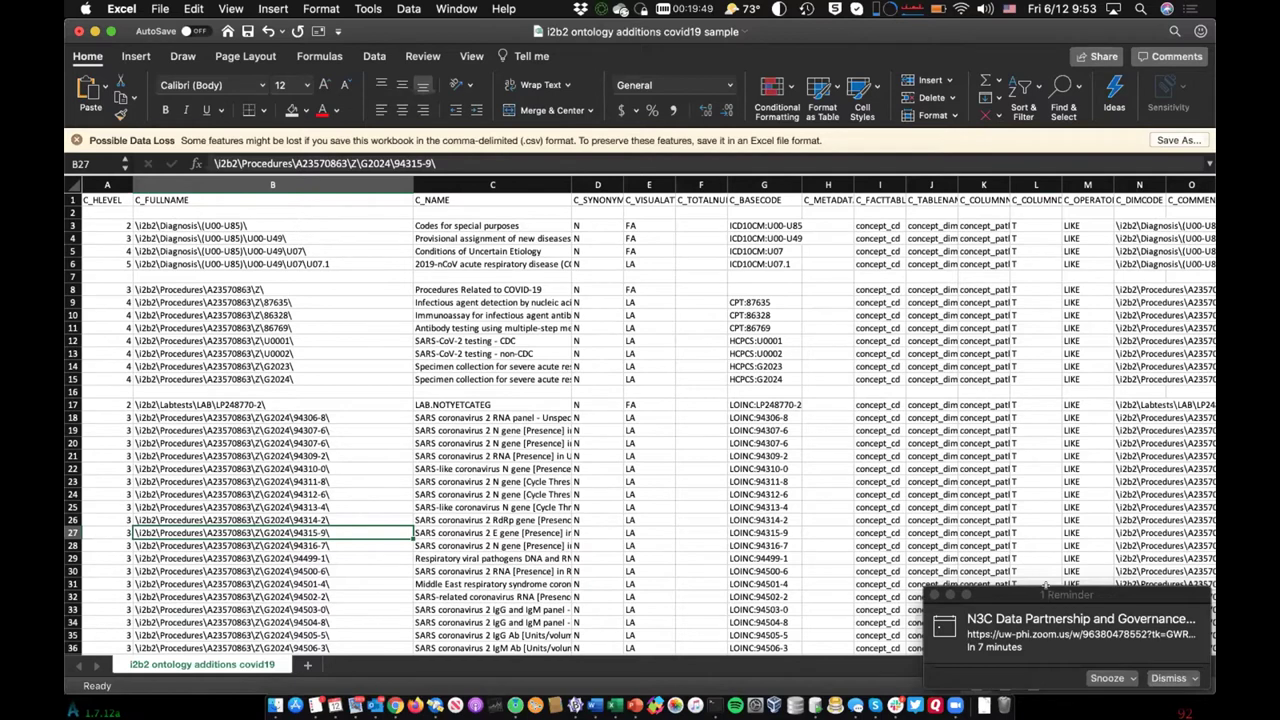
{"action": "left_click", "coordinate": [1050, 594]}
{"action": "key", "text": "Escape"}
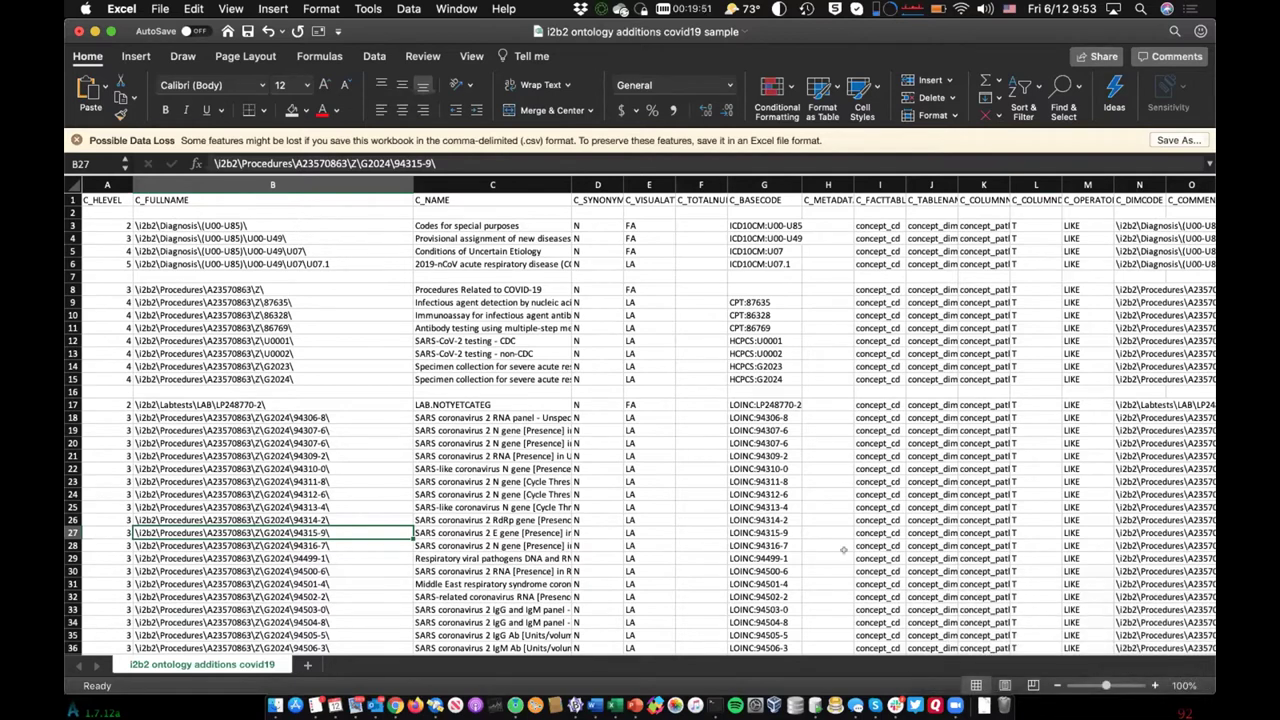
Step: Switch to the ontology wg - TNX presentation in PowerPoint and start the slide show from slide 2
{"action": "left_click", "coordinate": [624, 690]}
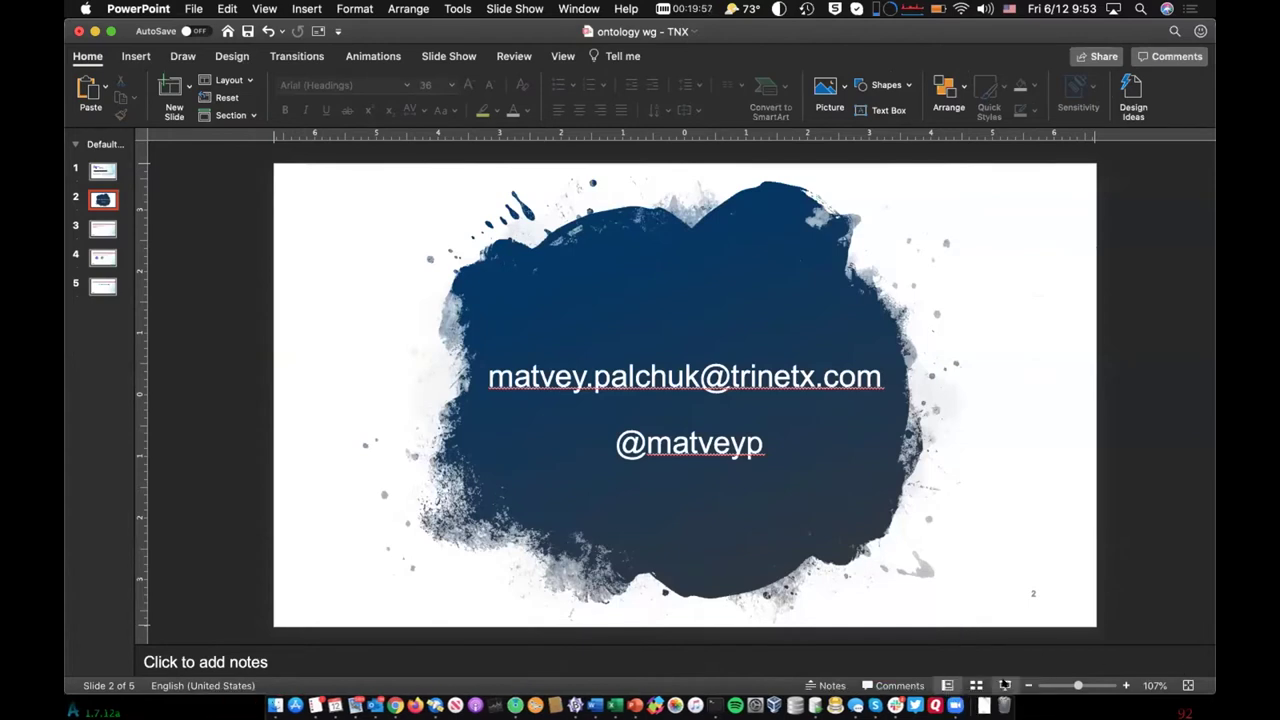
{"action": "left_click", "coordinate": [1005, 685]}
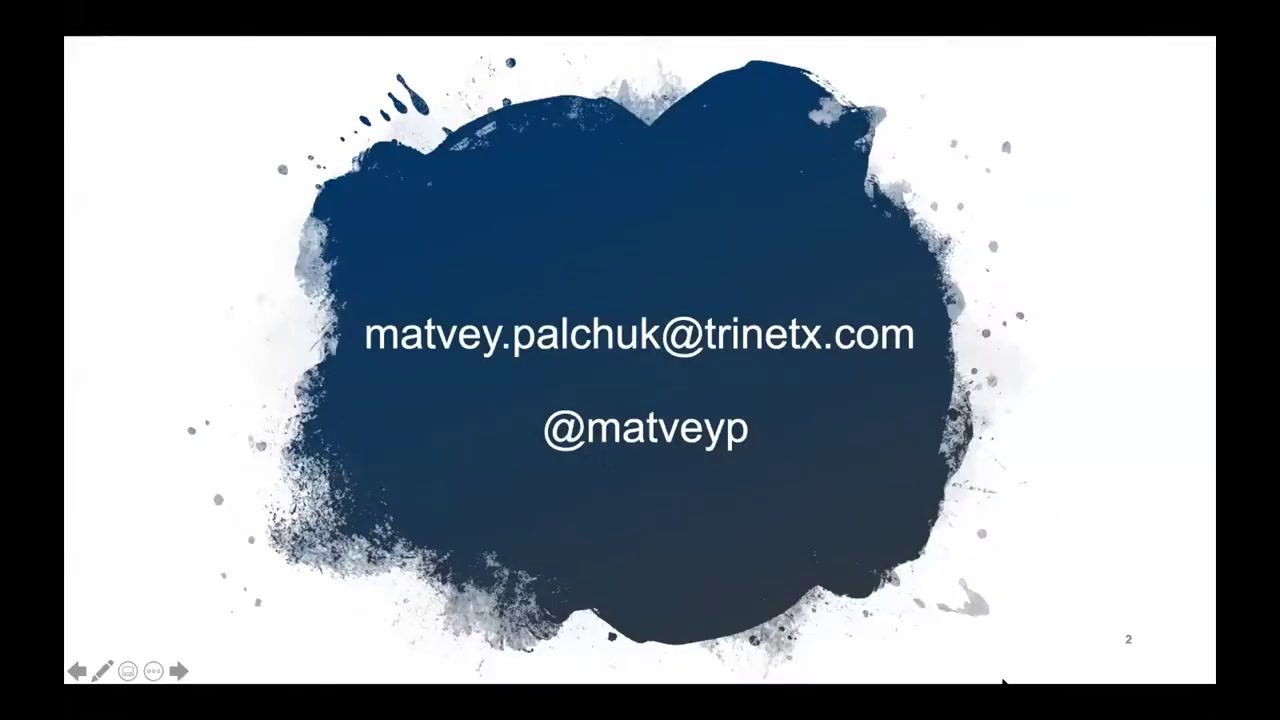
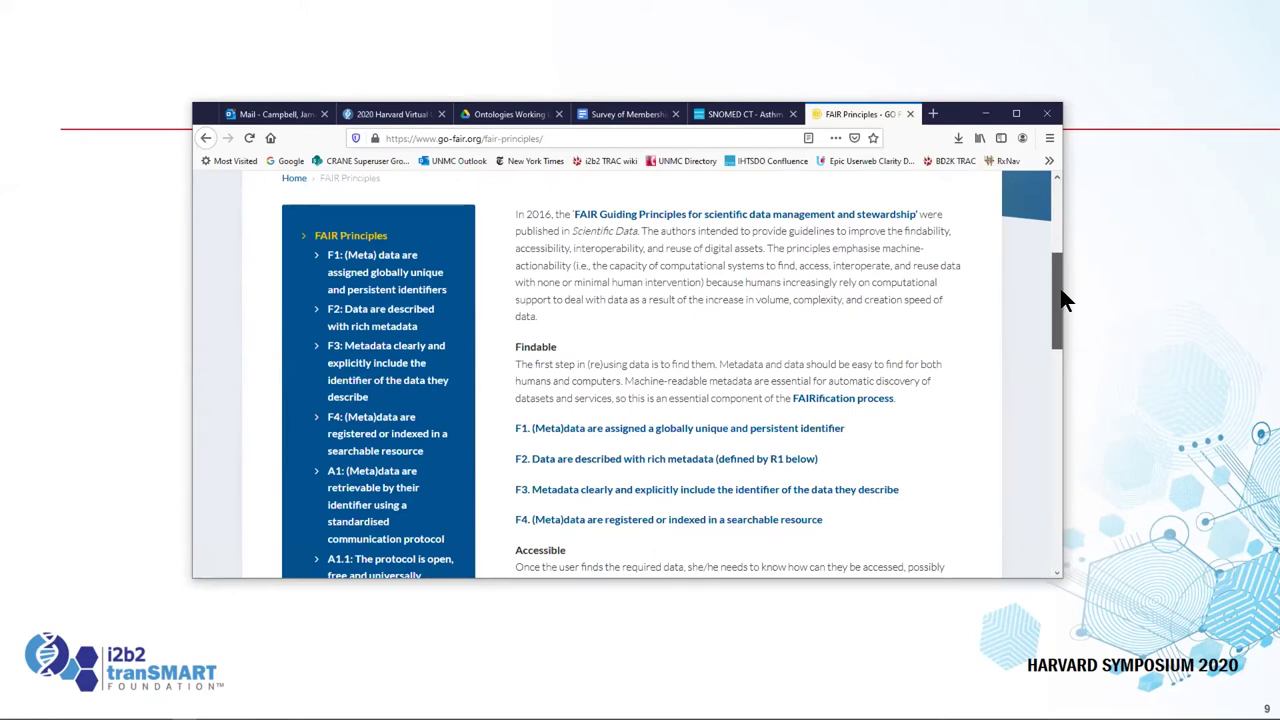
Step: Examine the Findable, Accessible, Interoperable and Reusable principles on the GO FAIR web page in Firefox
{"action": "scroll", "coordinate": [1063, 293], "scroll_direction": "down", "scroll_amount": 1}
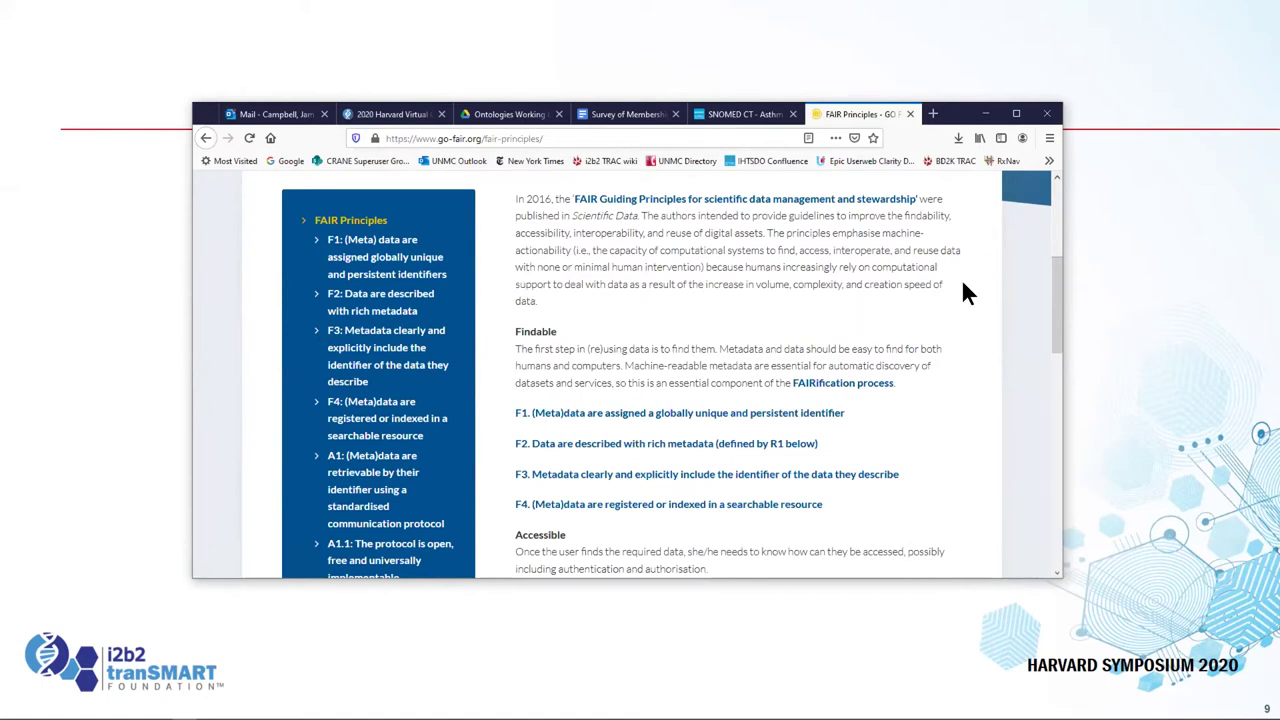
{"action": "left_click_drag", "start_coordinate": [1049, 290], "coordinate": [1052, 302]}
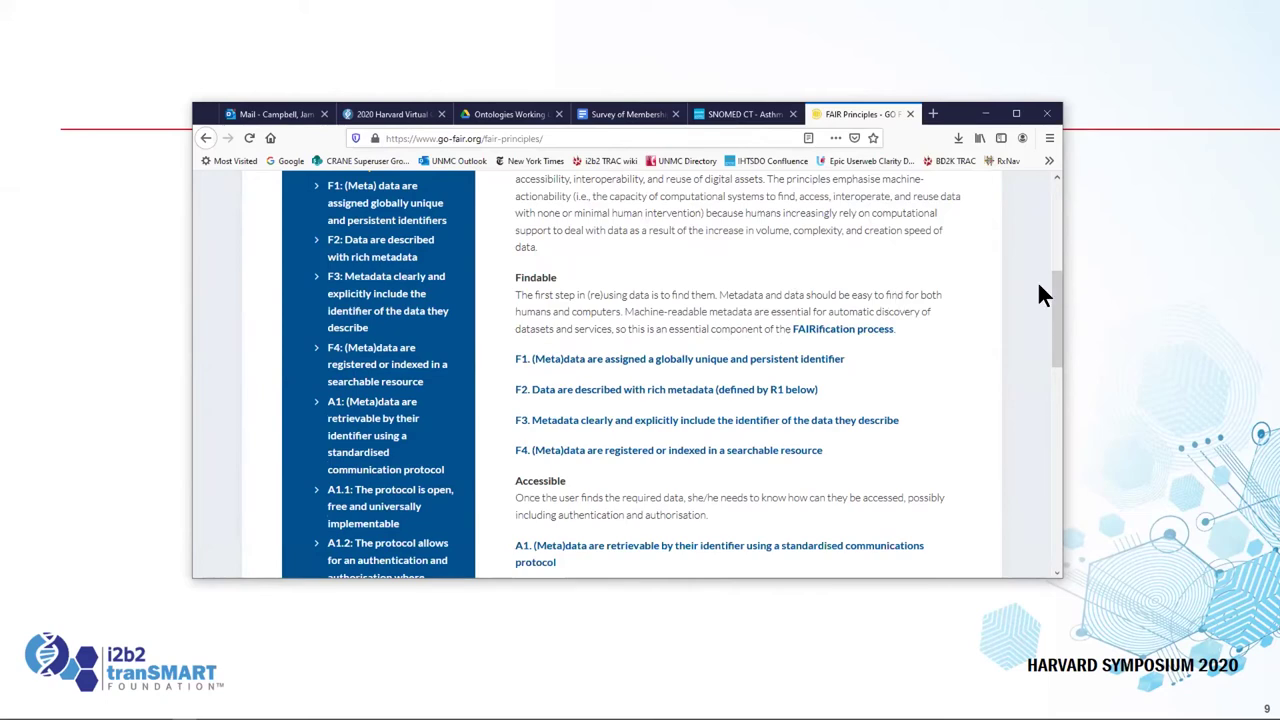
{"action": "left_click_drag", "start_coordinate": [1057, 290], "coordinate": [1060, 305]}
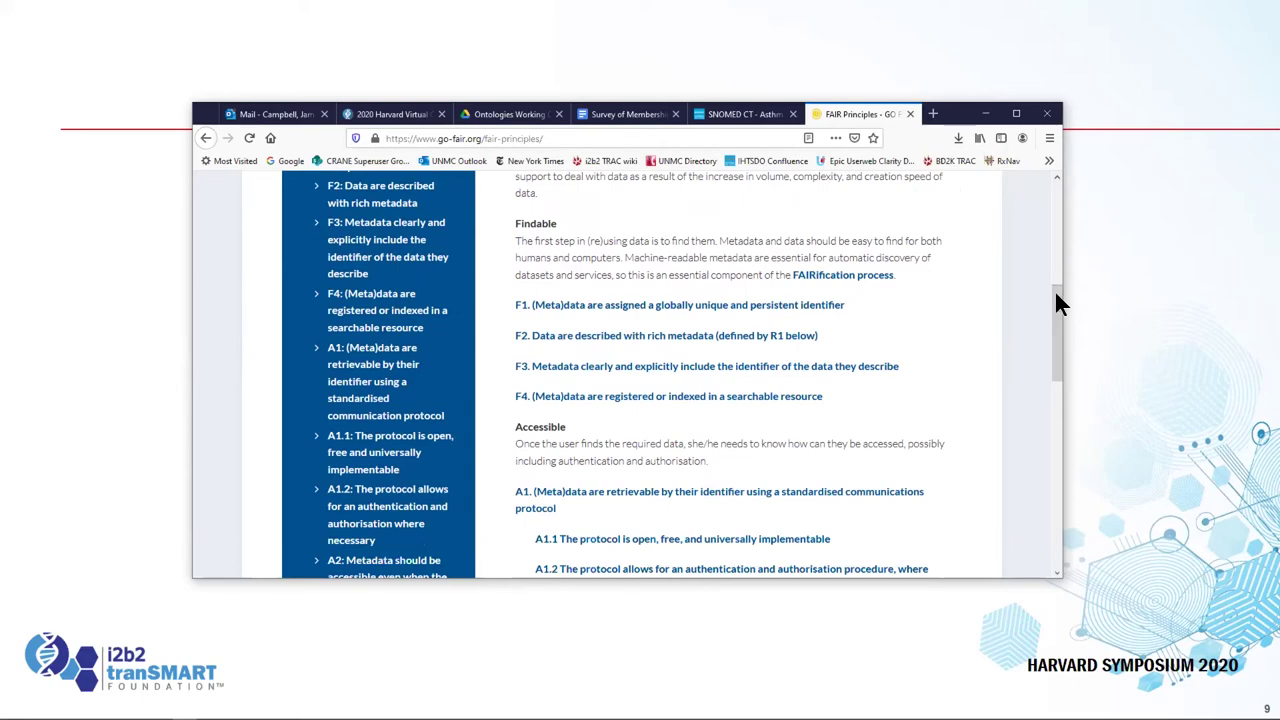
{"action": "left_click_drag", "start_coordinate": [1060, 305], "coordinate": [1062, 338]}
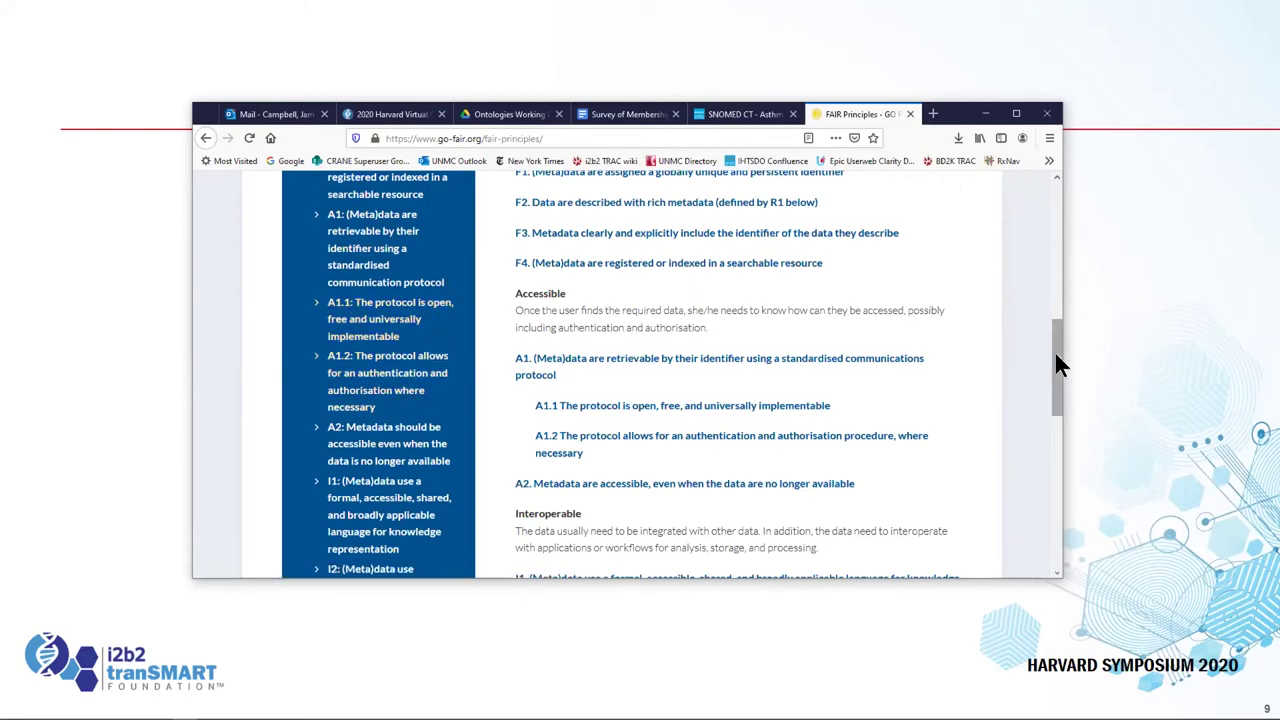
{"action": "left_click_drag", "start_coordinate": [1060, 368], "coordinate": [1060, 390]}
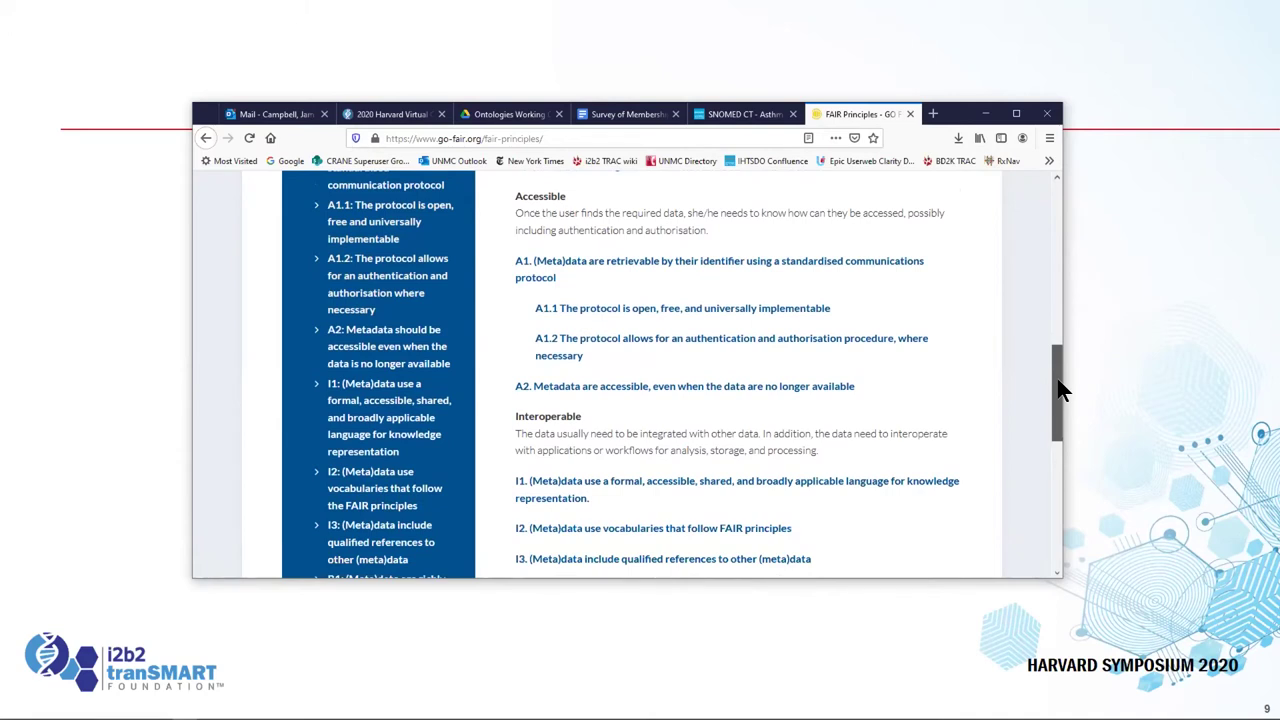
{"action": "left_click_drag", "start_coordinate": [1062, 390], "coordinate": [1062, 430]}
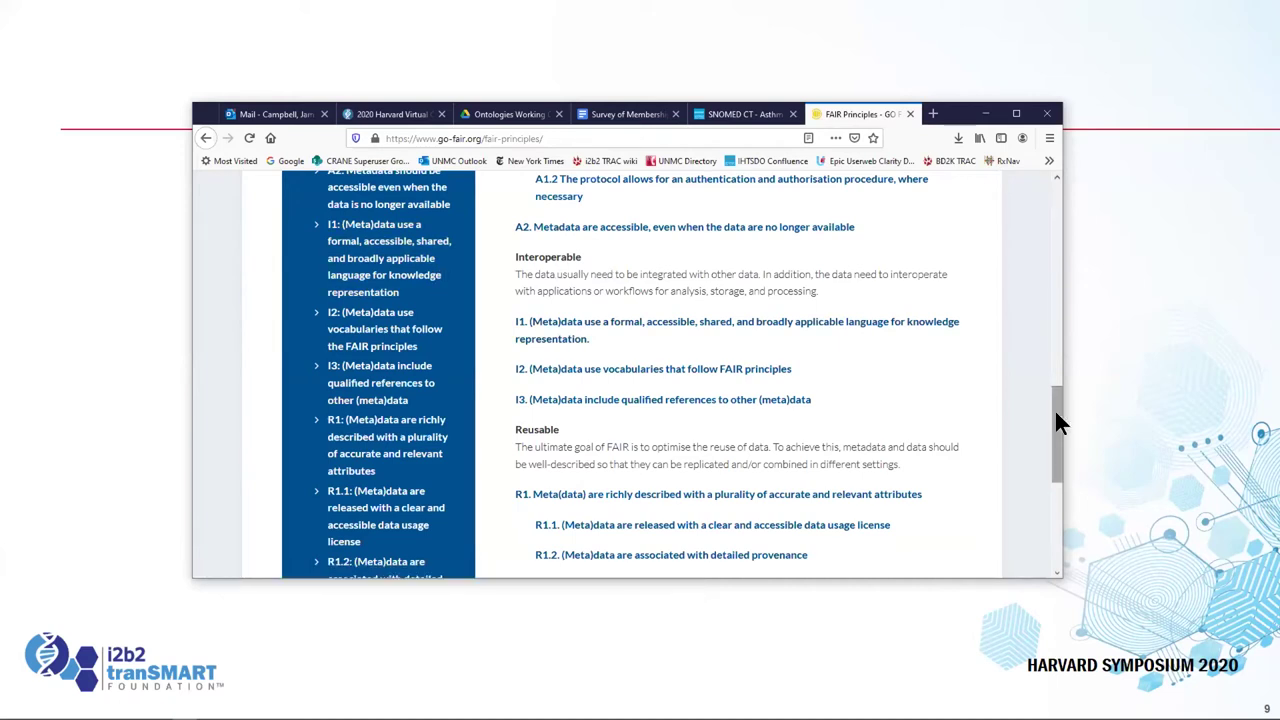
{"action": "scroll", "coordinate": [1056, 419], "scroll_direction": "down", "scroll_amount": 1}
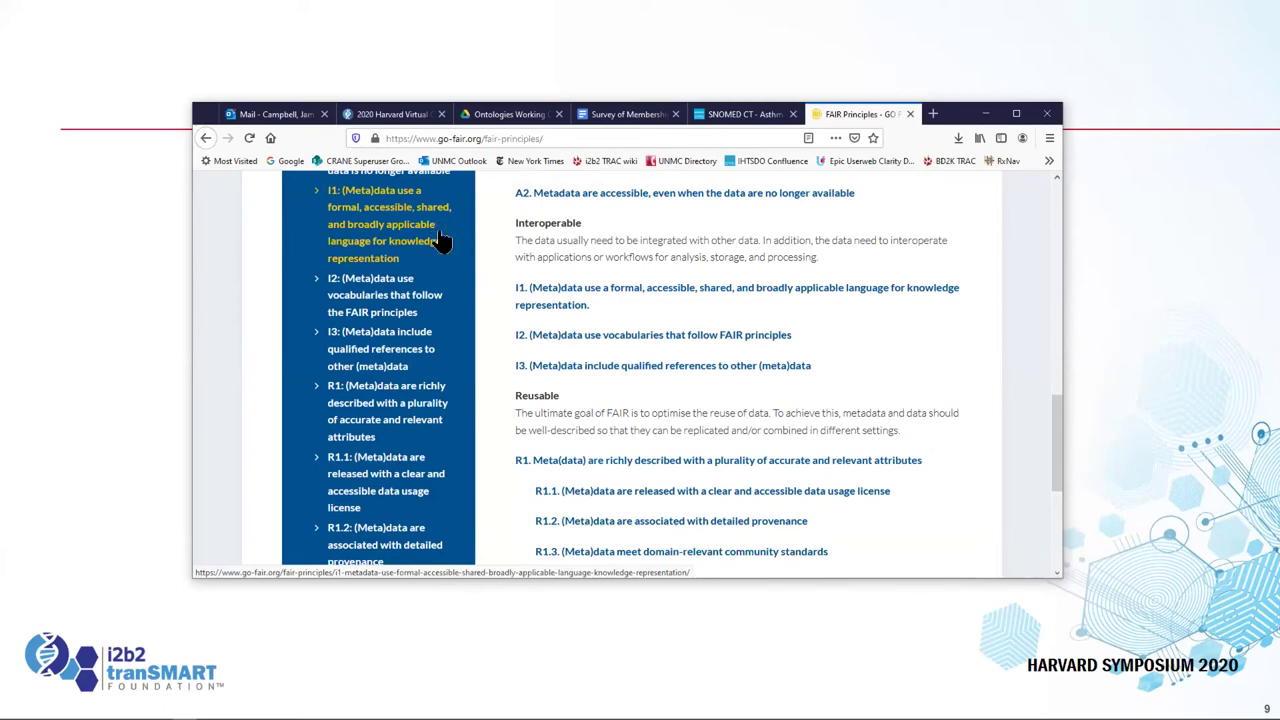
{"action": "left_click_drag", "start_coordinate": [1055, 410], "coordinate": [1060, 448]}
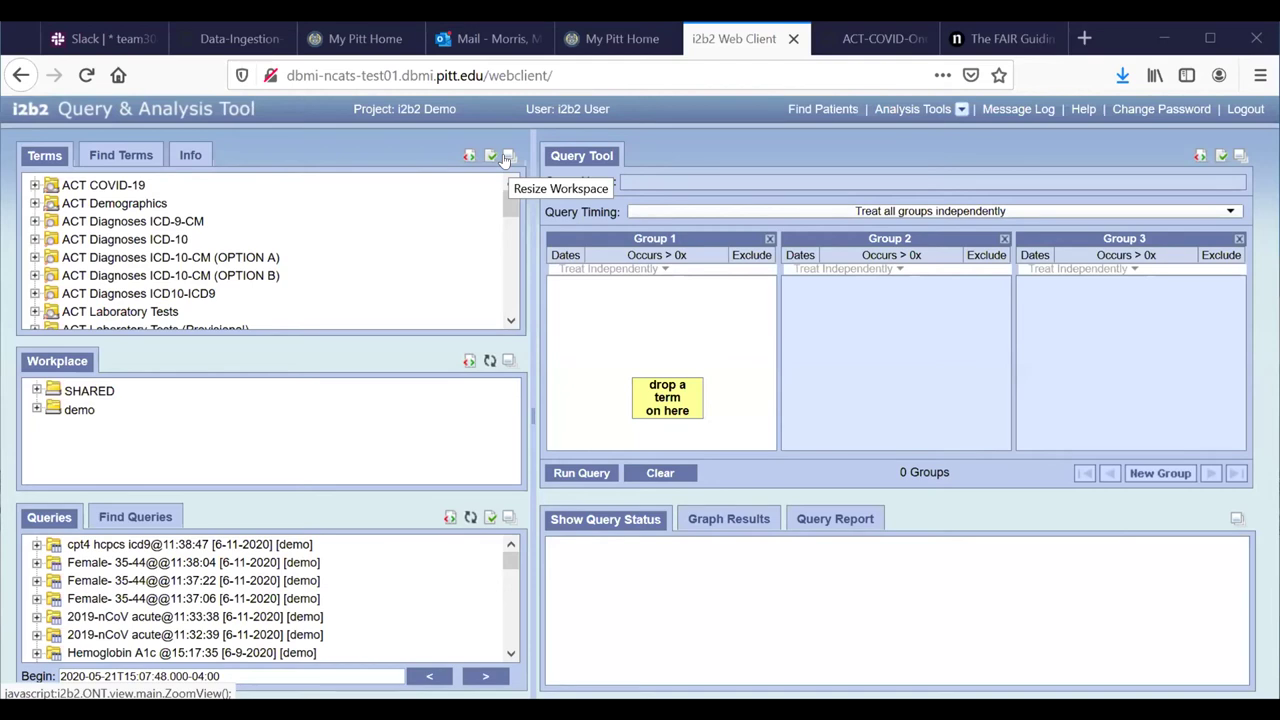
Step: Expand ACT COVID-19 in the i2b2 Web Client, and examine the ontology files and the ACT COVID Ontology v3.0 README on GitHub
{"action": "left_click", "coordinate": [34, 185]}
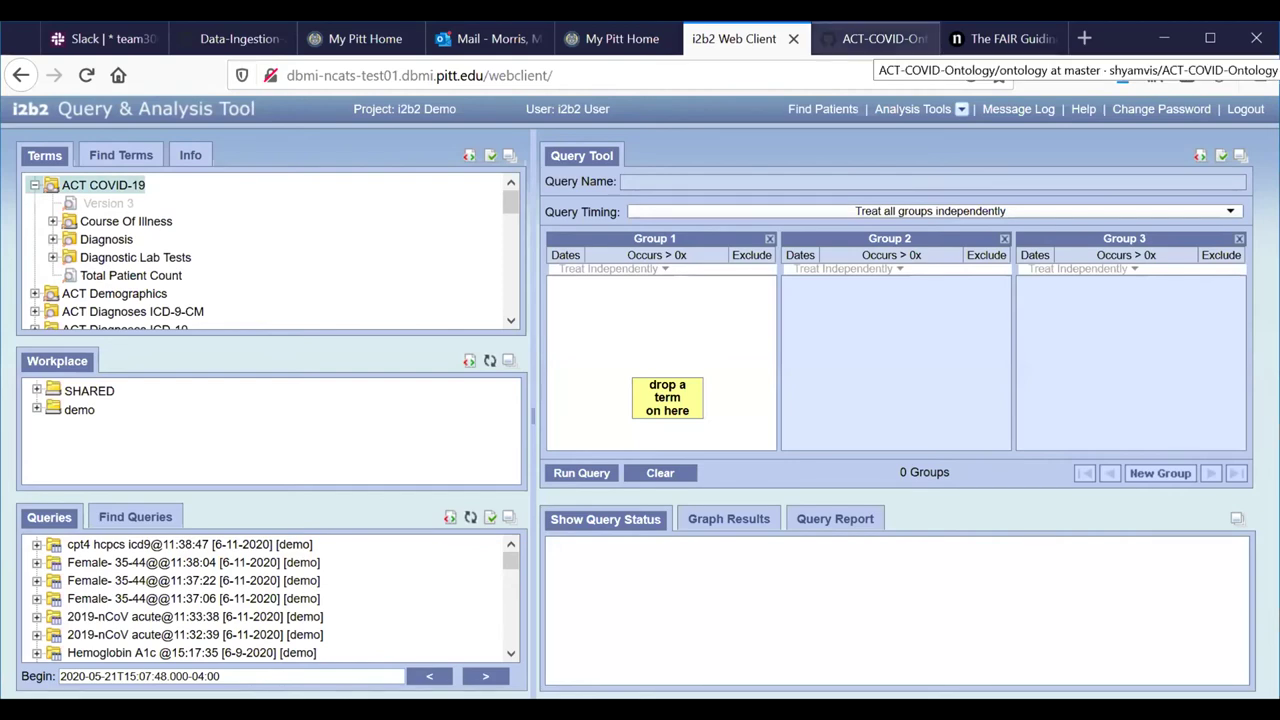
{"action": "left_click", "coordinate": [870, 38]}
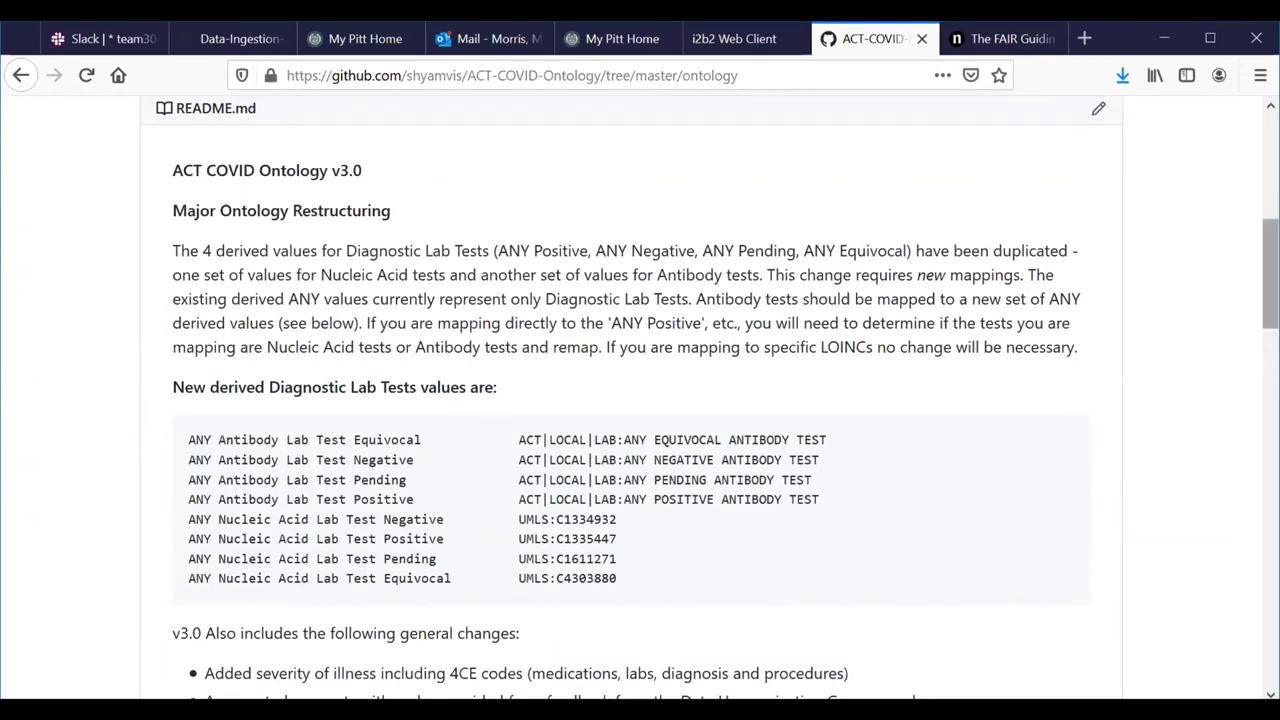
{"action": "scroll", "coordinate": [640, 400], "scroll_direction": "up", "scroll_amount": 5}
{"action": "scroll", "coordinate": [640, 400], "scroll_direction": "down", "scroll_amount": 1}
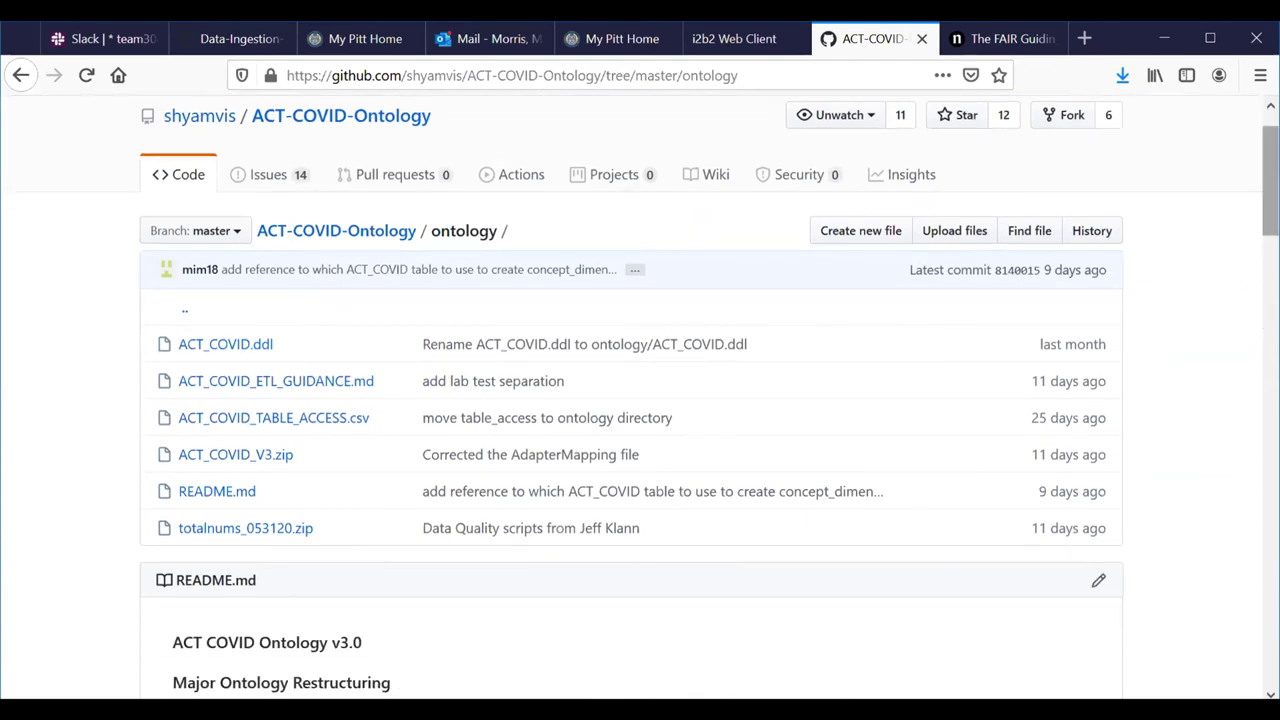
{"action": "scroll", "coordinate": [640, 400], "scroll_direction": "down", "scroll_amount": 4}
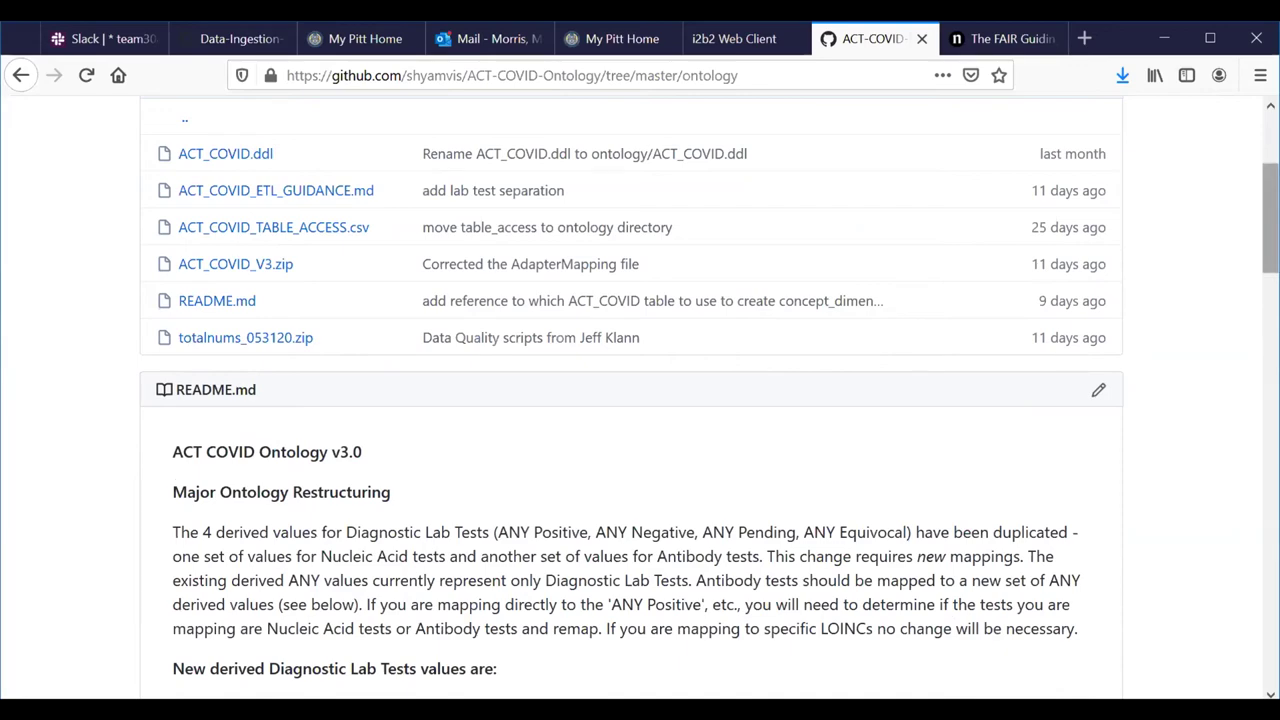
{"action": "scroll", "coordinate": [1270, 215], "scroll_direction": "down", "scroll_amount": 2}
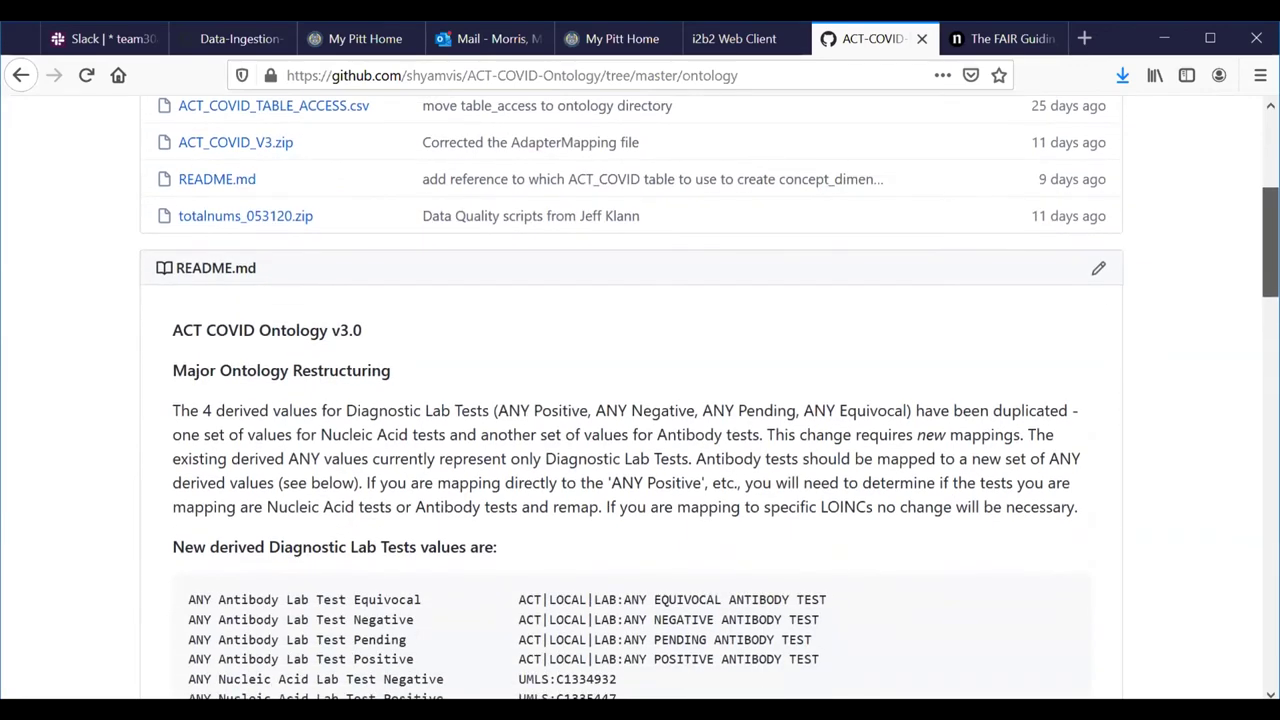
{"action": "scroll", "coordinate": [640, 400], "scroll_direction": "down", "scroll_amount": 5}
{"action": "scroll", "coordinate": [640, 400], "scroll_direction": "up", "scroll_amount": 2}
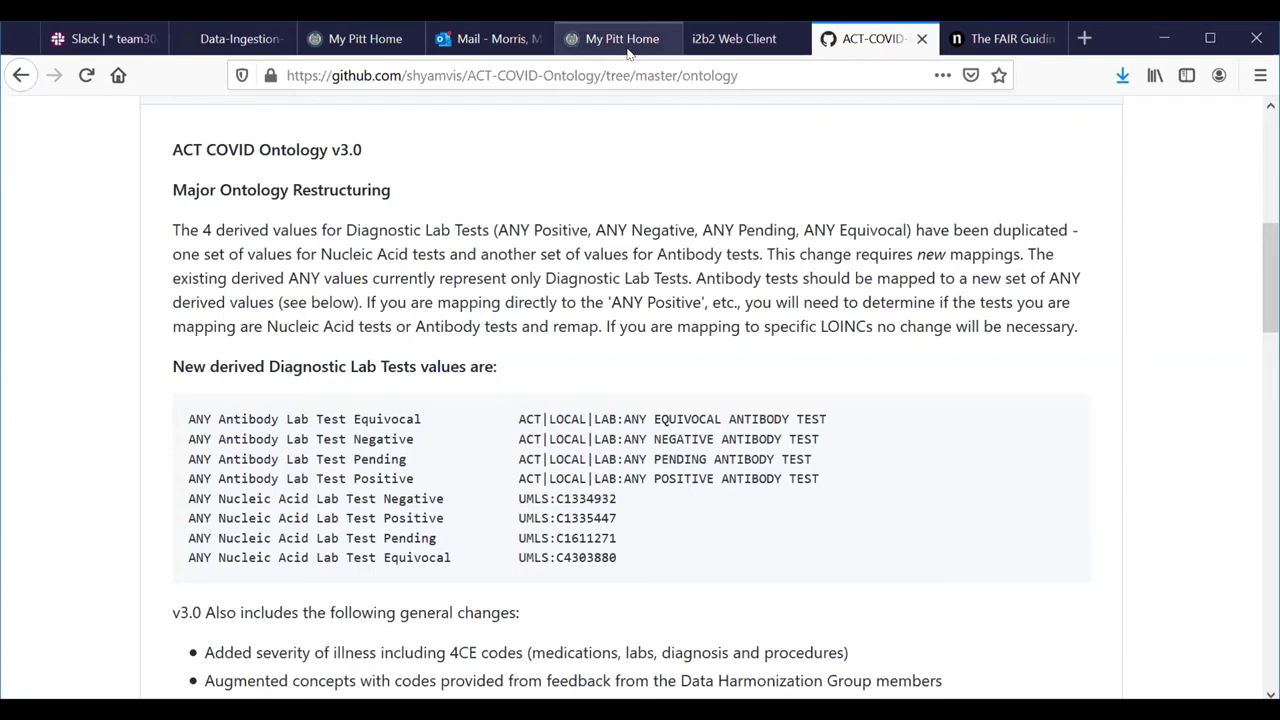
Step: Back in the i2b2 Web Client, enlarge the terms list and expand Diagnostic Lab Tests down to the results under nasopharyngeal RNA test LOINC:94565-9
{"action": "left_click", "coordinate": [734, 38]}
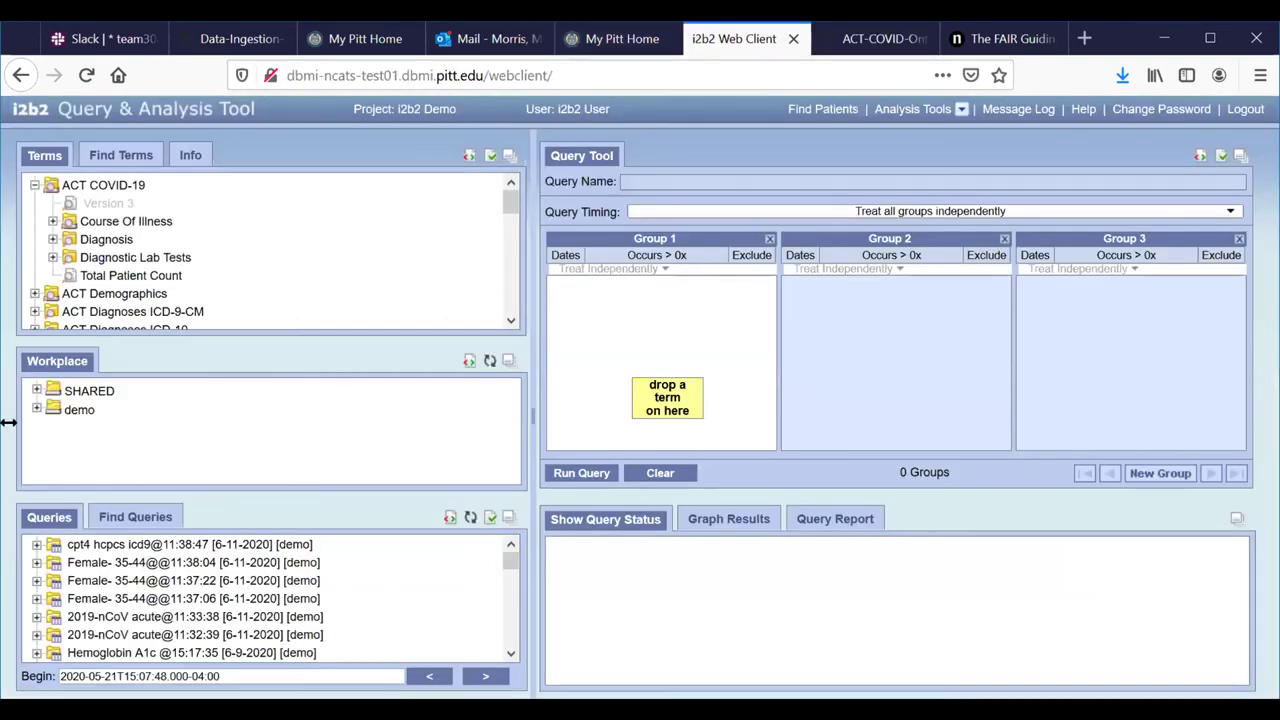
{"action": "left_click", "coordinate": [508, 156]}
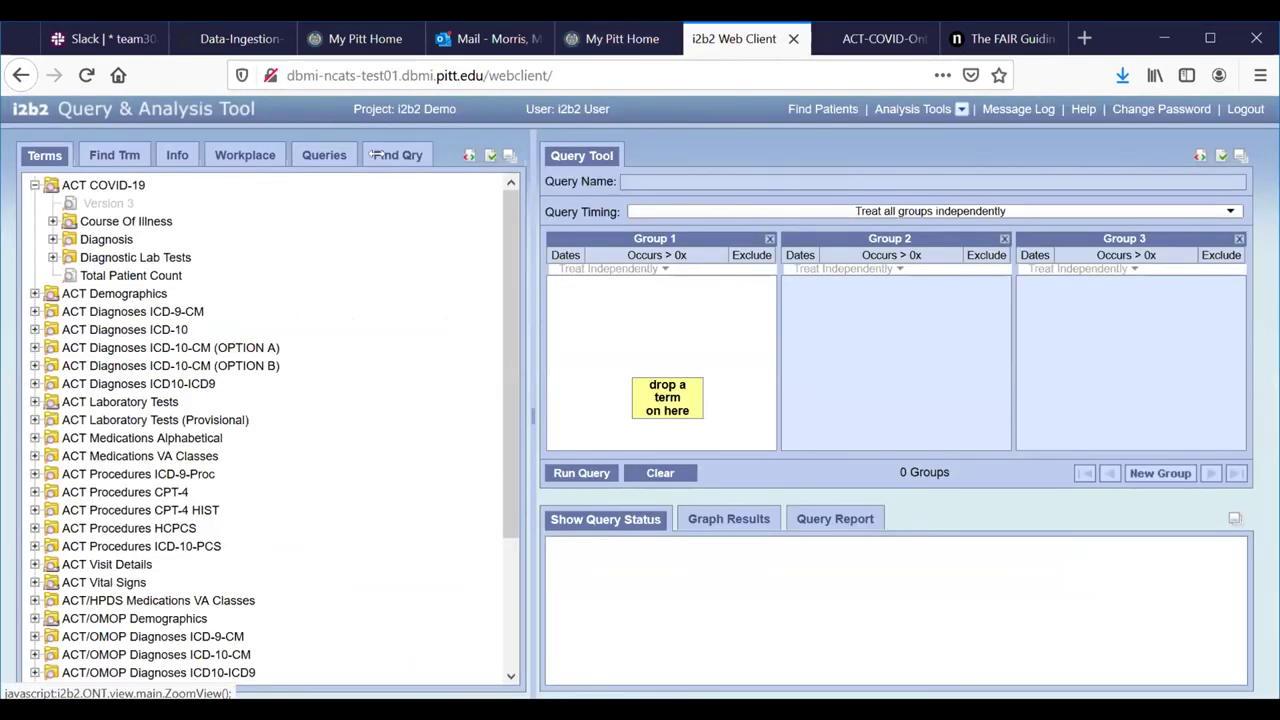
{"action": "left_click", "coordinate": [52, 257]}
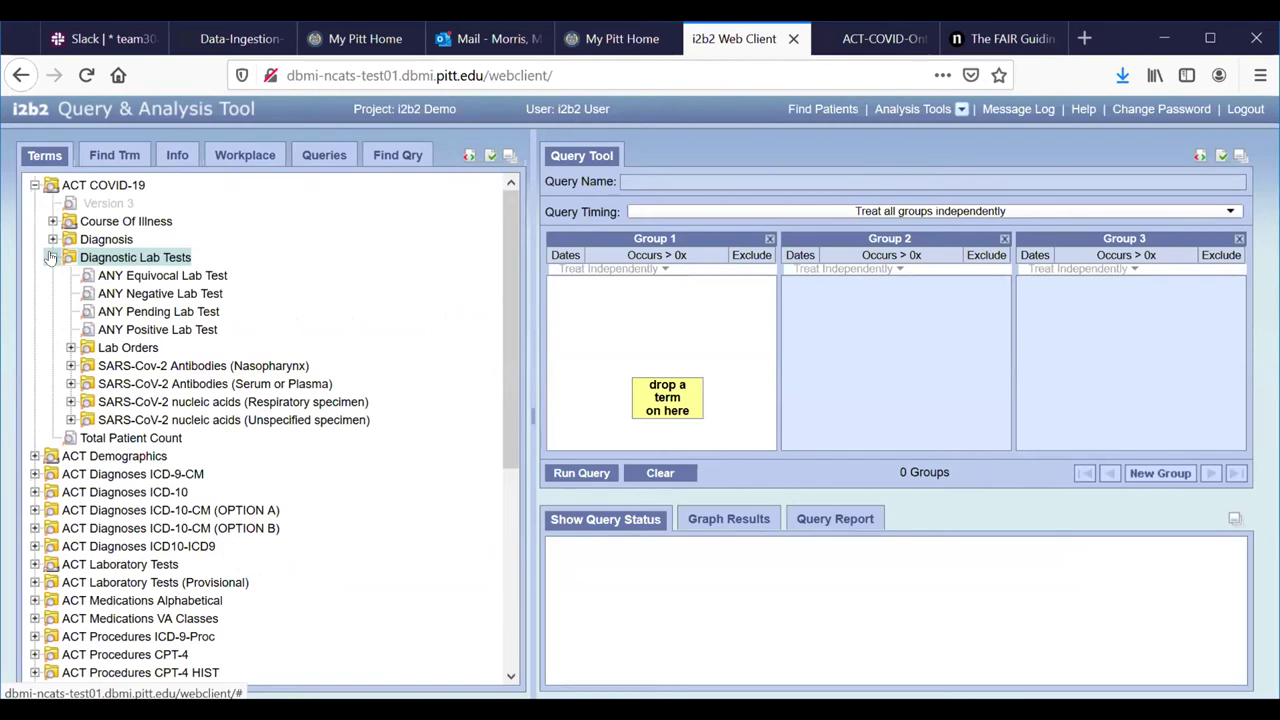
{"action": "left_click", "coordinate": [70, 366]}
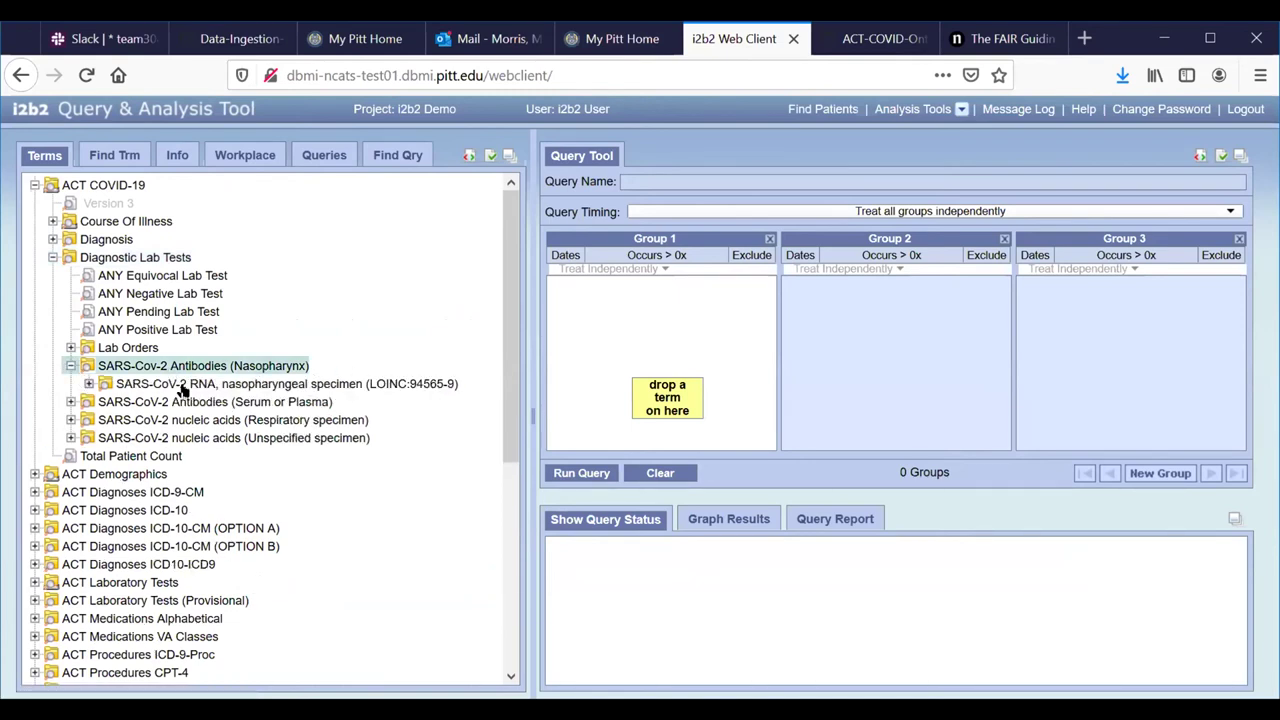
{"action": "left_click", "coordinate": [88, 384]}
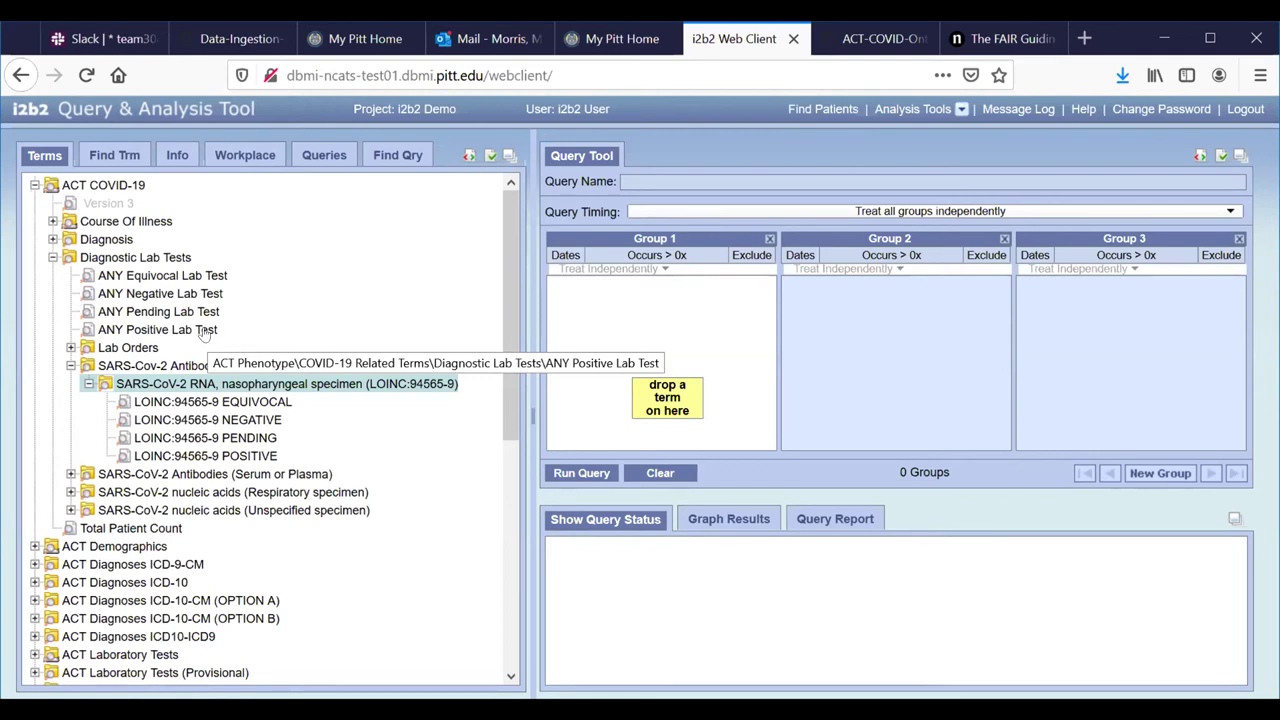
Step: Expand Course Of Illness and its Illness Severity folder to show the terms under Moderate Illness and Severe Illness
{"action": "left_click", "coordinate": [53, 221]}
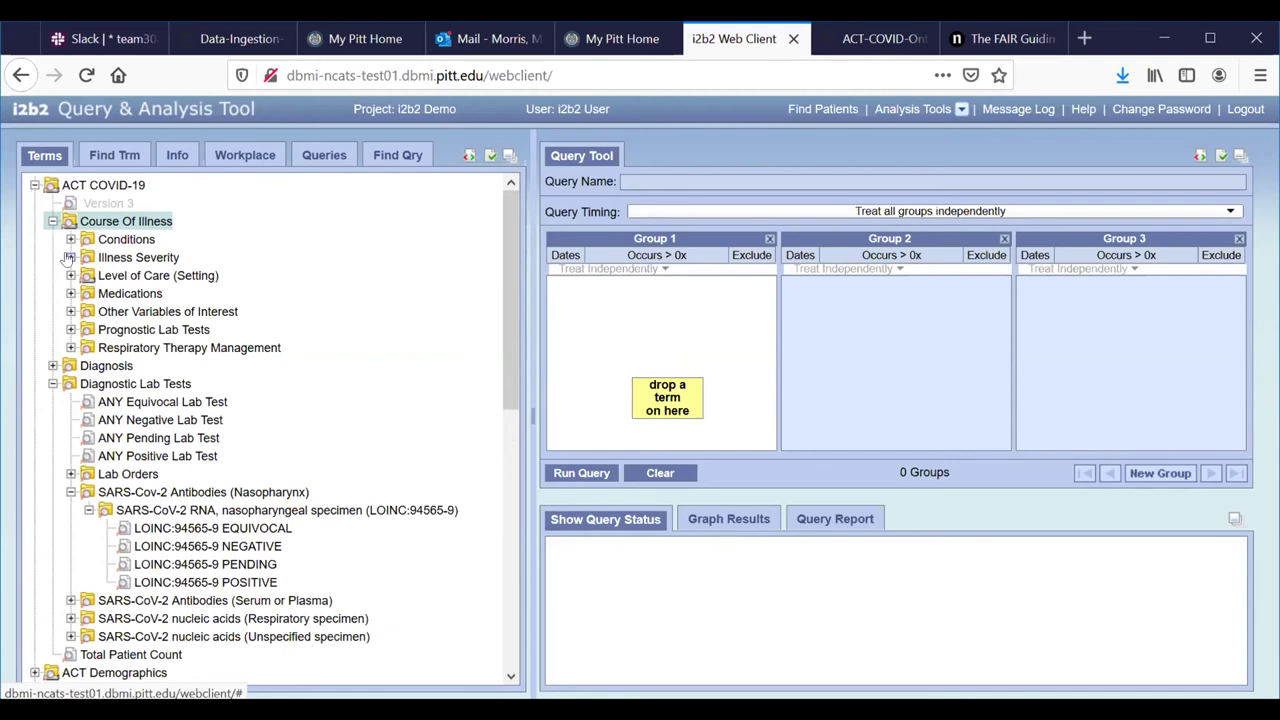
{"action": "left_click", "coordinate": [70, 257]}
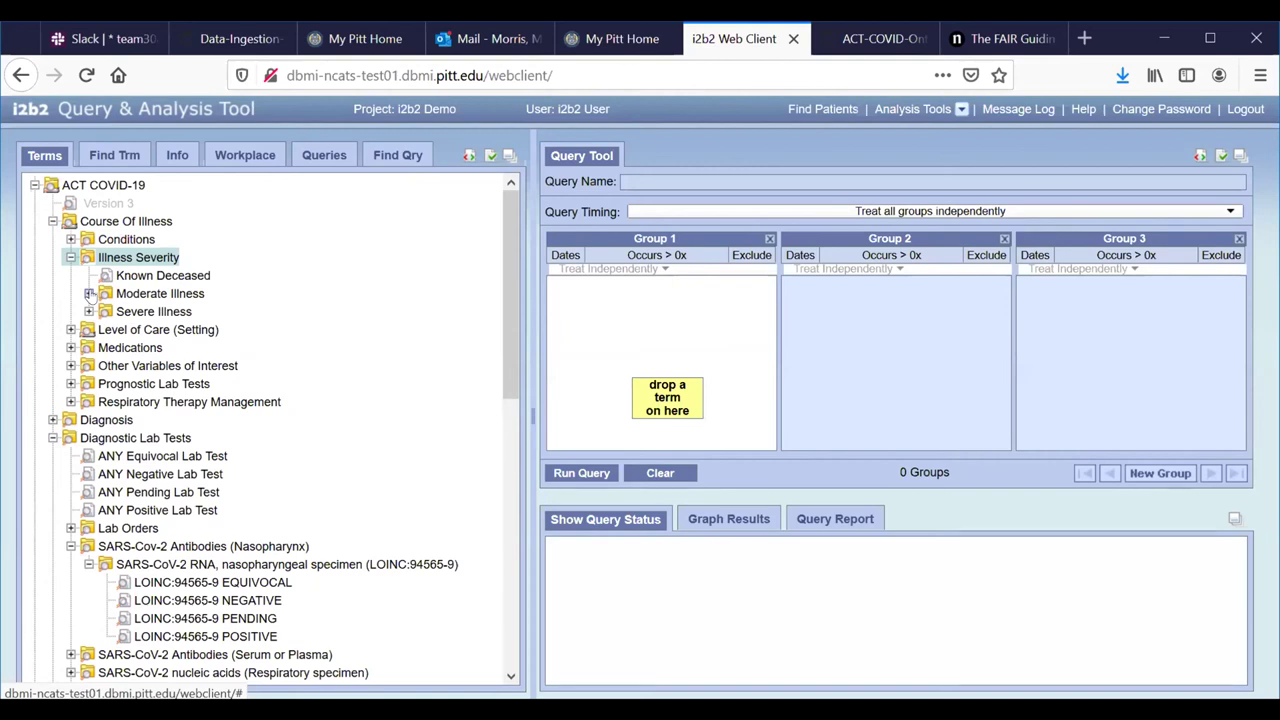
{"action": "left_click", "coordinate": [89, 294]}
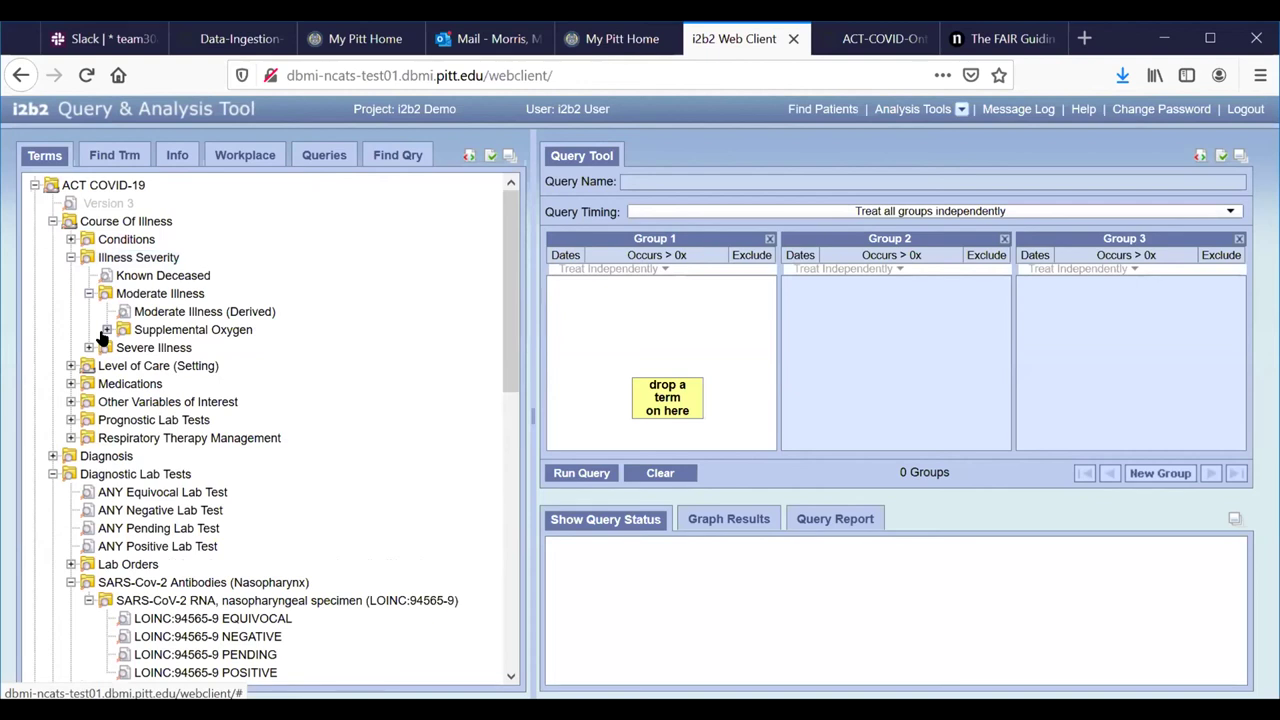
{"action": "left_click", "coordinate": [88, 347]}
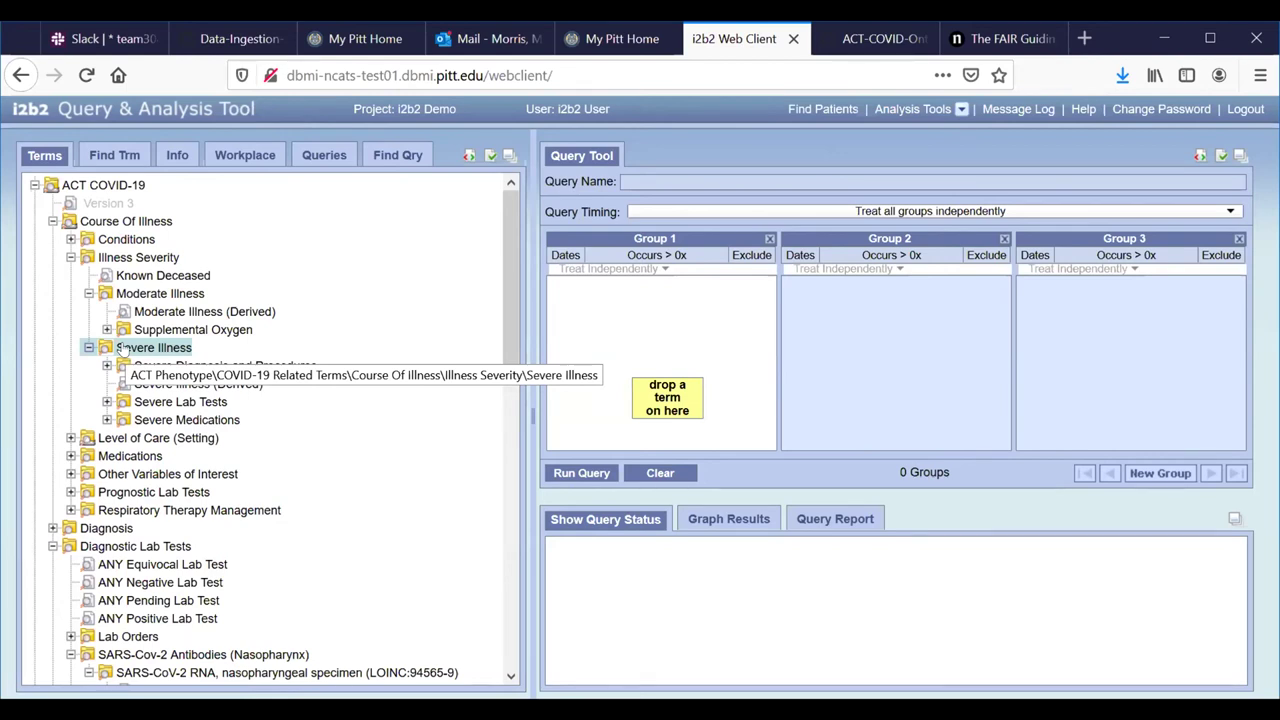
Step: Expand Level of Care (Setting) through Inpatient (Critical Care) down to the codes under Critical Care Services
{"action": "left_click", "coordinate": [70, 438]}
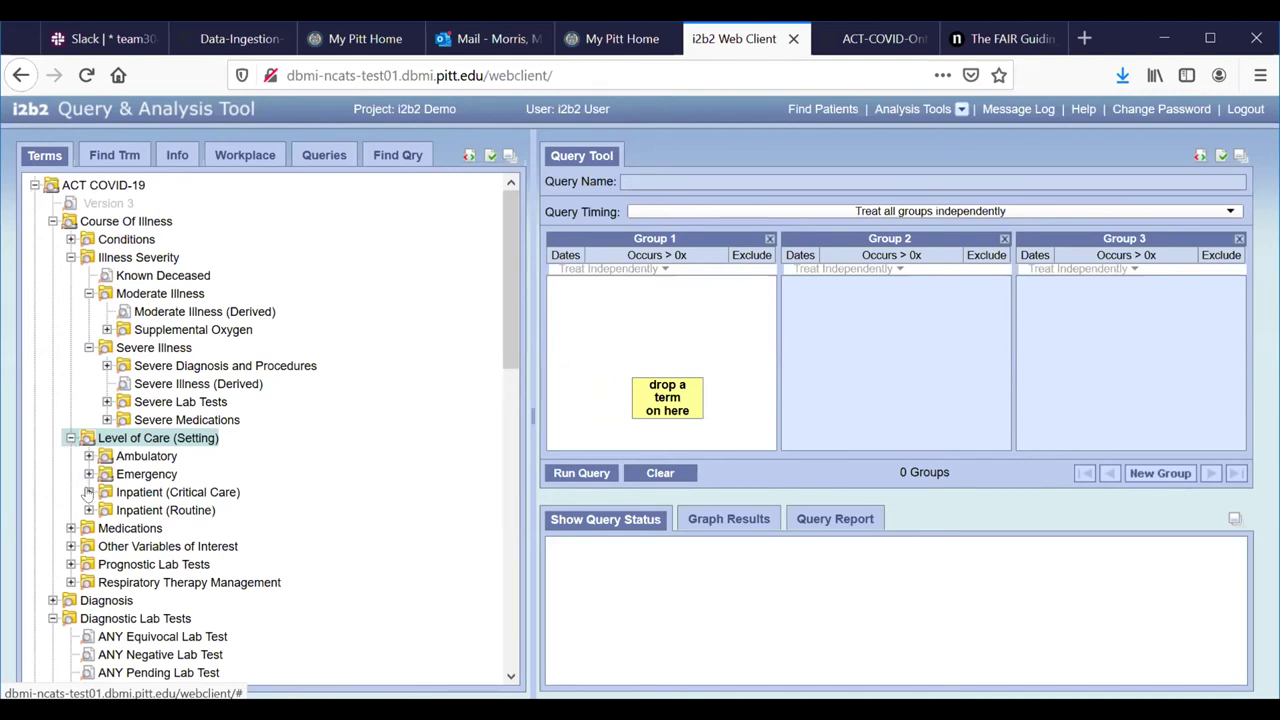
{"action": "left_click", "coordinate": [88, 492]}
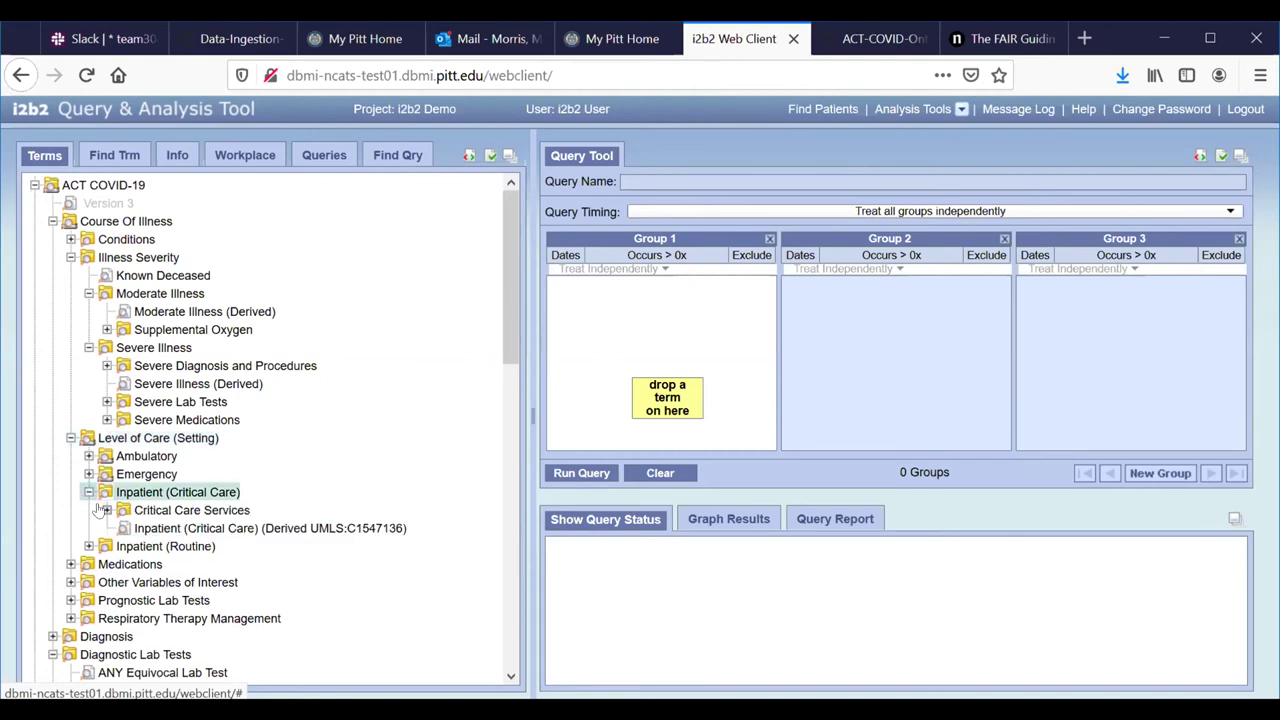
{"action": "left_click", "coordinate": [107, 510]}
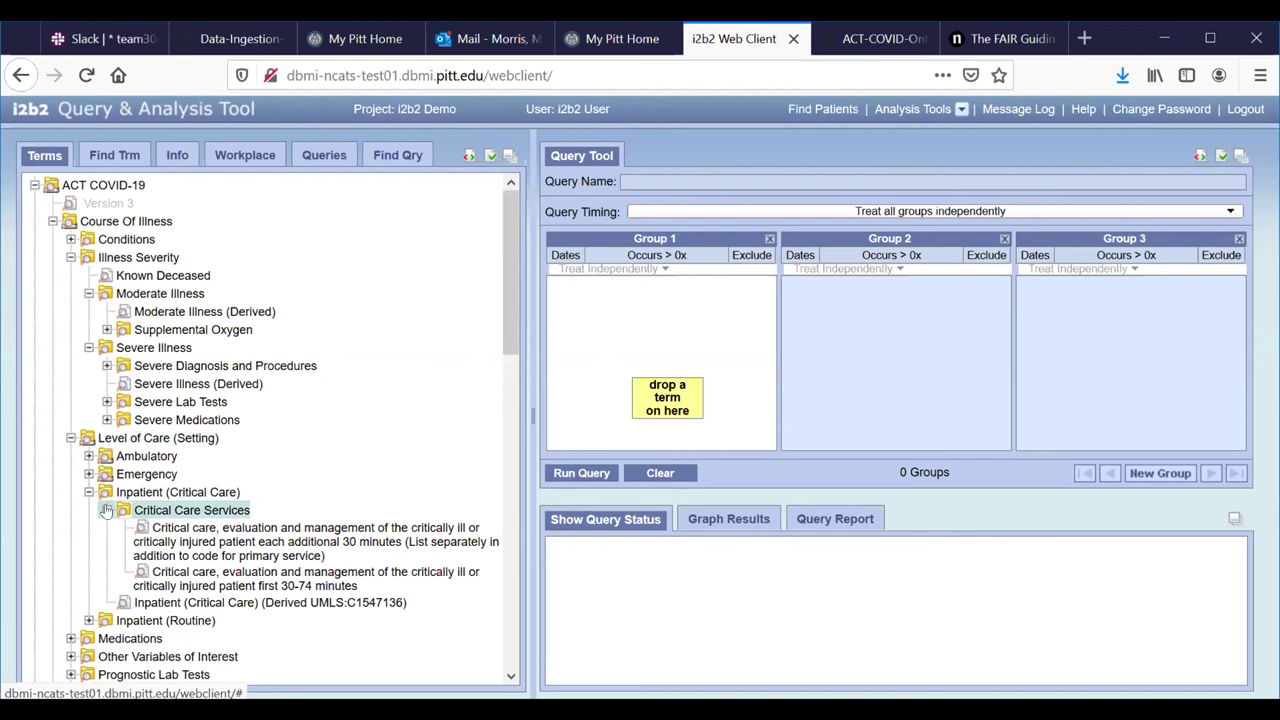
Step: Look into Severe Medications under Severe Illness, and collapse the Severe Illness folder
{"action": "left_click", "coordinate": [107, 420]}
{"action": "left_click", "coordinate": [107, 420]}
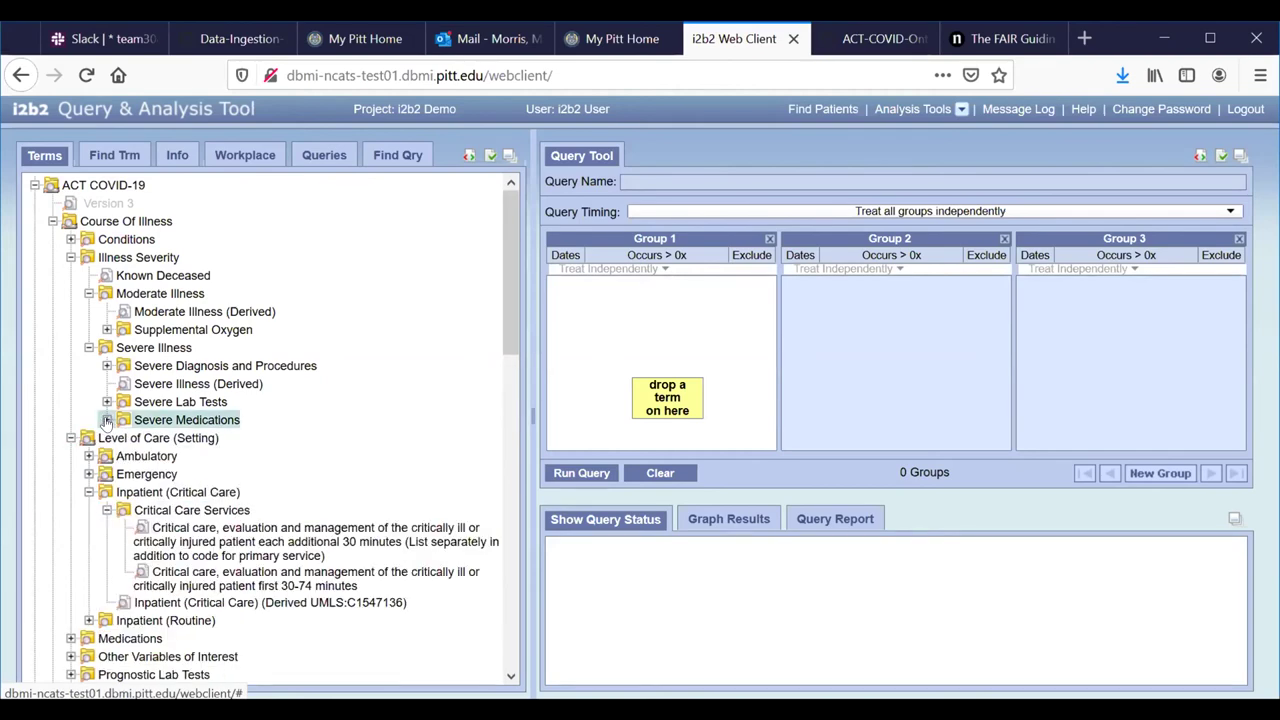
{"action": "left_click", "coordinate": [89, 347]}
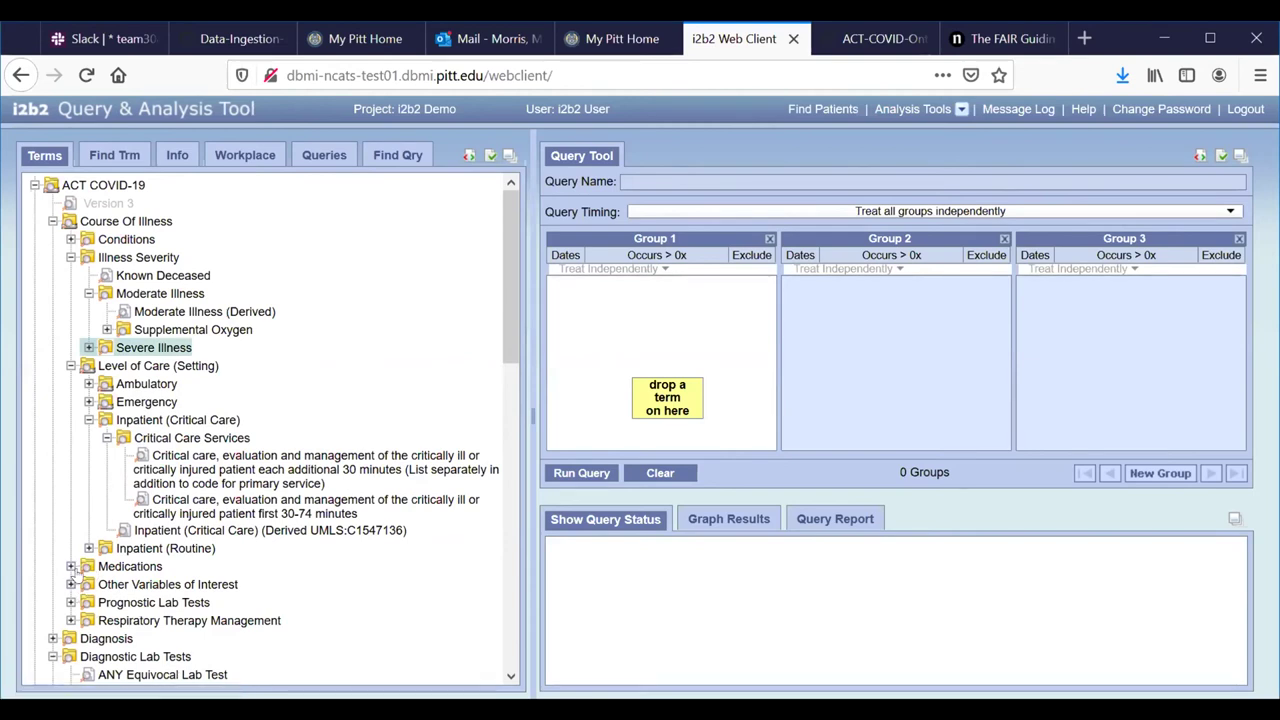
Step: Expand Respiratory Therapy Management, view the terms under Extracorporeal membrane oxygenation (ECMO), and collapse the ECMO folder again
{"action": "left_click", "coordinate": [72, 620]}
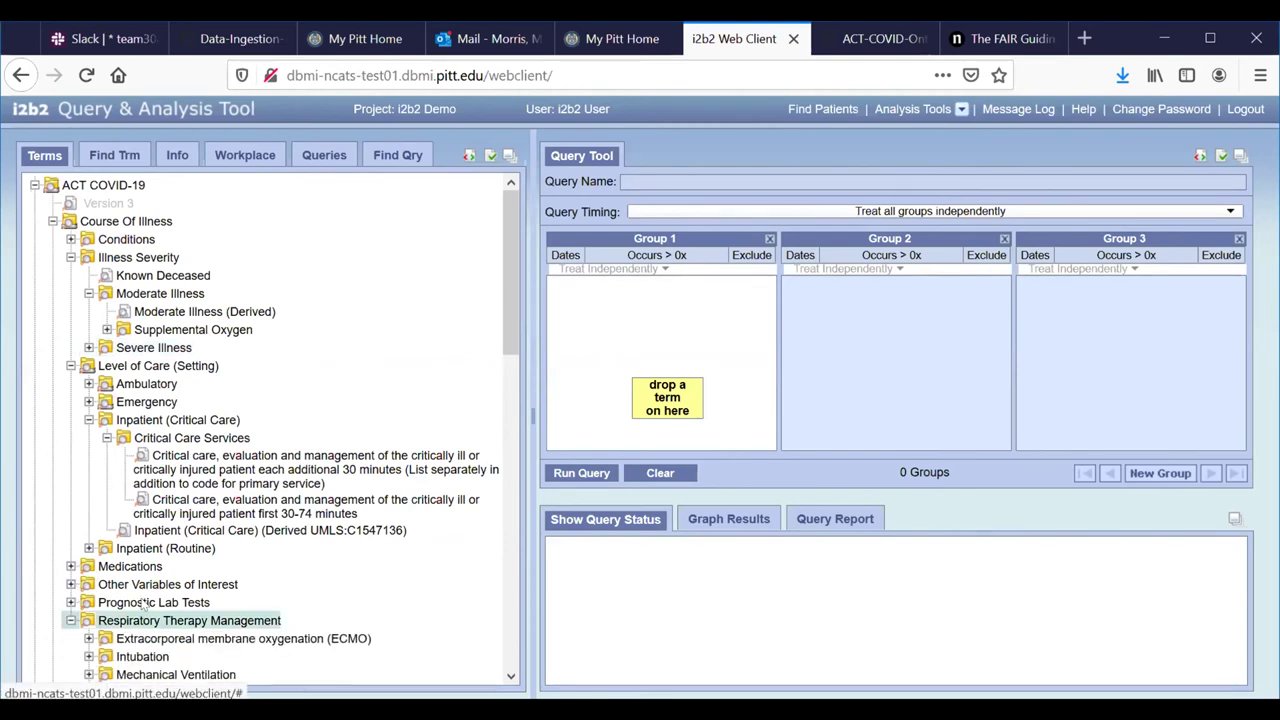
{"action": "scroll", "coordinate": [500, 383], "scroll_direction": "down", "scroll_amount": 2}
{"action": "scroll", "coordinate": [500, 383], "scroll_direction": "down", "scroll_amount": 5}
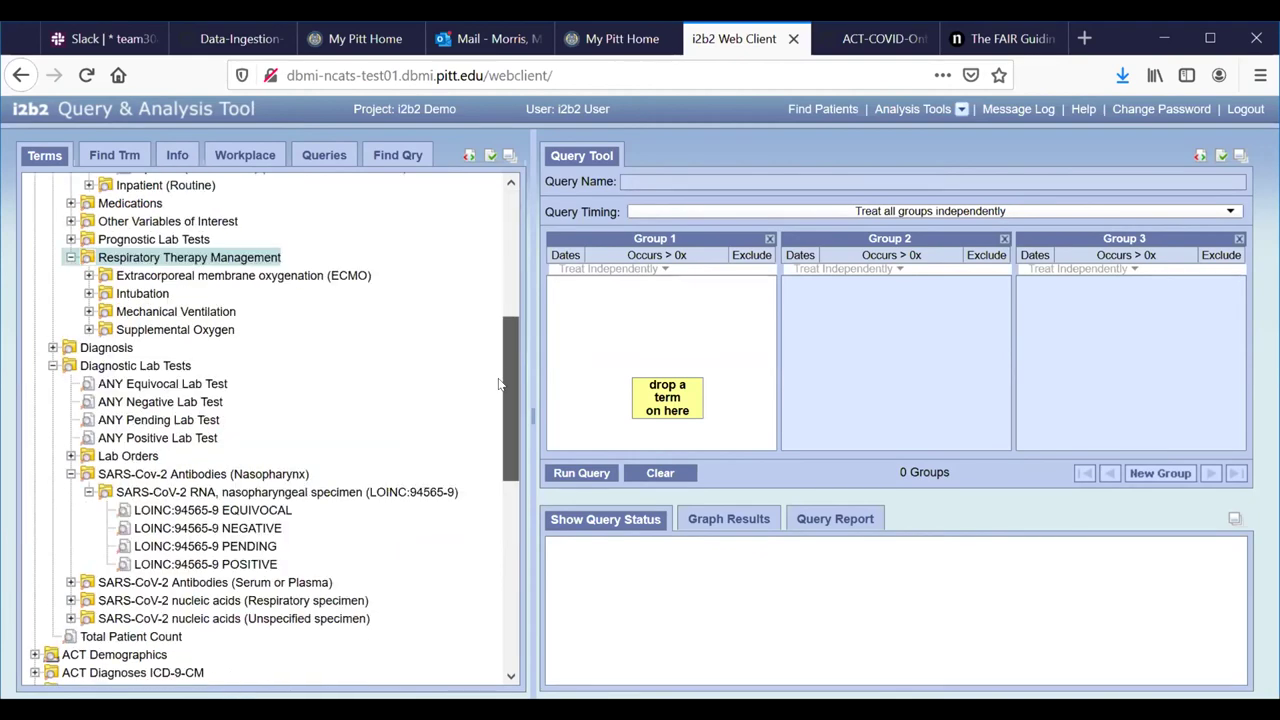
{"action": "left_click", "coordinate": [88, 276]}
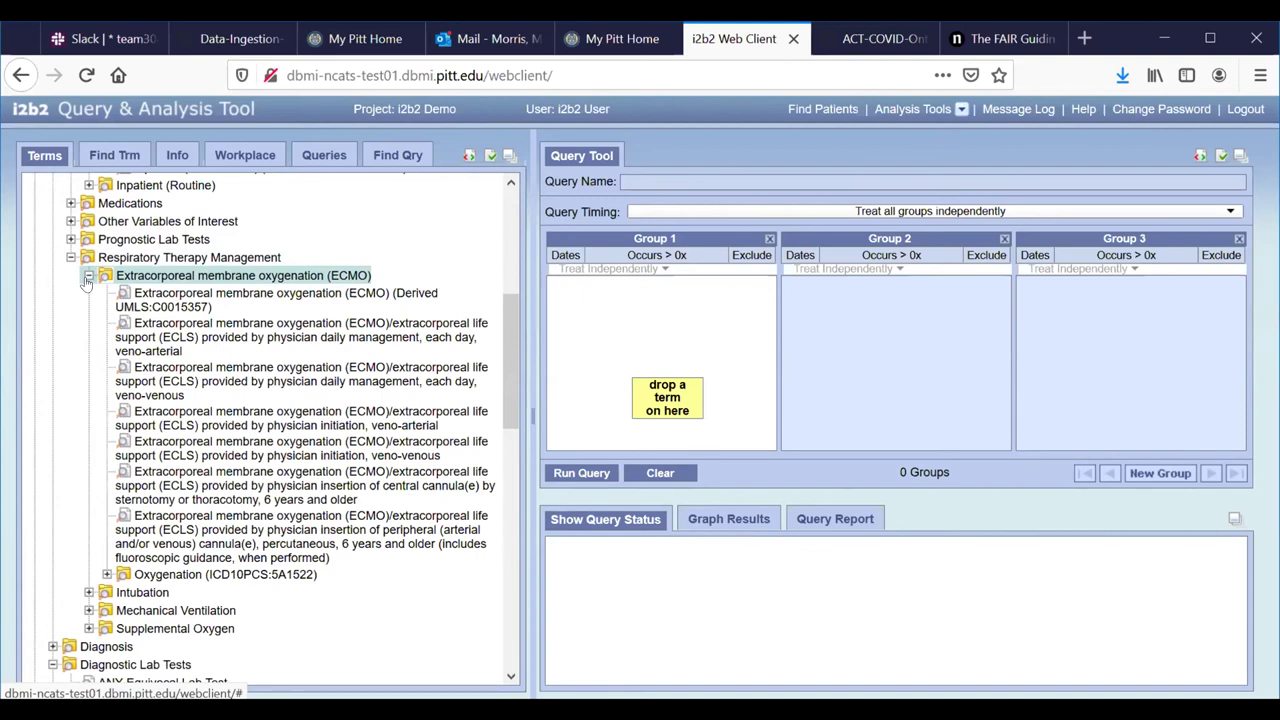
{"action": "left_click", "coordinate": [88, 276]}
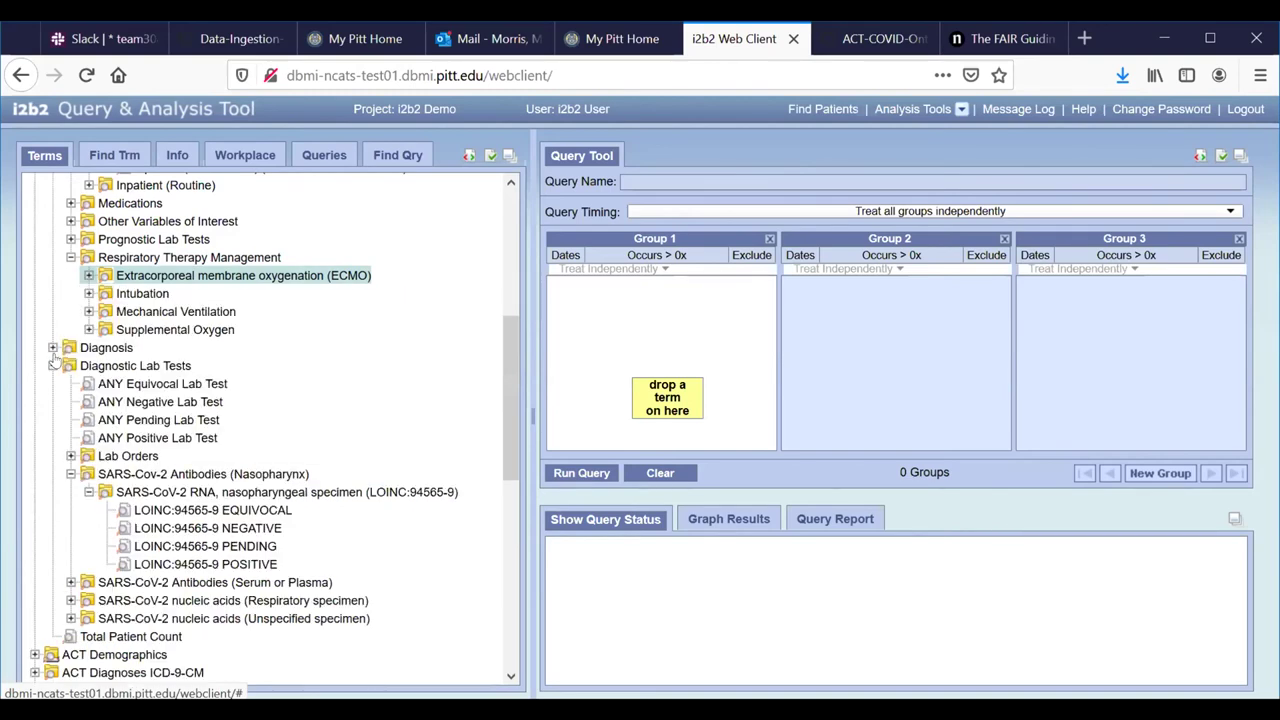
Step: Expand Mechanical Ventilation and its Ventilation Diagnosis folder, review the codes, and return to the start of the ACT COVID-19 terms
{"action": "left_click", "coordinate": [90, 311]}
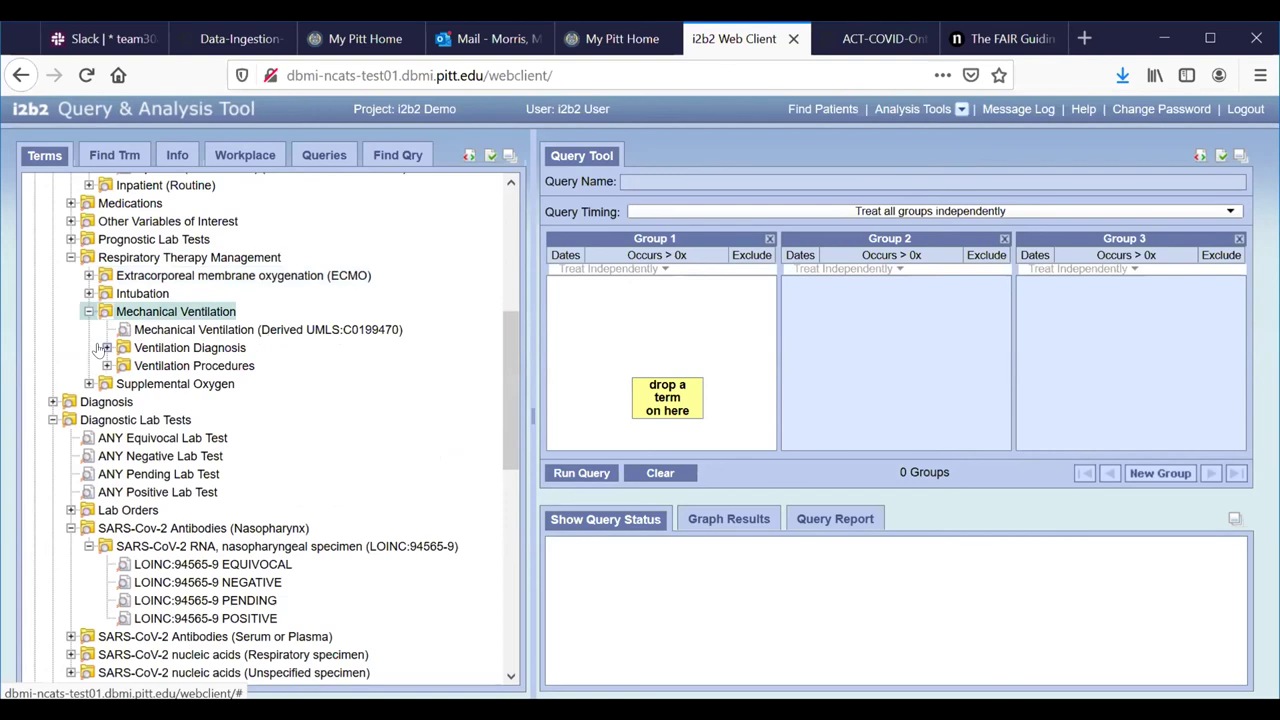
{"action": "left_click", "coordinate": [106, 347]}
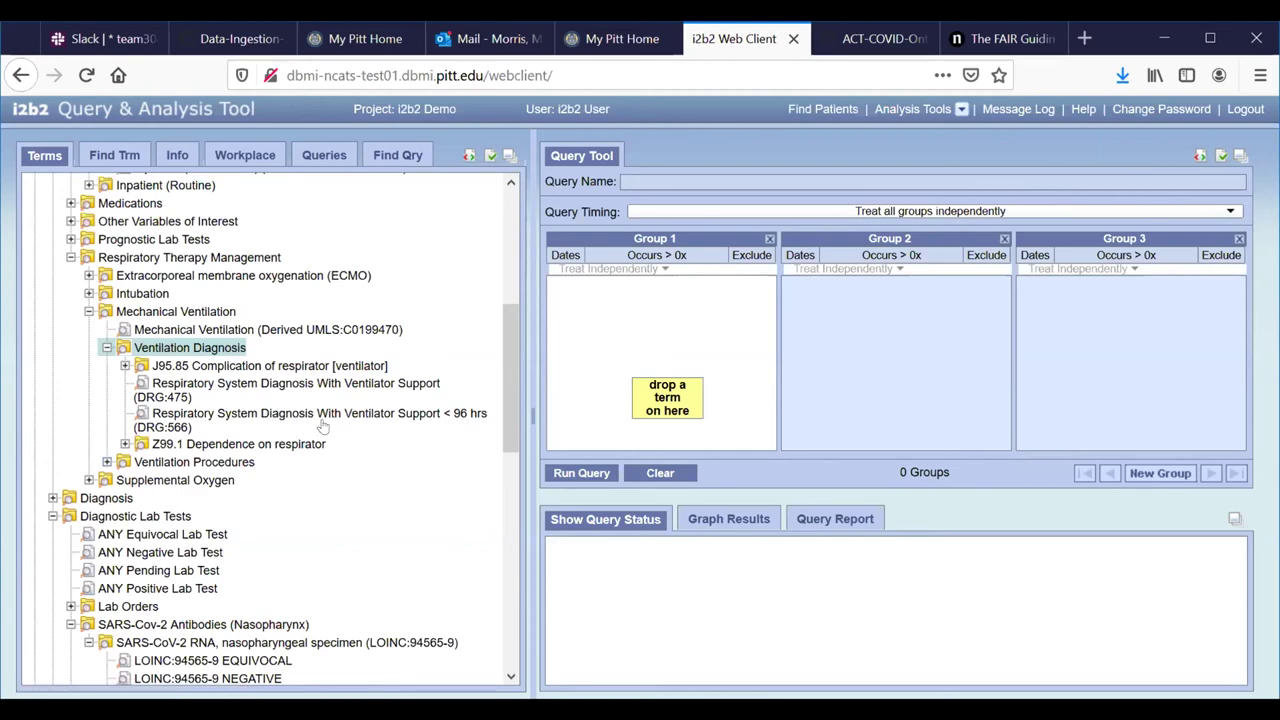
{"action": "left_click_drag", "start_coordinate": [506, 410], "coordinate": [498, 257]}
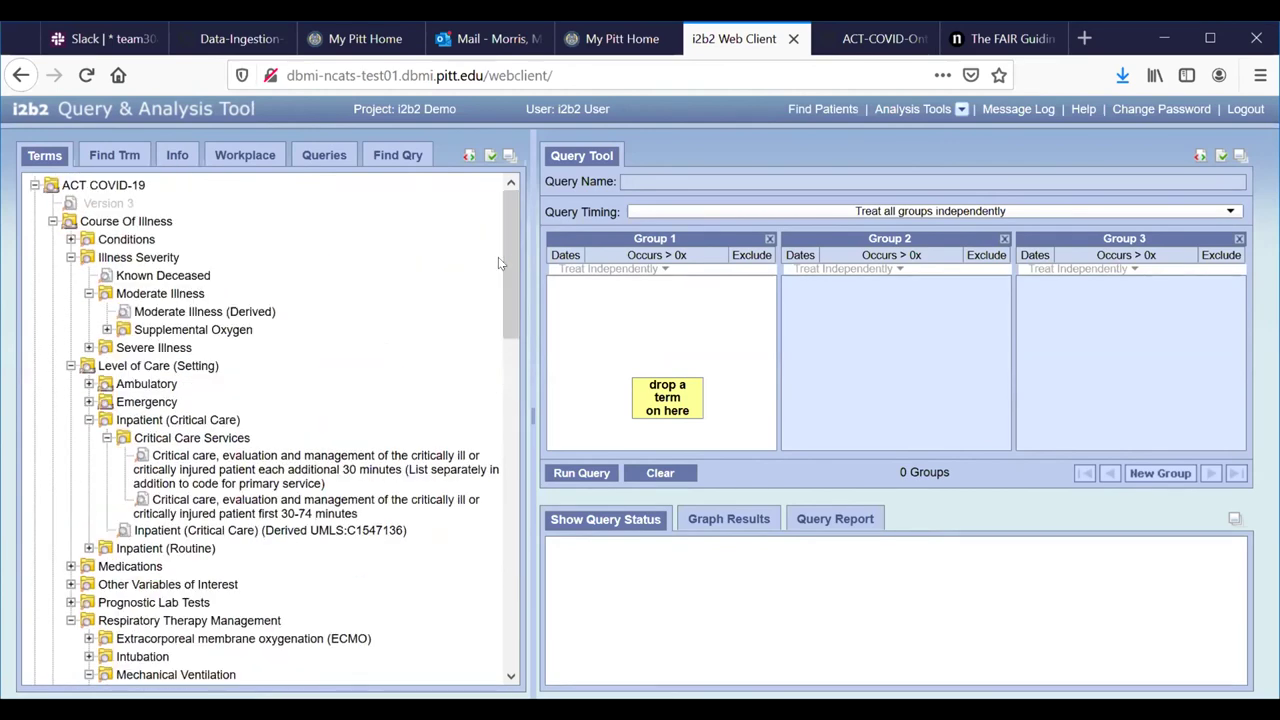